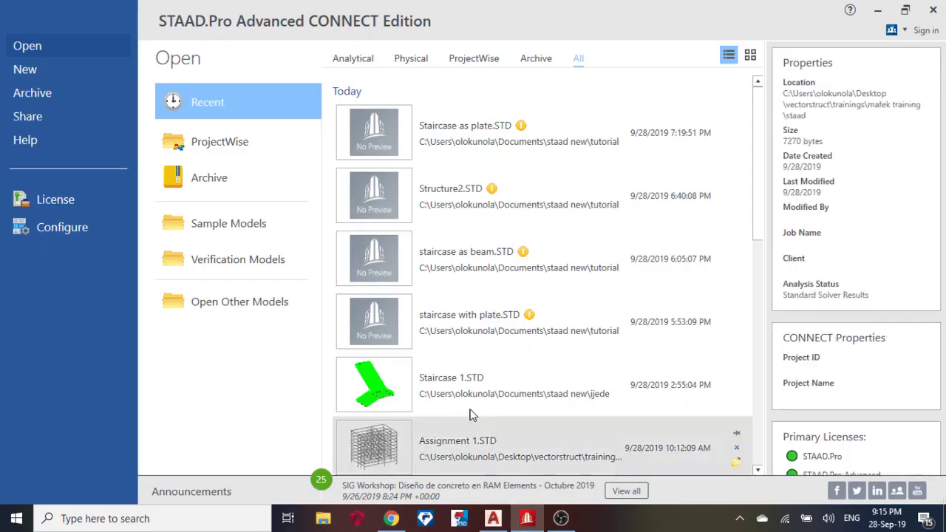
Step: Create a new analytical model in metric units with the file name "dog leg staircase"
left_click(62, 66)
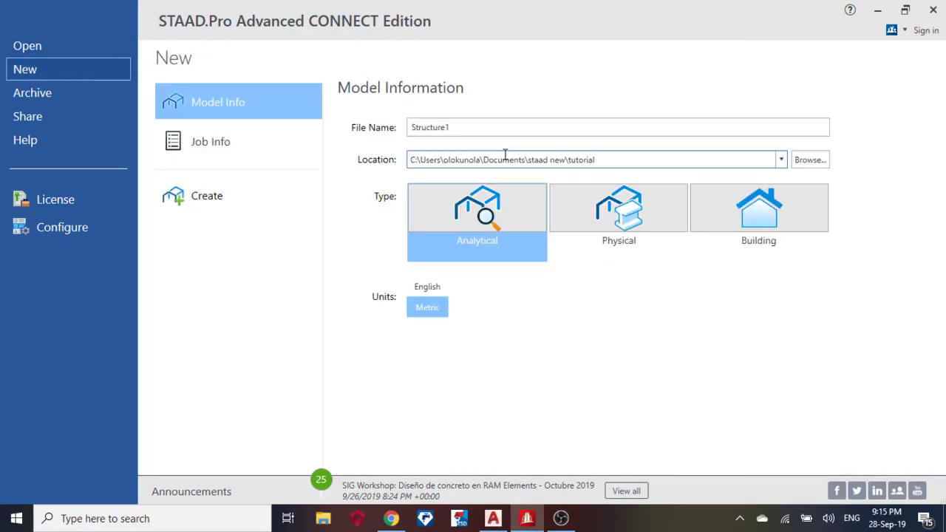
left_click(468, 126)
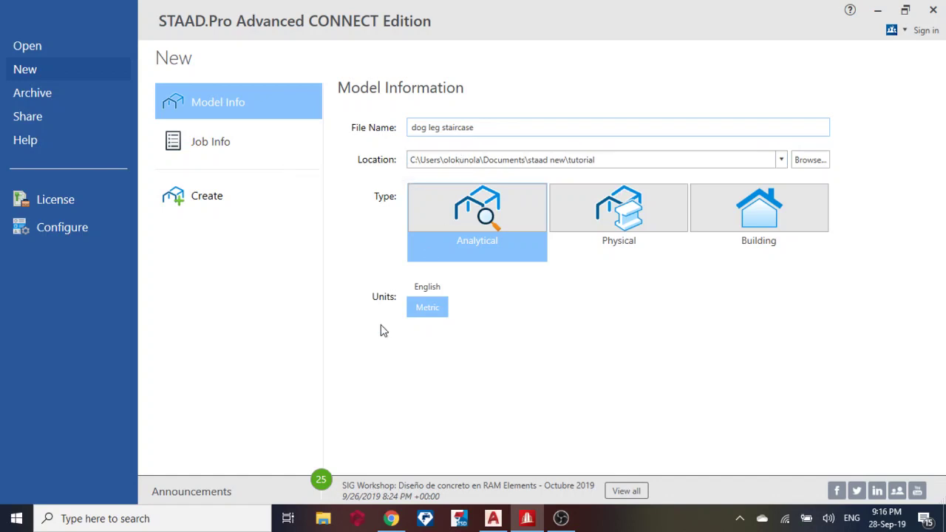
left_click(214, 197)
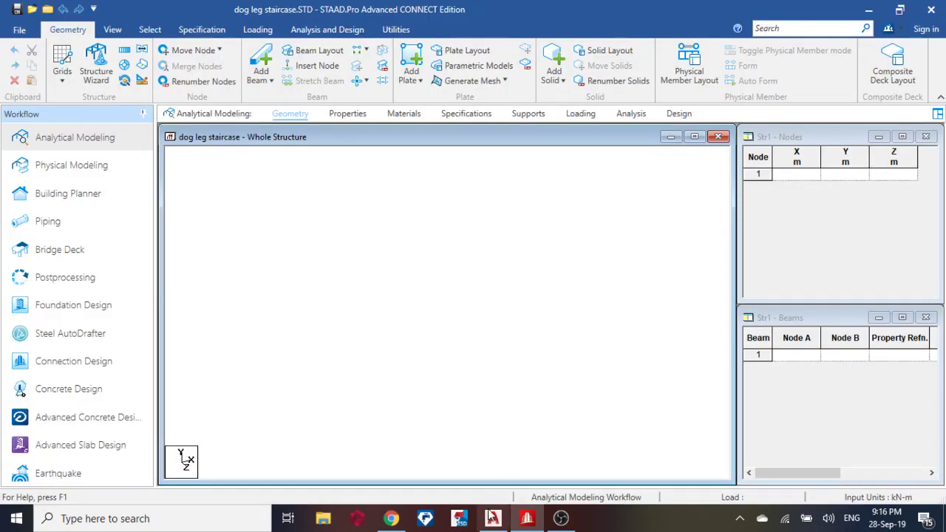
Step: Check the stair plan in AutoCAD, then return to STAAD.Pro and define the first node at X 0, Y 0, Z 0
left_click(493, 518)
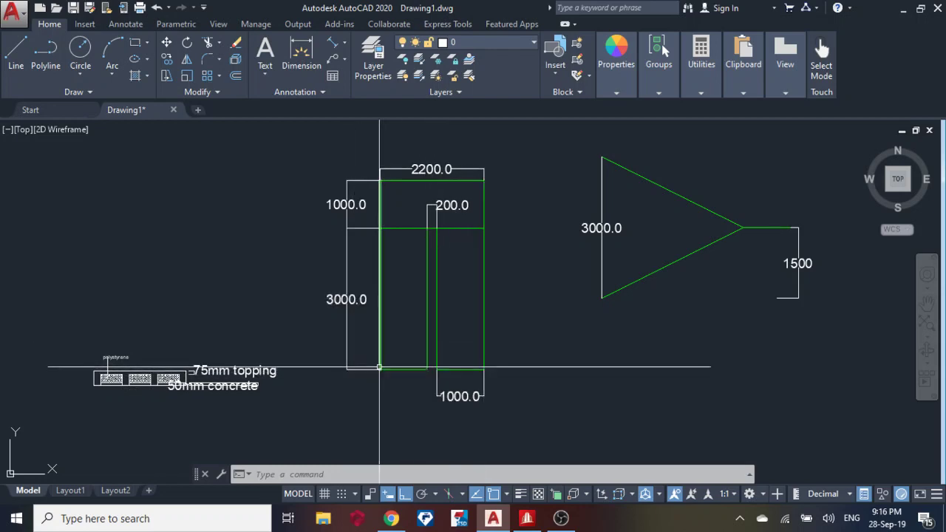
left_click(526, 517)
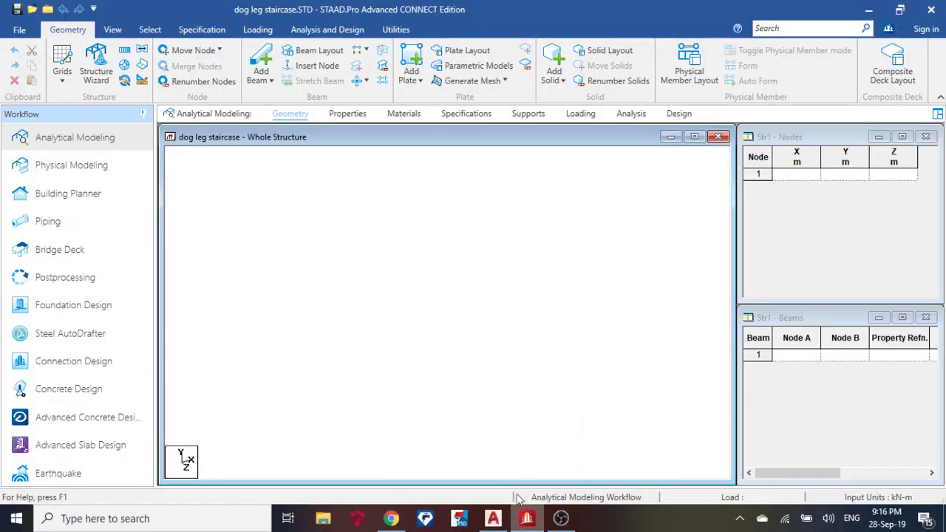
left_click(812, 176)
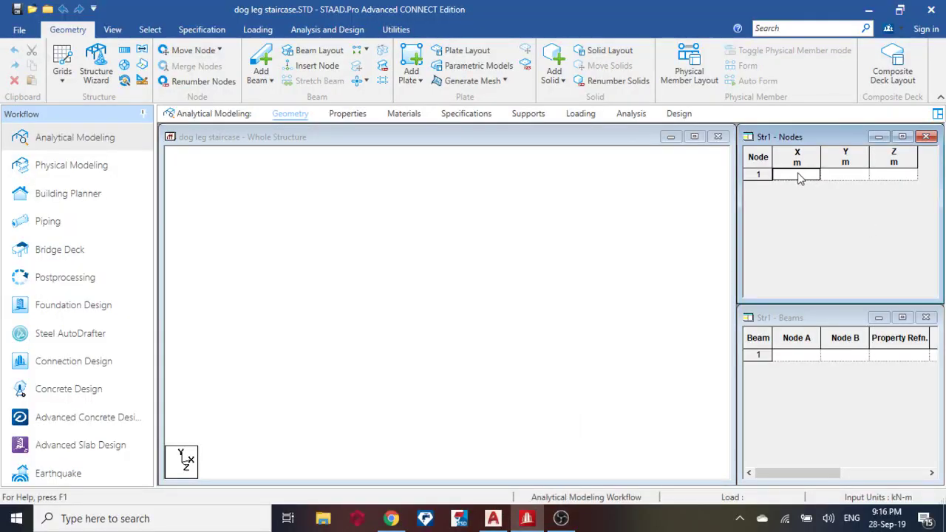
type("0")
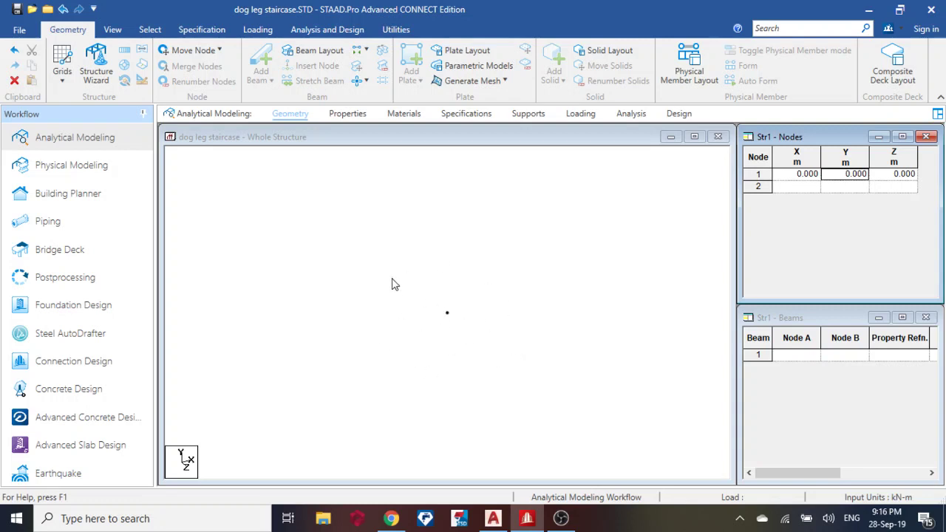
Step: Switch to AutoCAD and draw an L-shaped pair of axis lines beside the stair plan, the vertical one about 2140 mm long
left_click(493, 520)
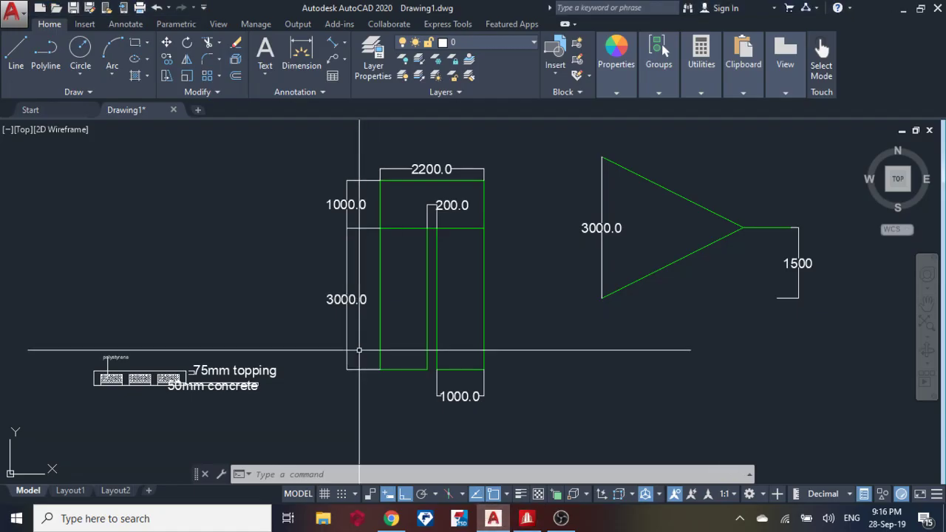
left_click(16, 58)
middle_click_drag(346, 351, 375, 276)
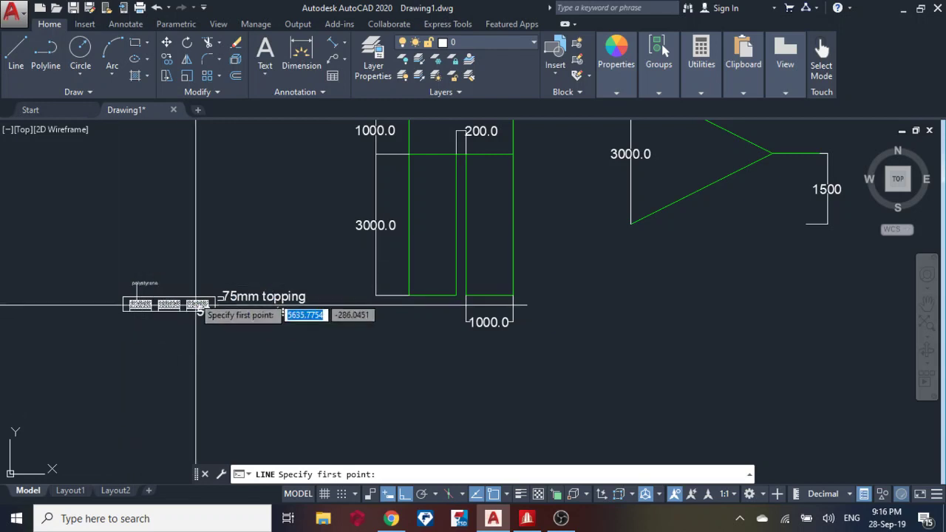
left_click(325, 266)
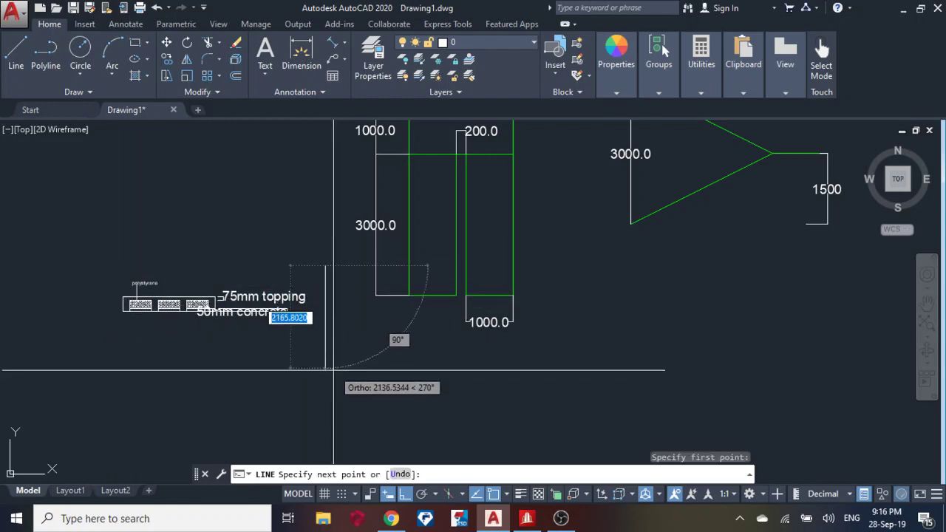
left_click(333, 367)
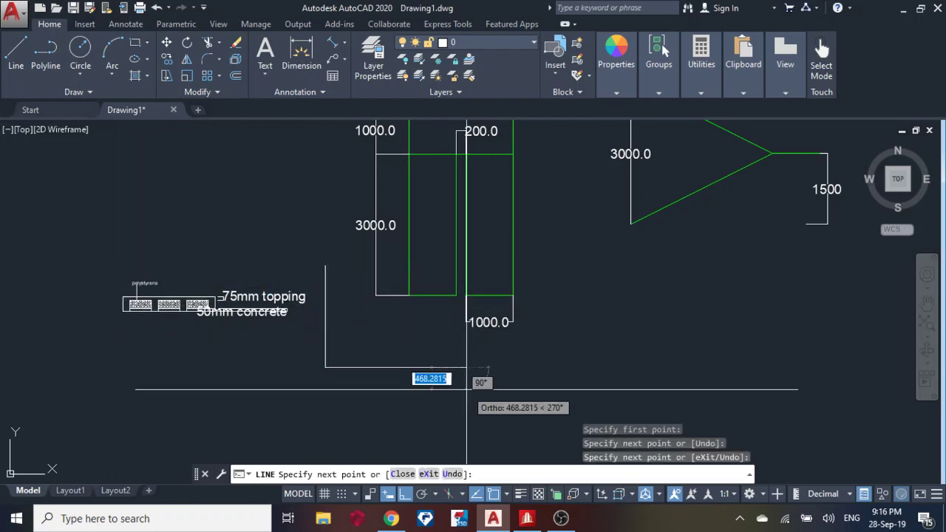
key("Escape")
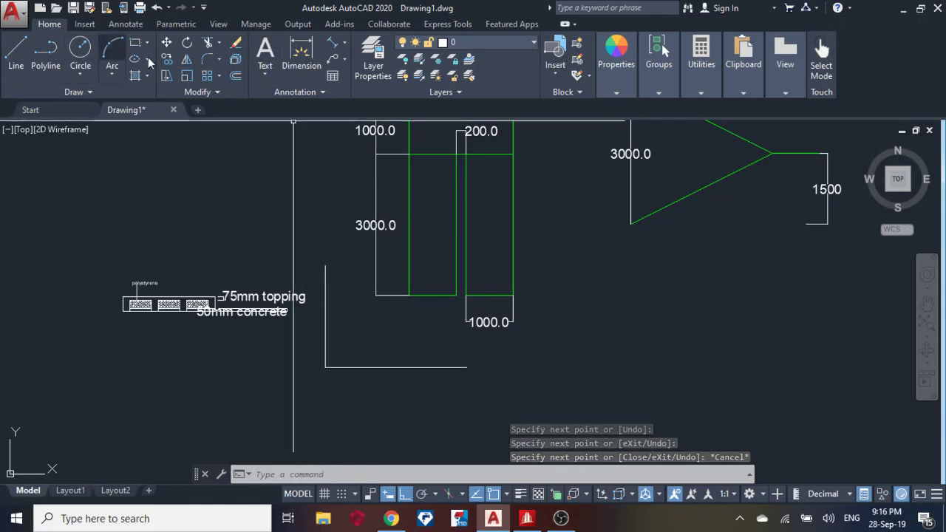
Step: Add the multiline text "z" at the upper end of the vertical axis line and set its text height to 500
left_click(260, 53)
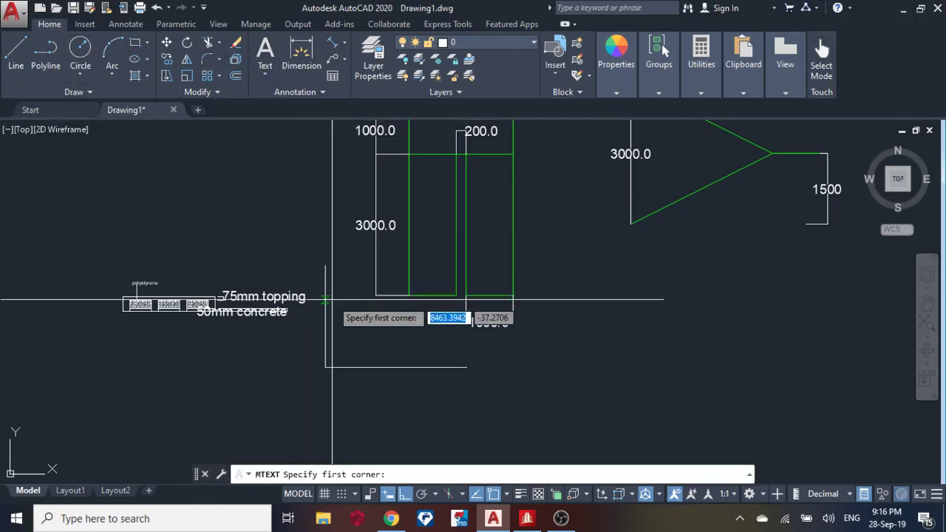
left_click(311, 253)
left_click(339, 259)
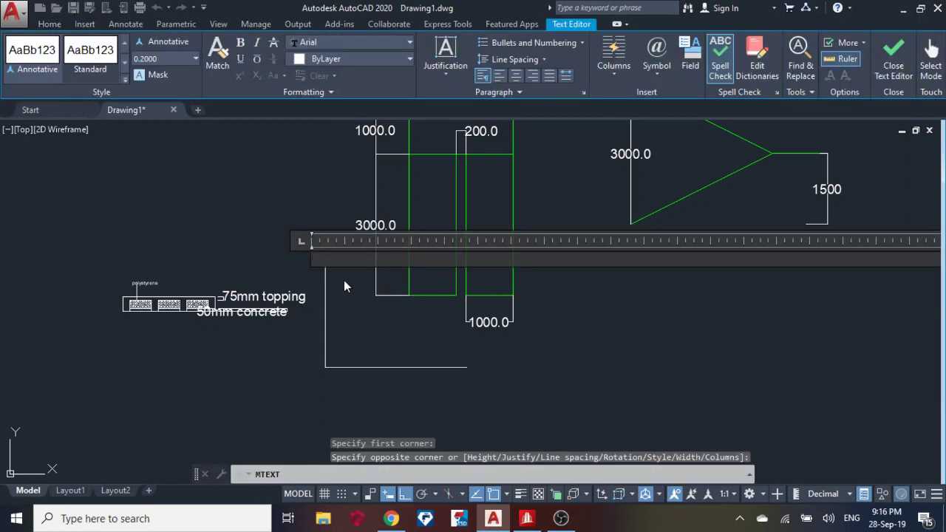
type("Z")
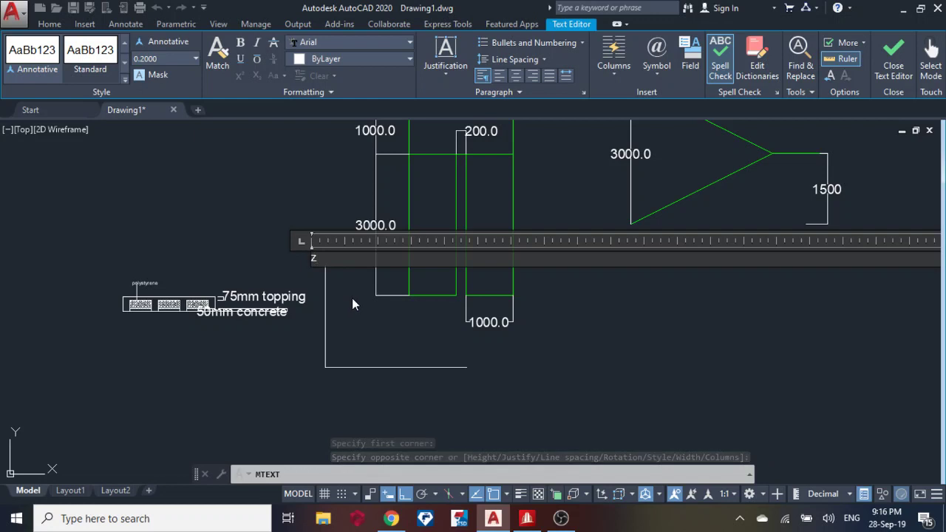
left_click(352, 298)
left_click(331, 255)
left_click(315, 220)
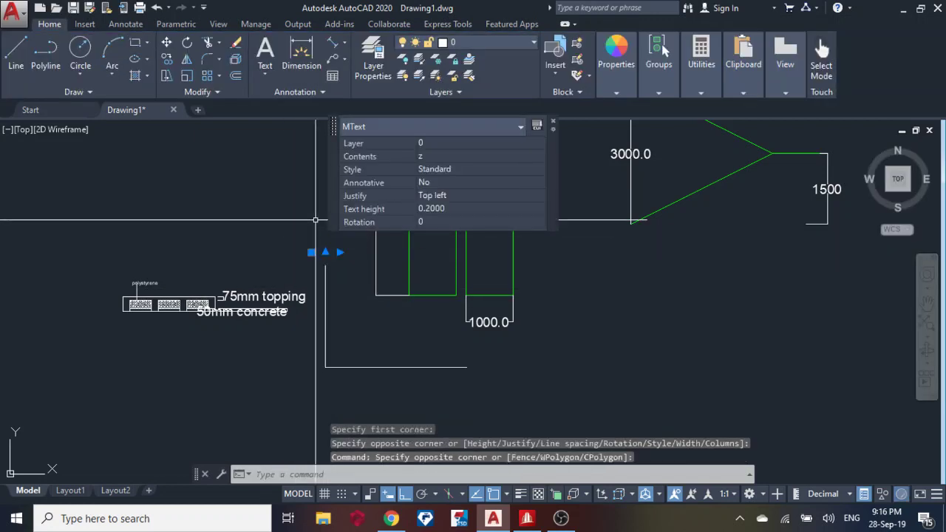
left_click(428, 209)
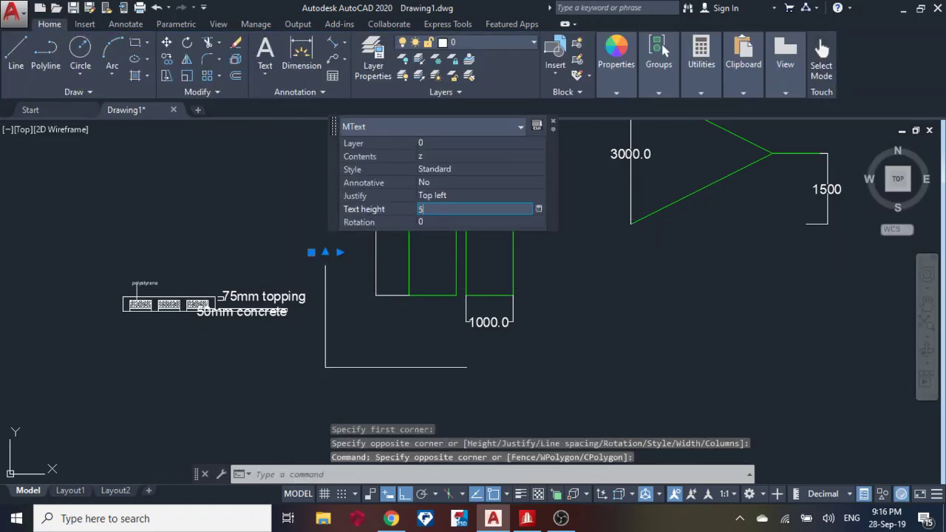
key("Escape")
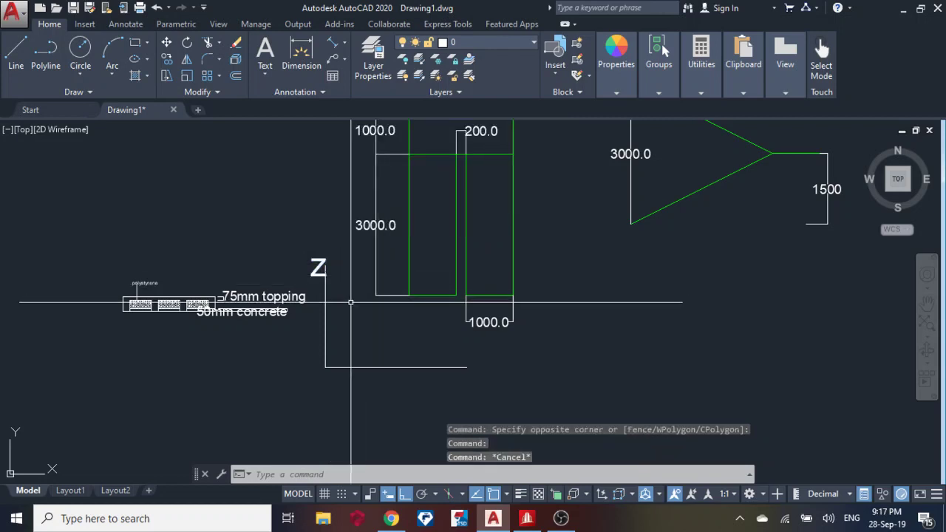
Step: Copy the Z label to the free end of the horizontal axis line with Ortho off
left_click(319, 268)
type("c")
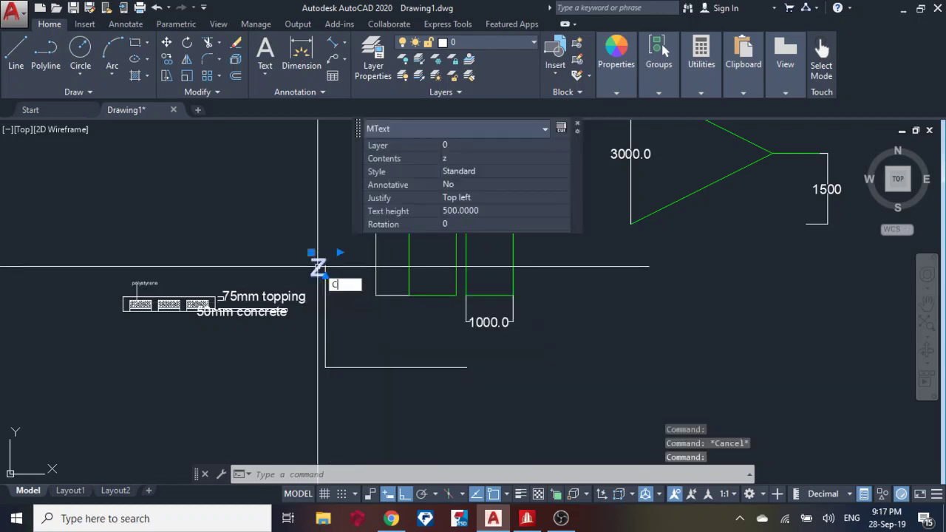
key("Return")
key("Escape")
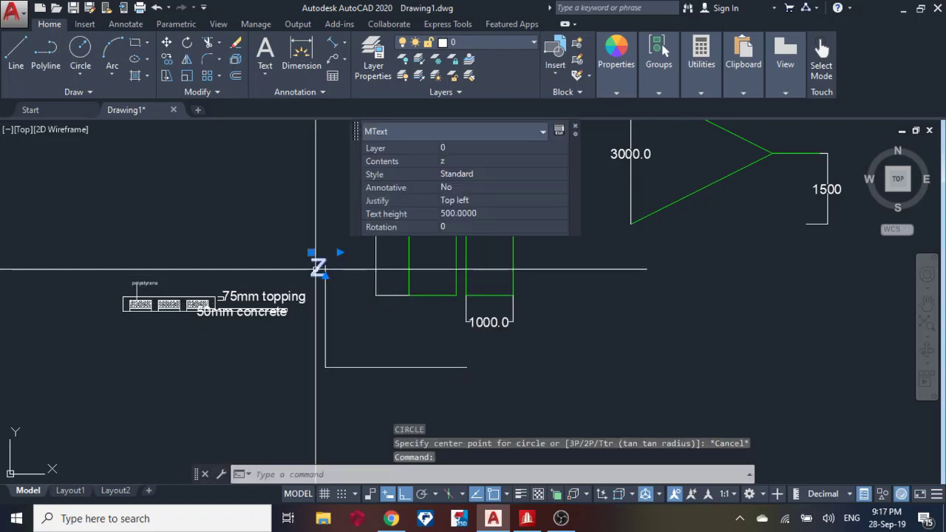
left_click(361, 314)
left_click(351, 298)
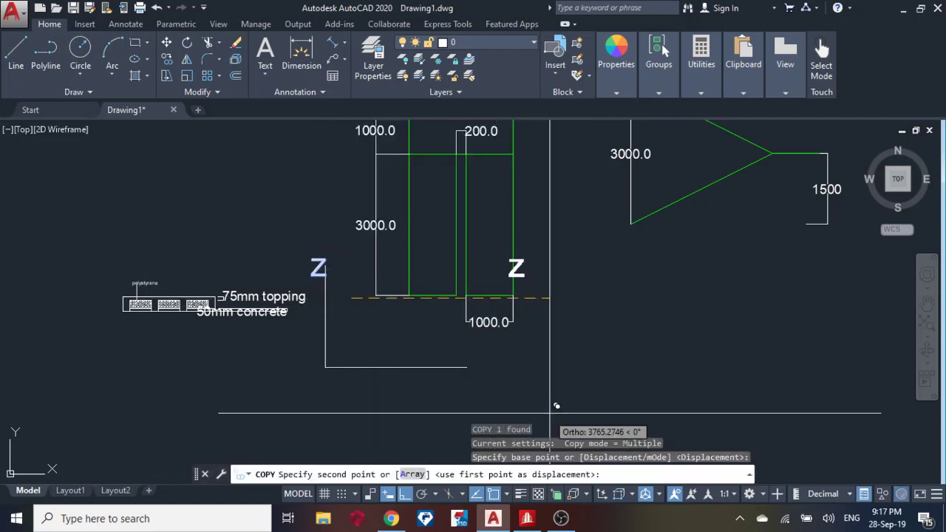
key("F8")
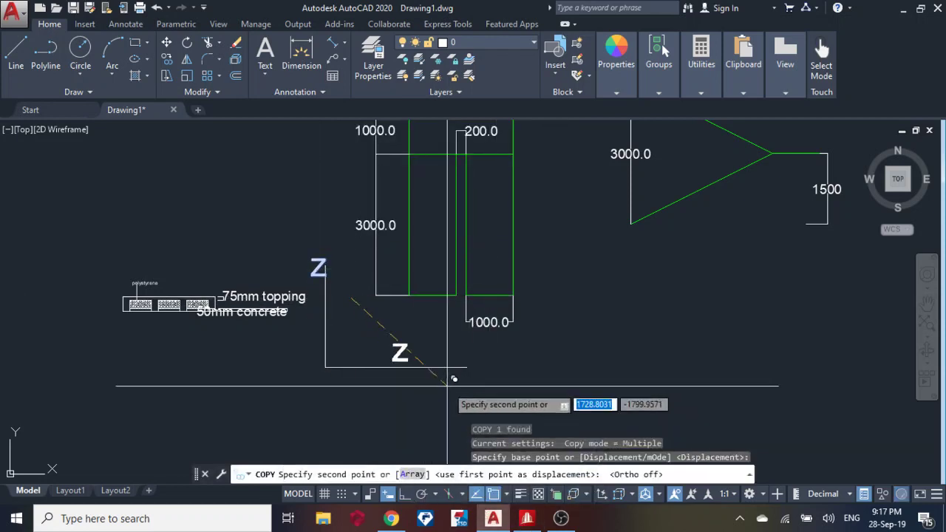
left_click(518, 391)
key("Escape")
Step: Change the text of the copied label at the horizontal axis line to X
left_click(486, 373)
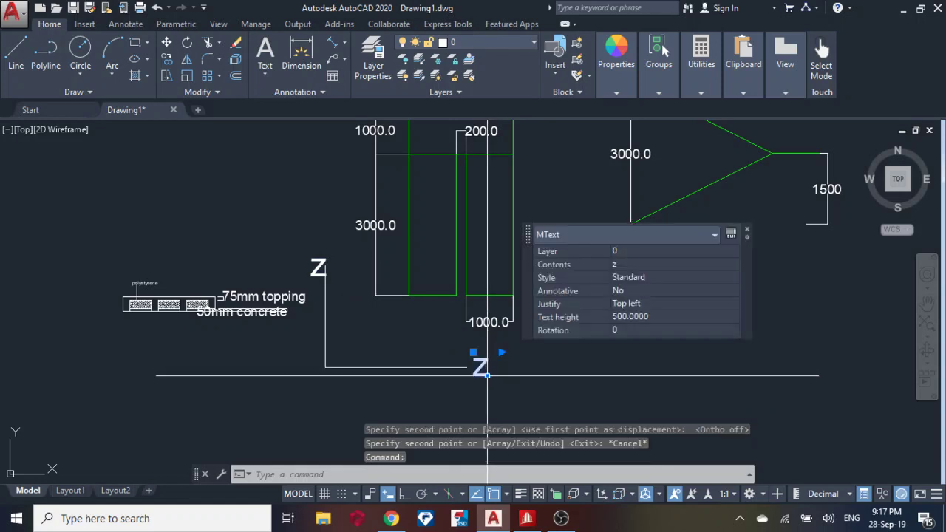
double_click(487, 375)
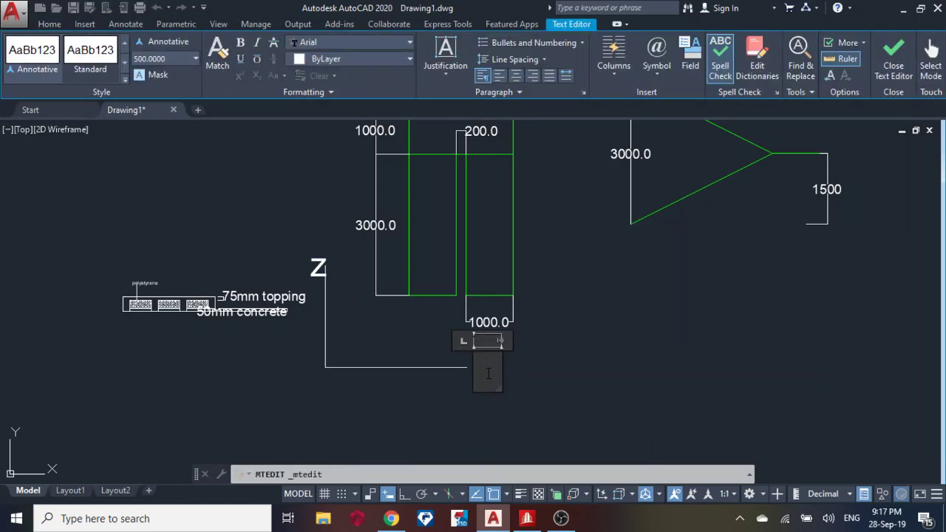
left_click(469, 415)
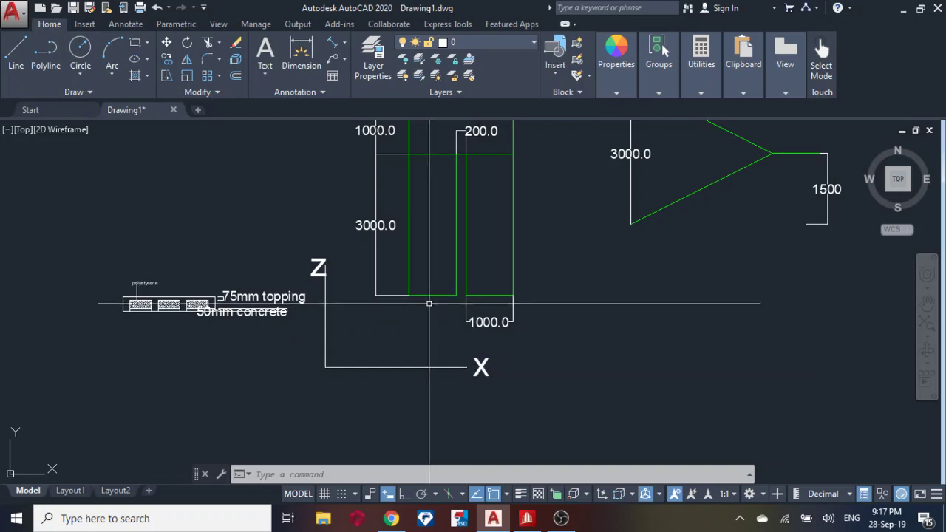
Step: Switch to STAAD.Pro, select the origin node with the Nodes Cursor, and paste a copy of it moved 1 m along X
left_click(522, 515)
right_click(319, 261)
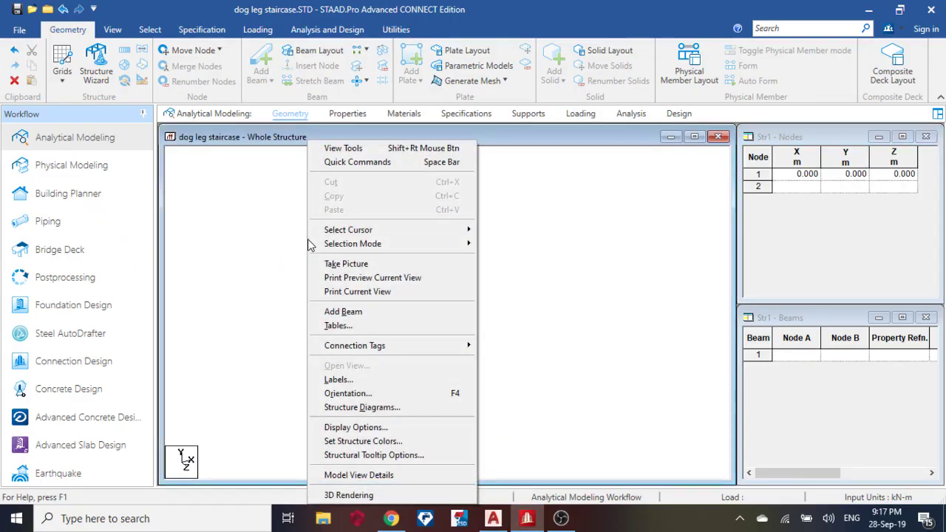
mouse_move(477, 234)
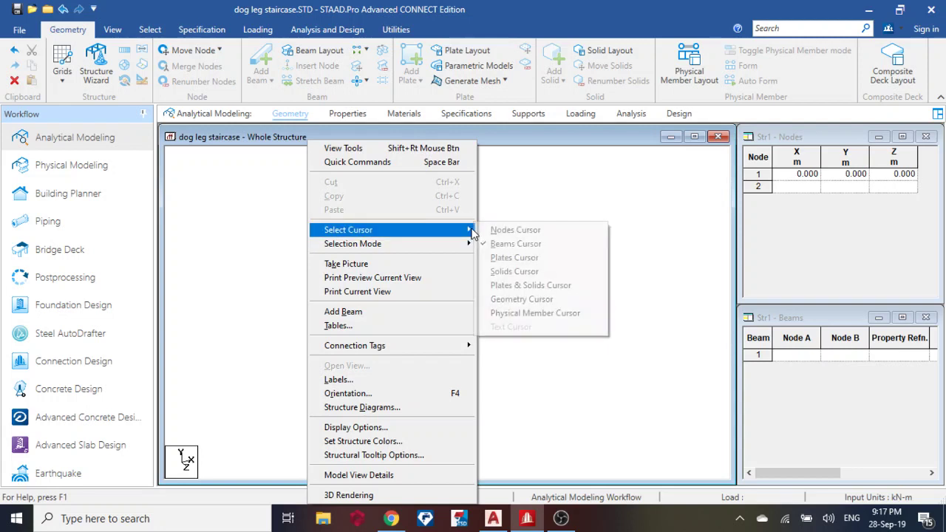
left_click(511, 230)
left_click_drag(399, 278, 486, 348)
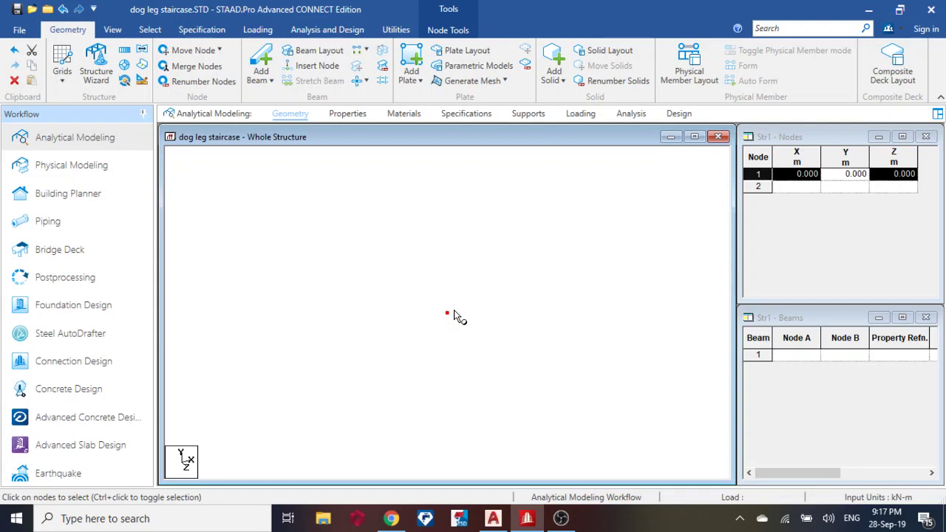
key("ctrl+c")
key("ctrl+v")
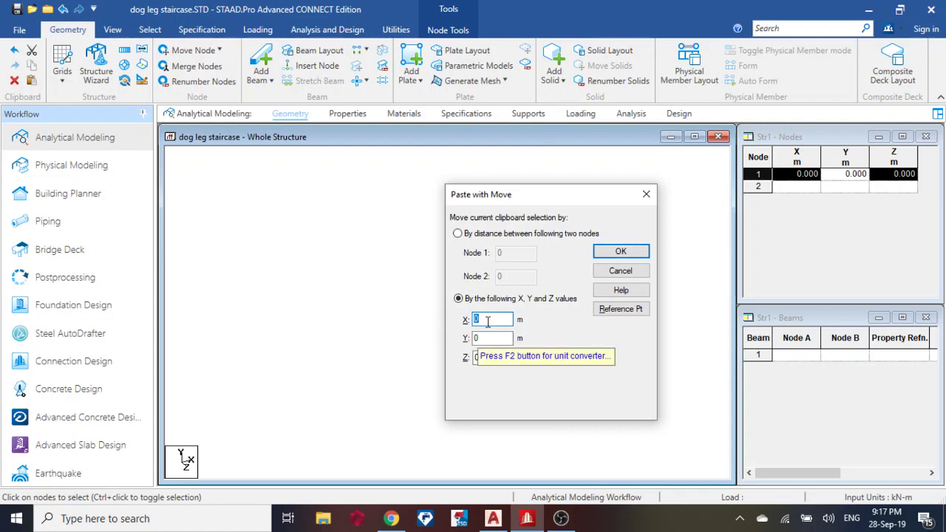
left_click(621, 252)
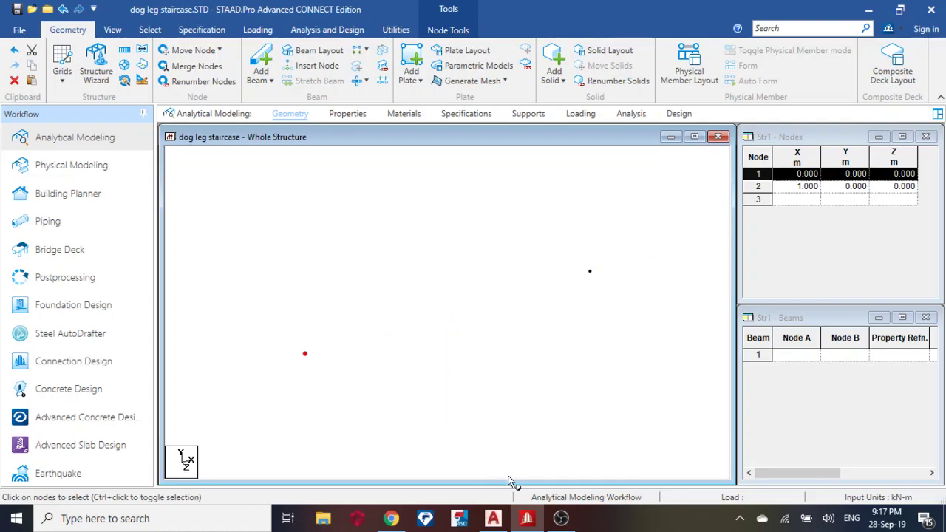
Step: Switch to the stair plan drawing in AutoCAD
left_click(493, 518)
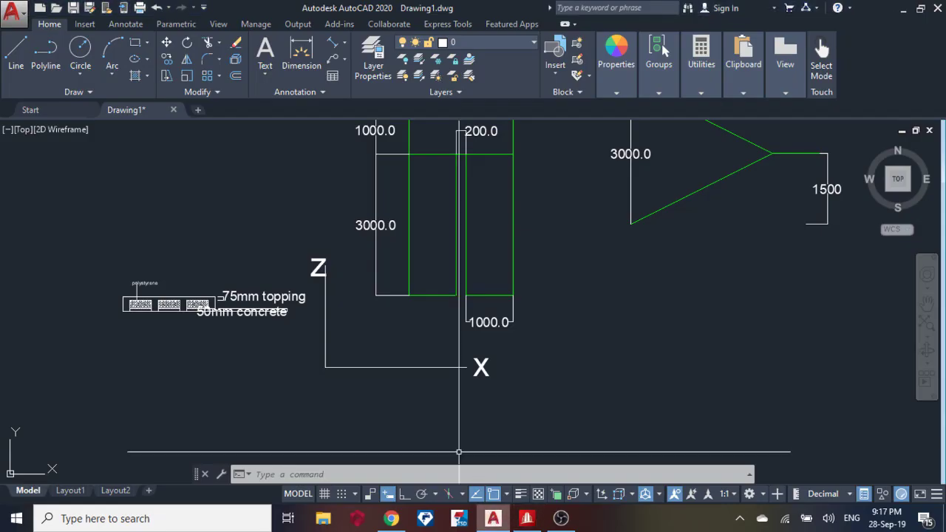
left_click(325, 281)
left_click(318, 271)
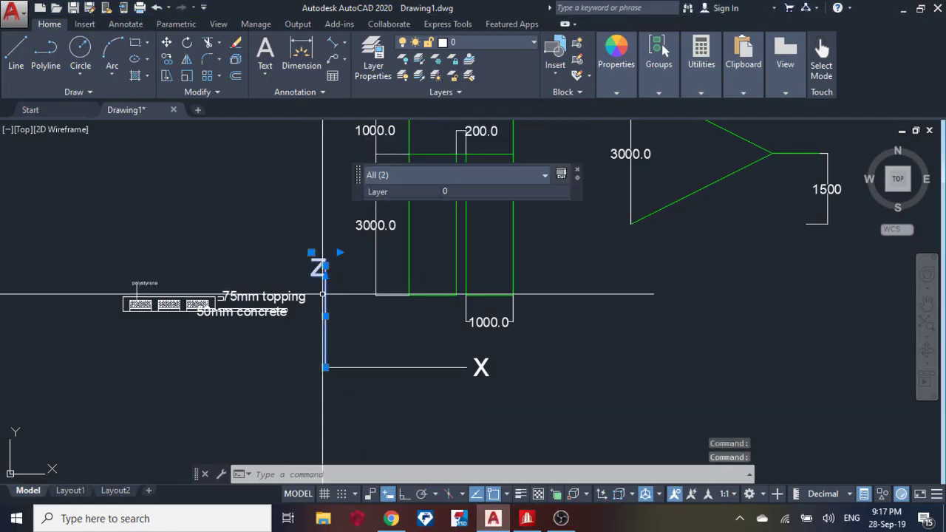
key("Return")
left_click(331, 273)
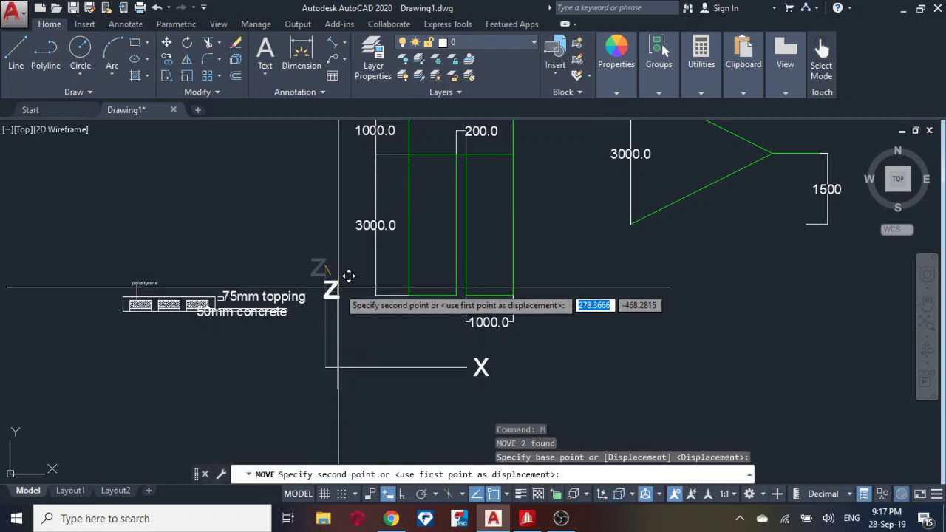
key("Escape")
Step: Mirror the vertical axis line and its Z label about the X axis line, erasing the source objects
left_click(342, 270)
left_click(312, 261)
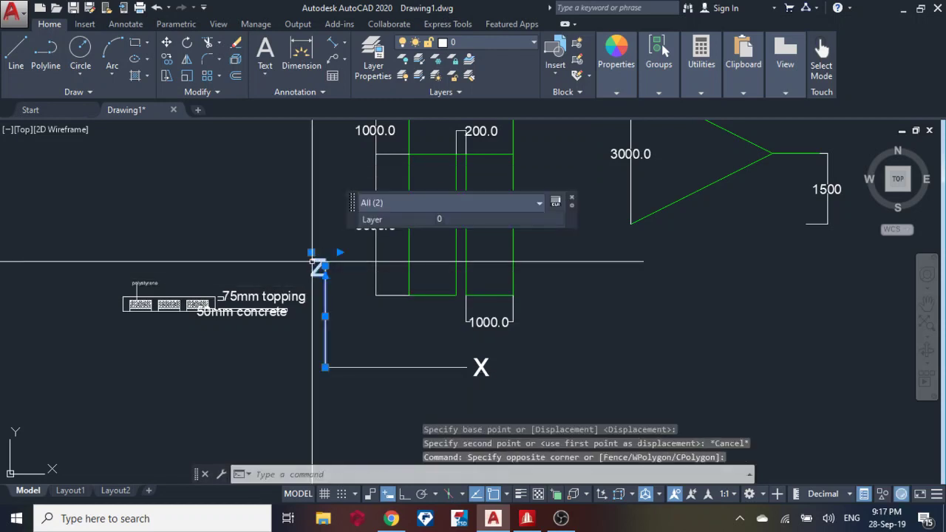
key("Return")
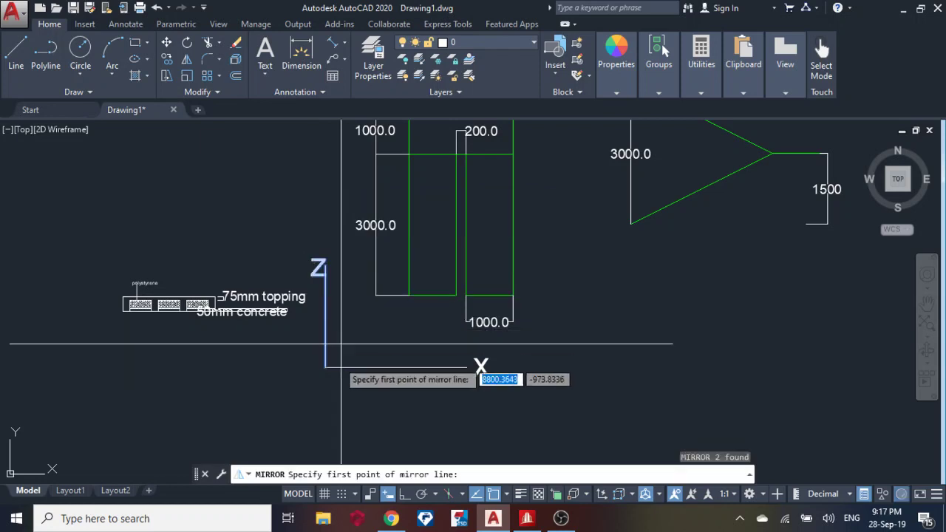
left_click(325, 366)
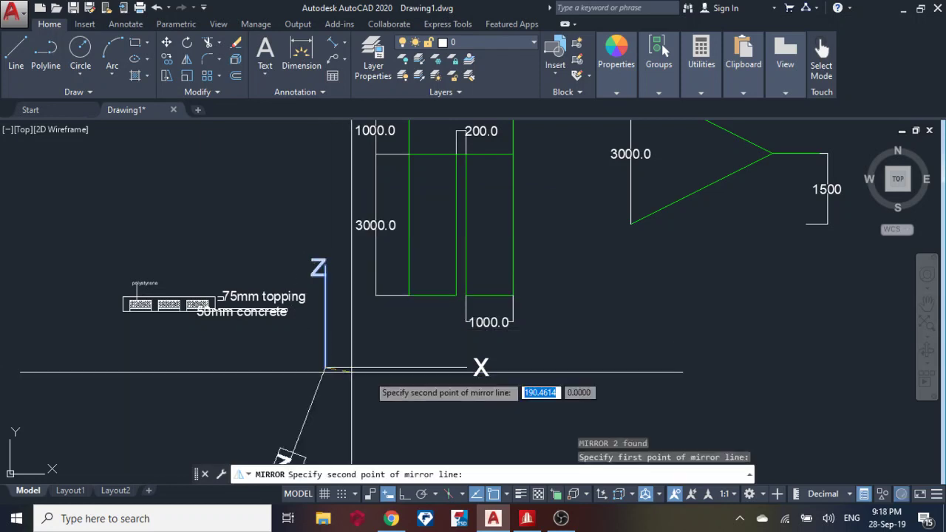
left_click(473, 366)
type("Y")
key("Return")
scroll(327, 273, "down", 4)
scroll(354, 327, "up", 4)
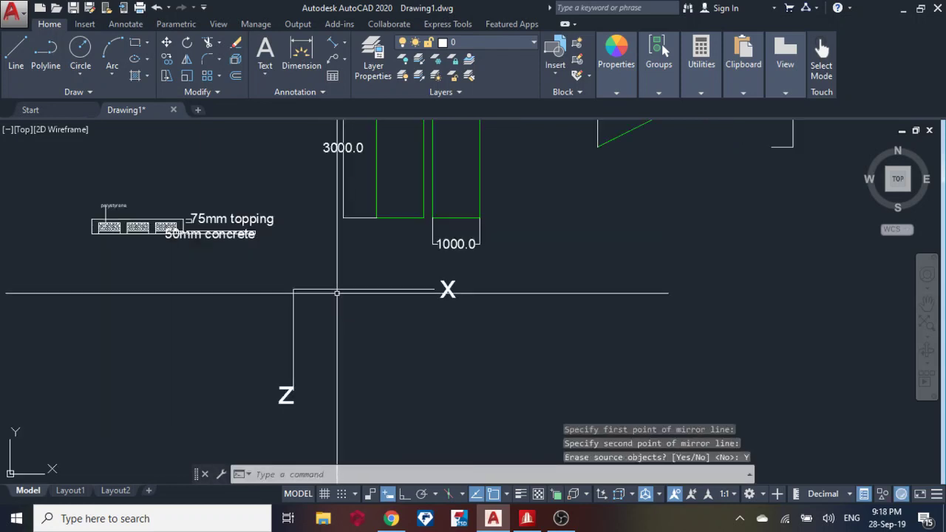
Step: Check the stair plan dimensions, switch to STAAD.Pro, and paste a copy of the node at X = 1 m moved 0.2 m along X
middle_click_drag(345, 224, 351, 267)
scroll(335, 230, "down", 2)
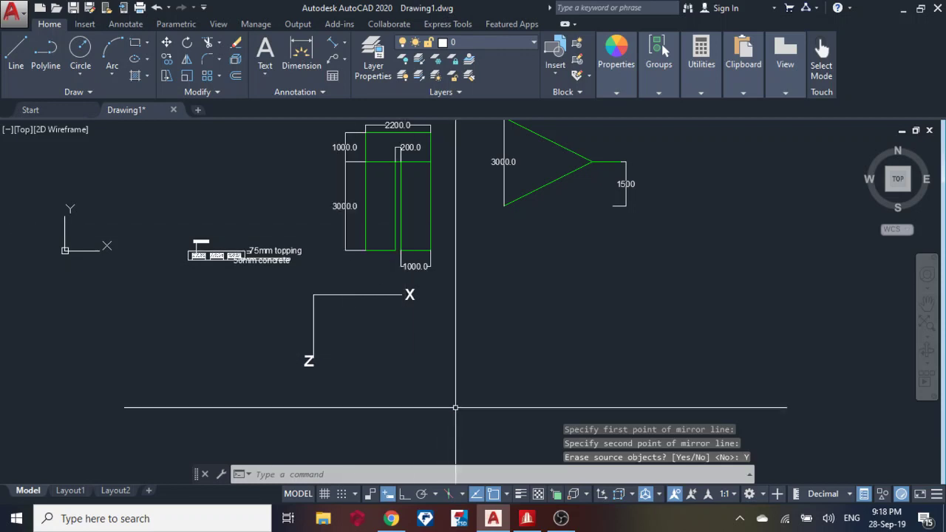
scroll(362, 255, "up", 2)
scroll(367, 280, "down", 3)
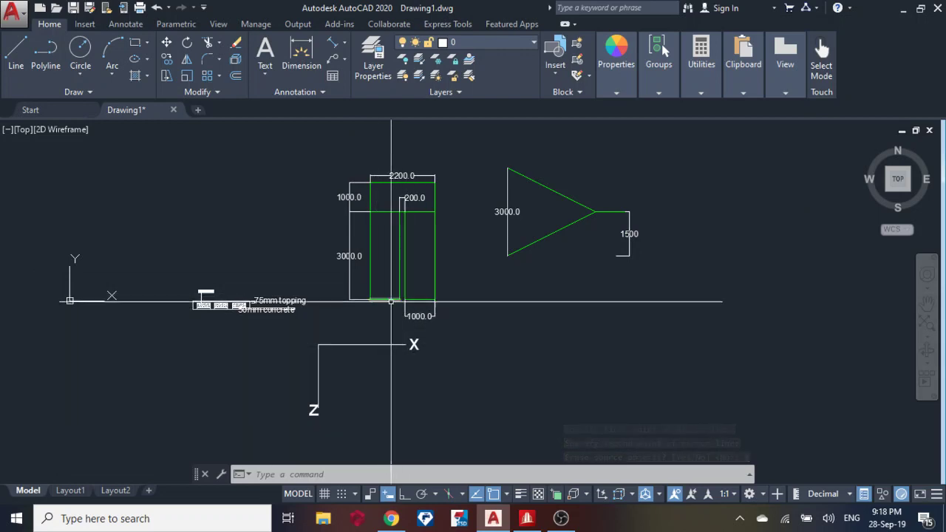
scroll(403, 302, "up", 5)
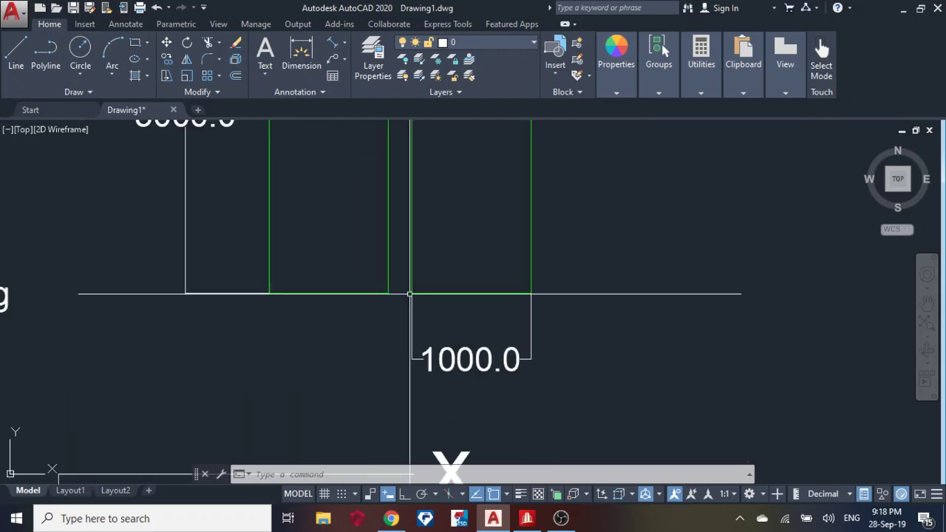
scroll(393, 299, "down", 4)
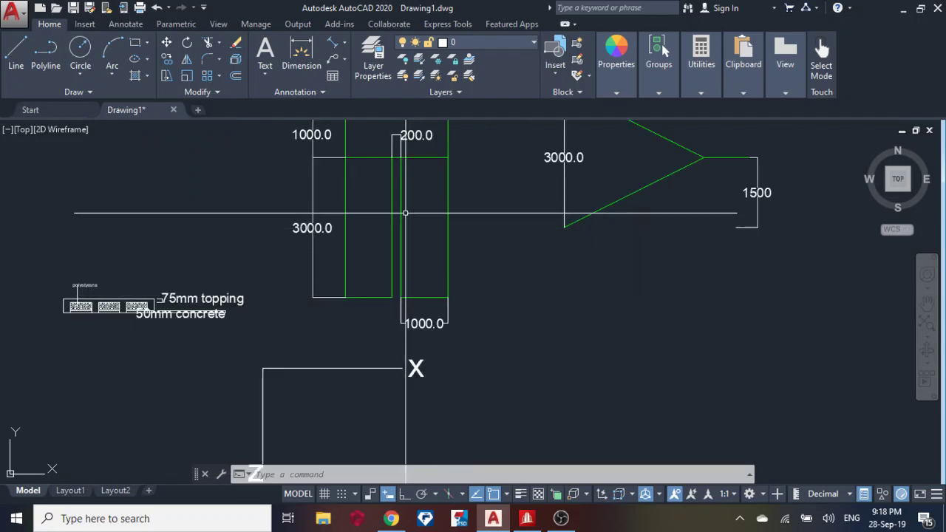
left_click(527, 518)
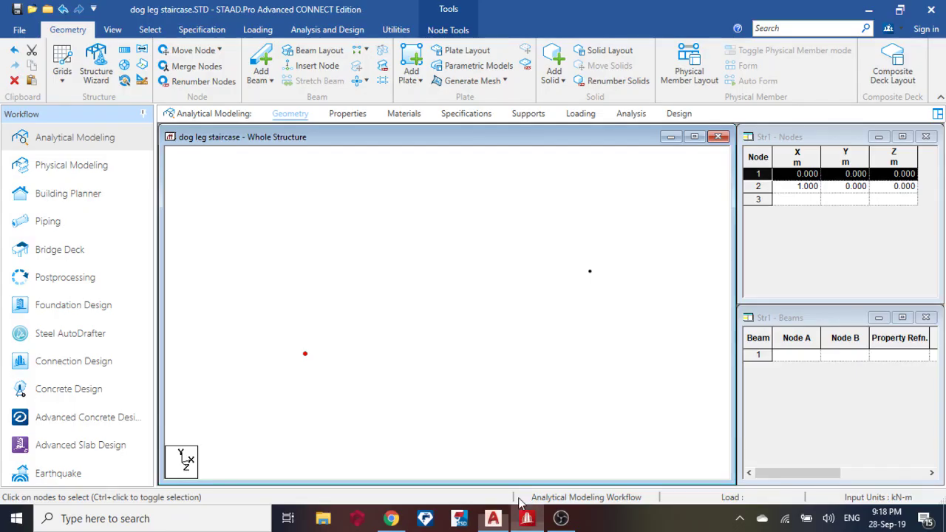
left_click(500, 297)
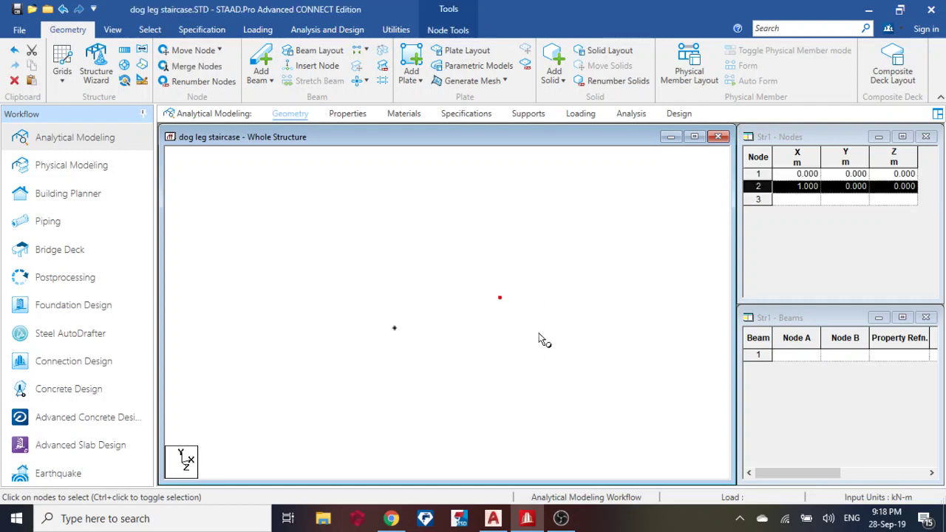
key("ctrl+v")
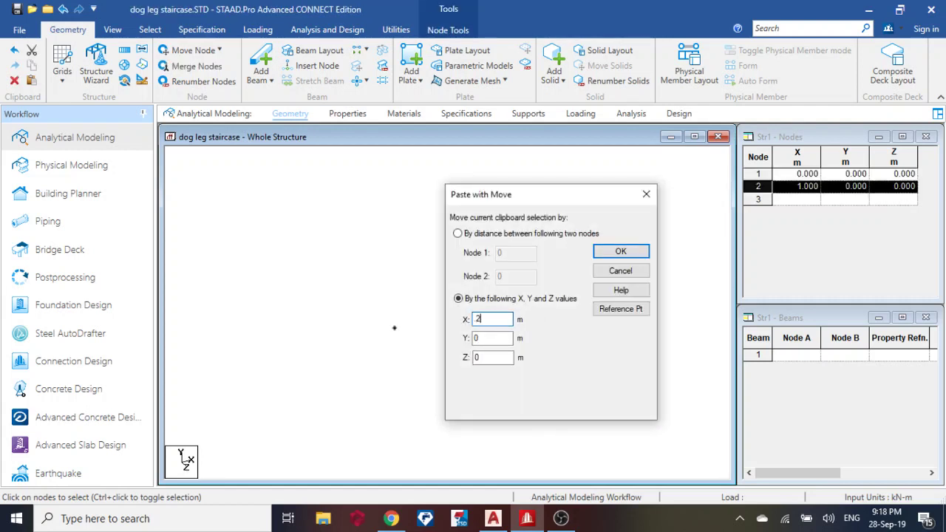
left_click(619, 252)
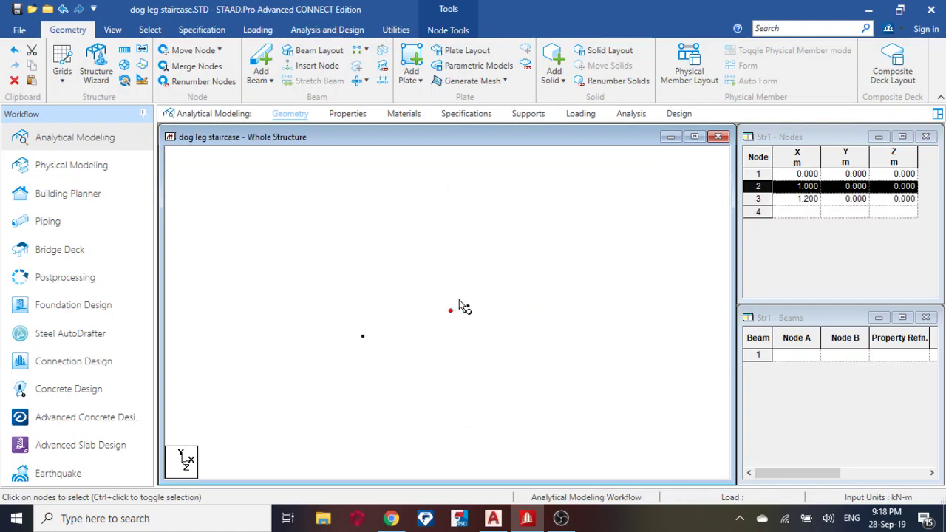
Step: Check the second flight's width in the AutoCAD plan, then in STAAD.Pro paste a copy of the 1.2 m node moved 1 m along X
left_click(500, 518)
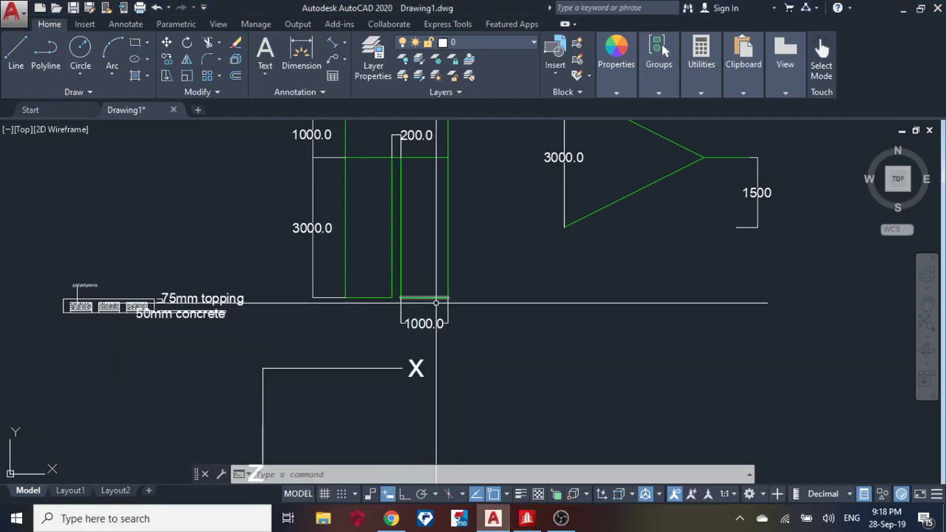
left_click(535, 519)
left_click(468, 307)
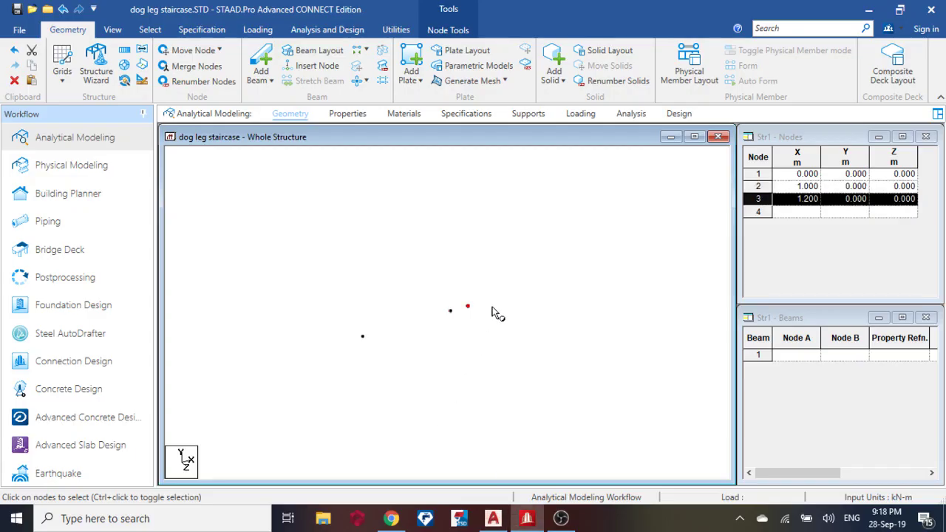
key("ctrl+v")
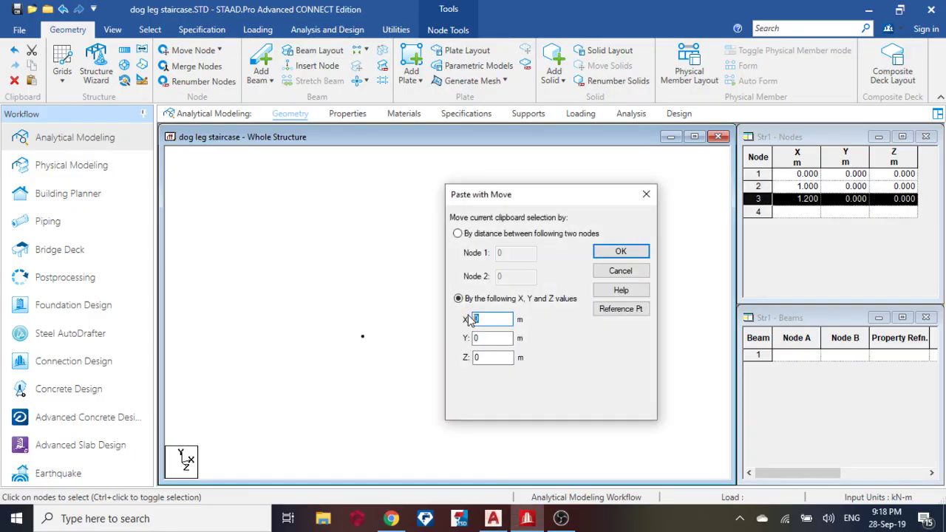
type("1")
left_click(620, 252)
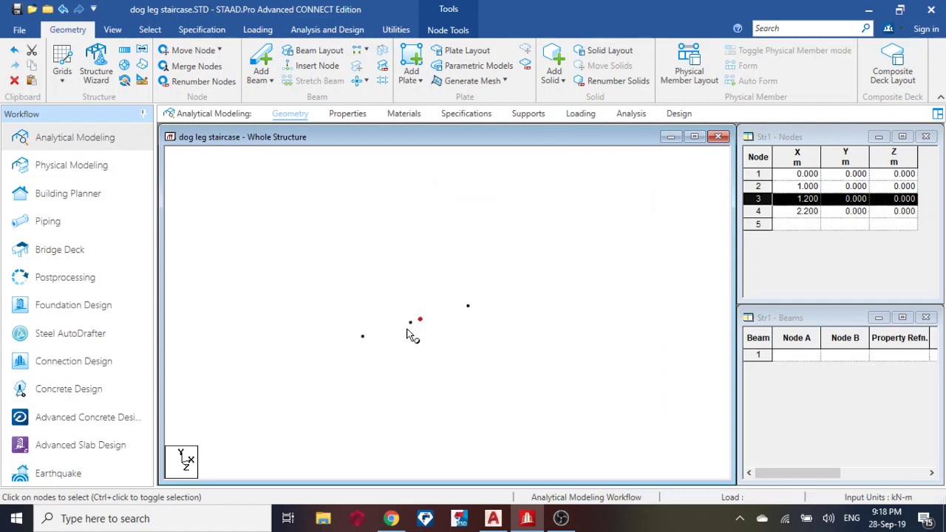
Step: Check the flight length in the AutoCAD plan, then in STAAD.Pro paste a copy of all four nodes moved -3 m along Z
left_click(493, 518)
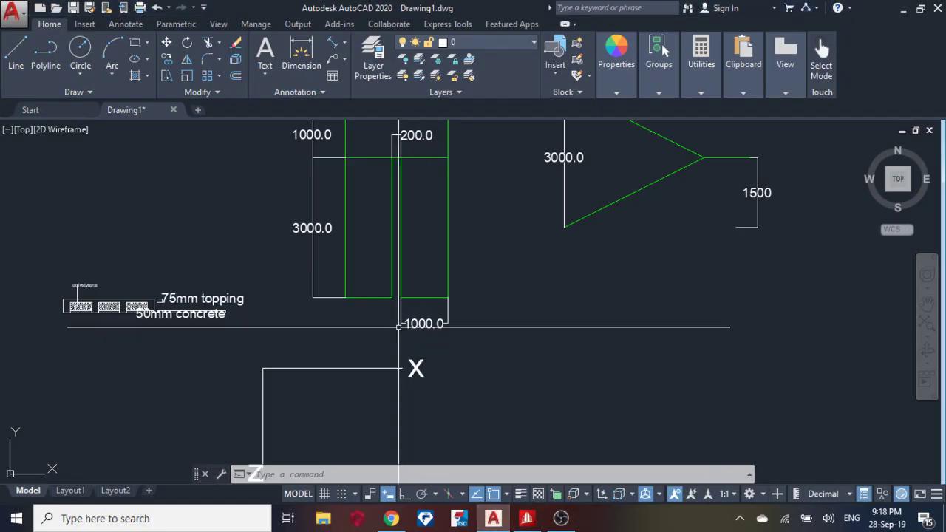
scroll(433, 359, "up", 2)
scroll(437, 283, "down", 2)
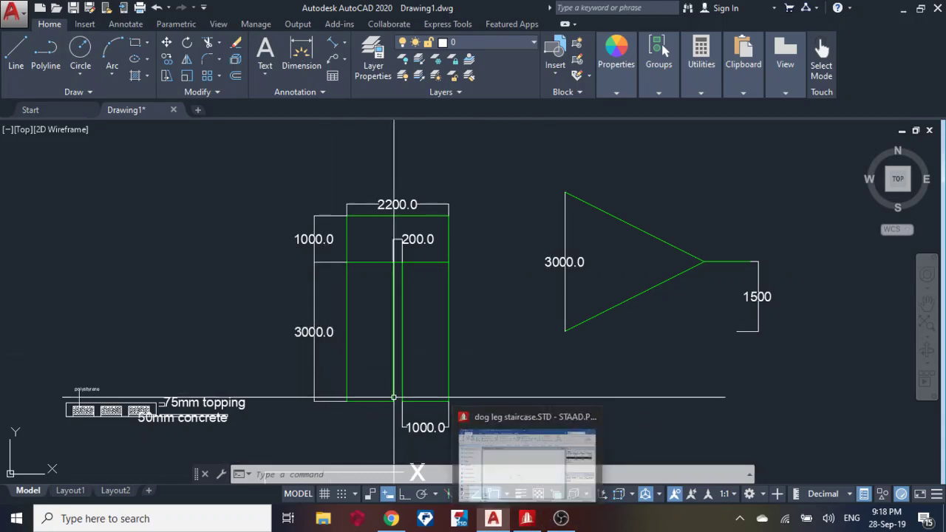
left_click(527, 519)
left_click_drag(272, 266, 559, 395)
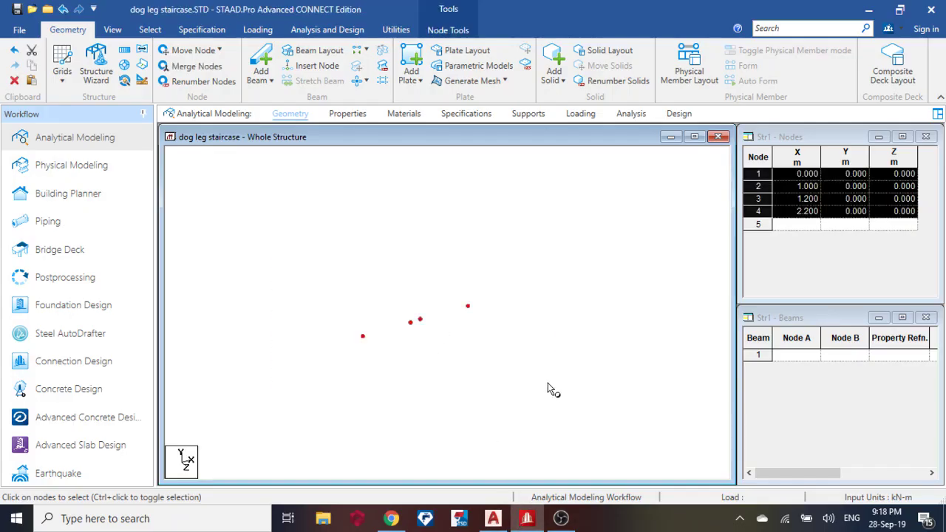
key("ctrl+v")
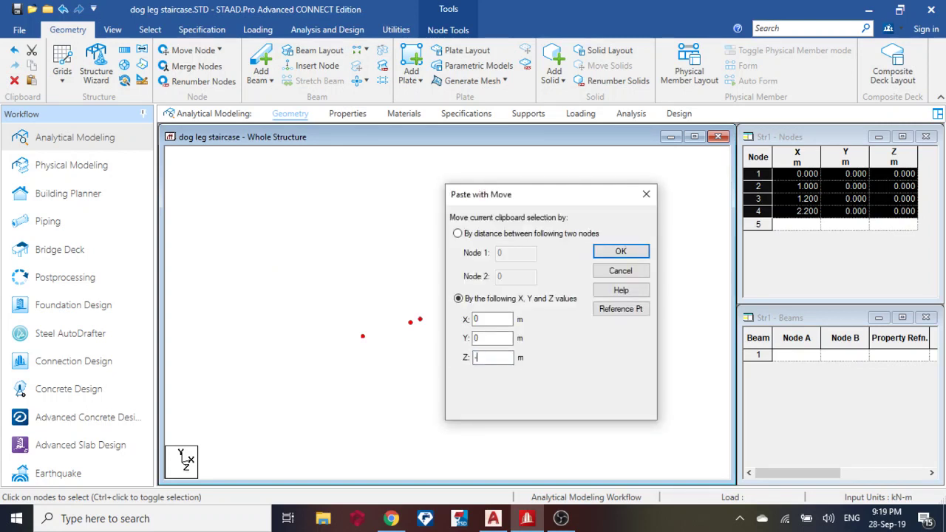
left_click(618, 252)
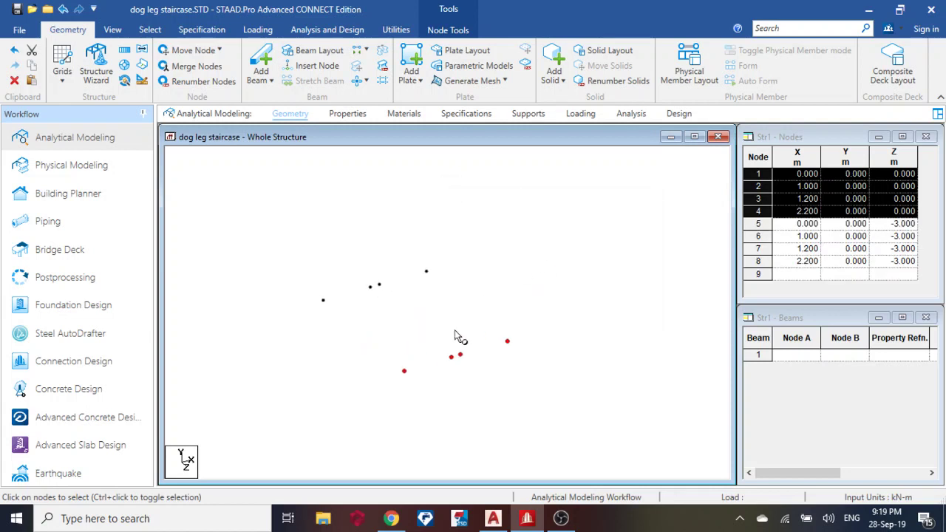
Step: Check the landing depth in AutoCAD, then in STAAD.Pro paste copies of the two outer nodes at Z = -3 m moved -1 m along Z
left_click(503, 521)
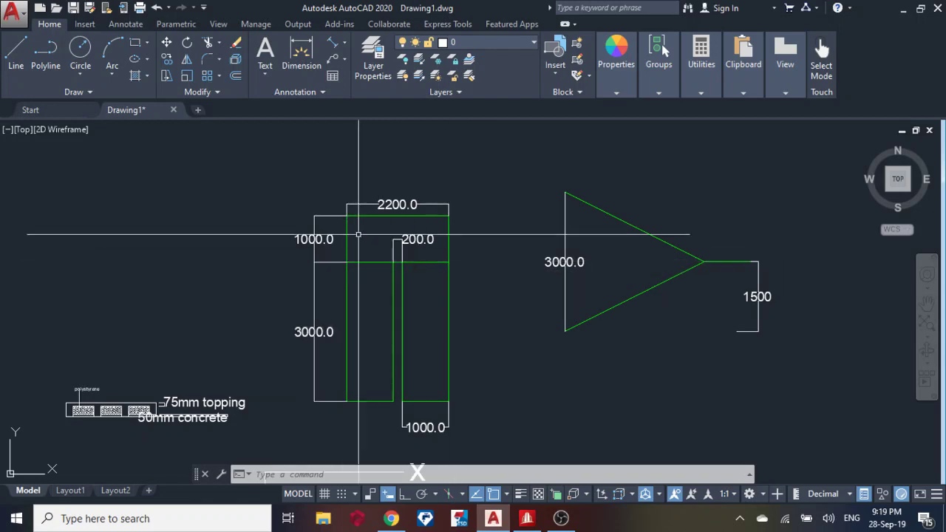
left_click(534, 521)
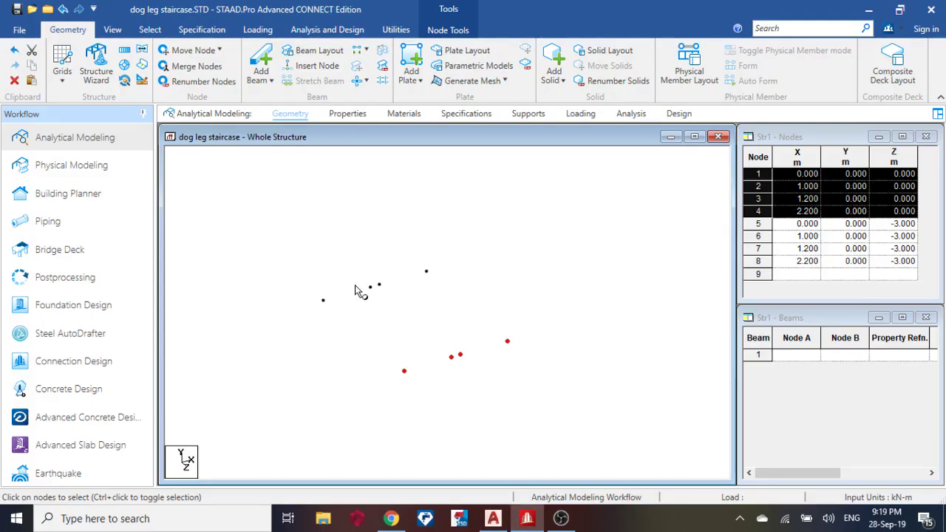
left_click(324, 301)
left_click(426, 272, "ctrl")
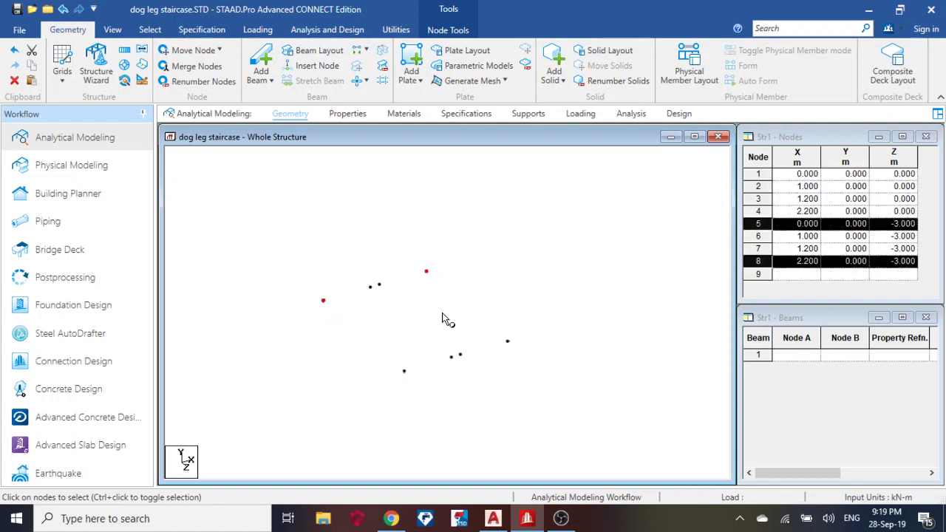
key("ctrl+v")
left_click_drag(493, 360, 467, 359)
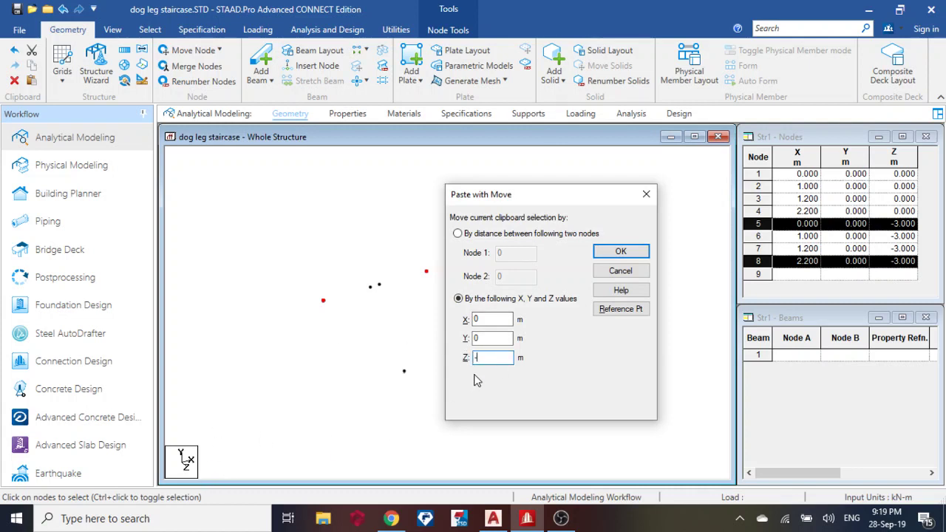
left_click(621, 251)
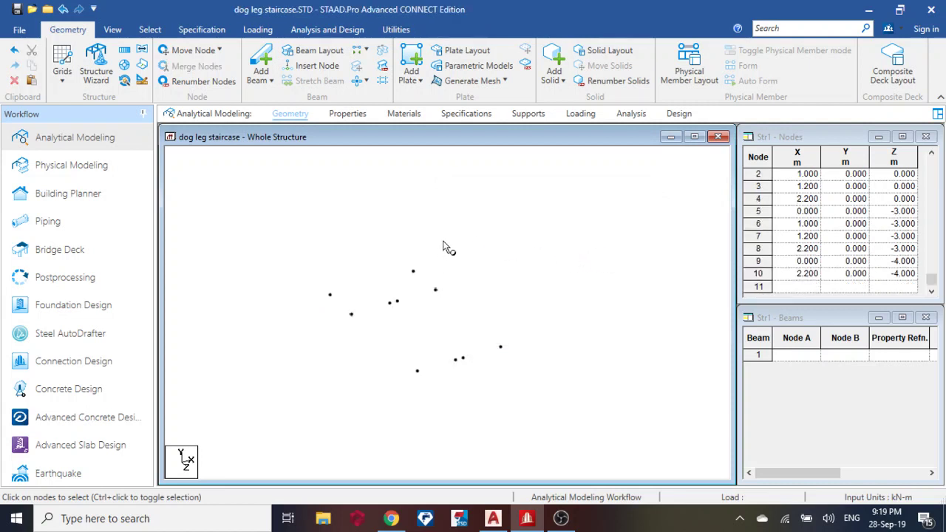
Step: Add a four-node plate for the landing through the outer nodes at Z = -4 m and Z = -3 m
left_click(412, 57)
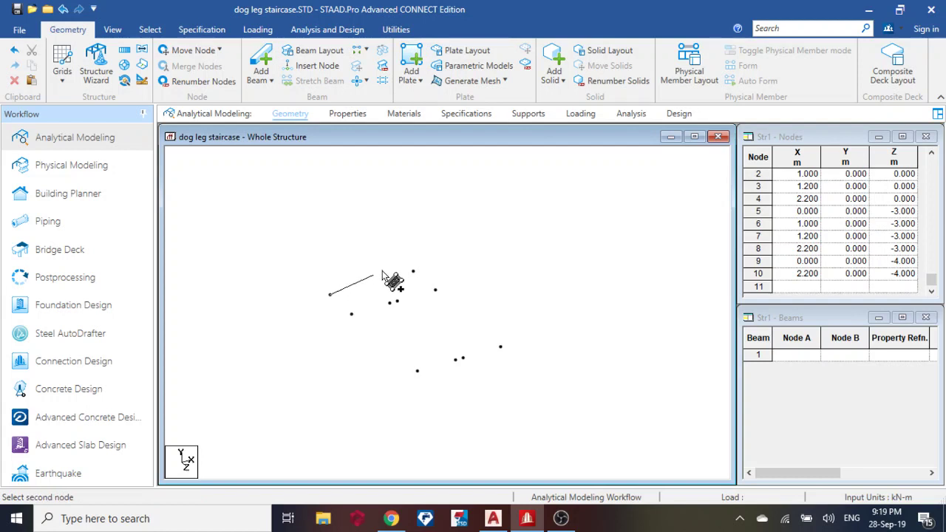
left_click(413, 271)
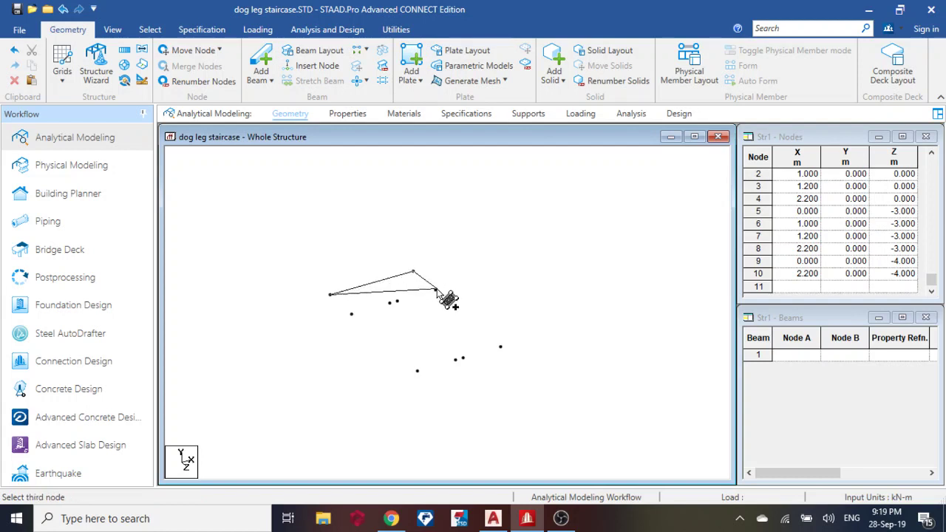
left_click(436, 291)
left_click(352, 314)
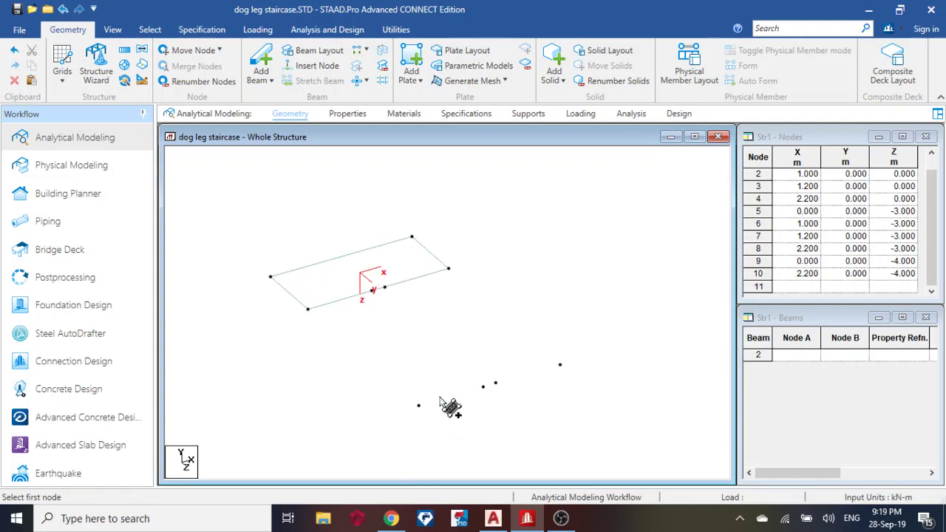
Step: Add a four-node plate for the flight between X = 0 and 1 m, from Z = 0 to the landing edge
left_click(419, 405)
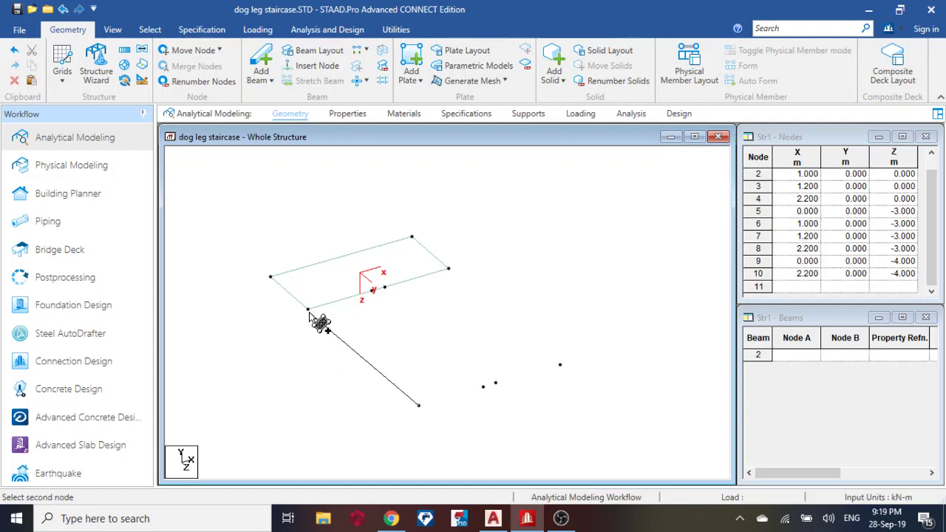
left_click(308, 309)
left_click(373, 291)
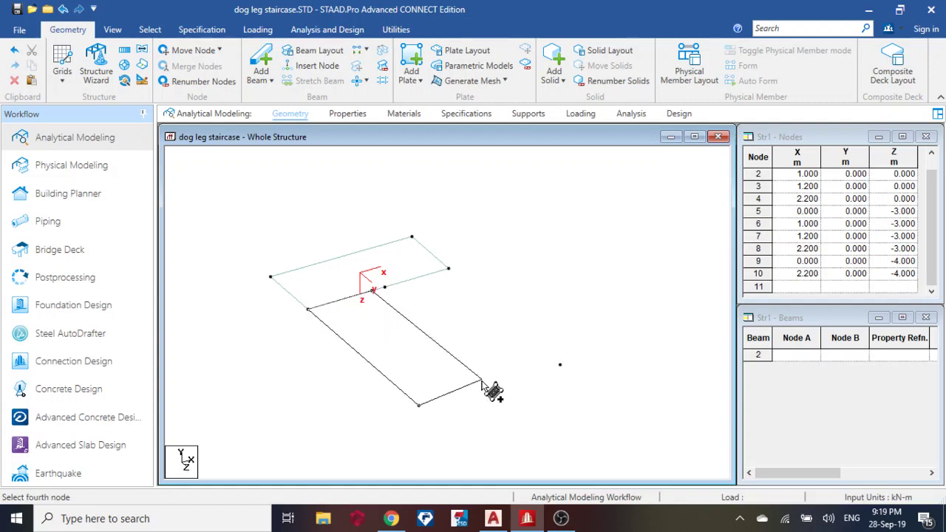
left_click(484, 387)
Step: Delete the flight plate between X = 0 and 1 m together with the nodes it leaves unattached
scroll(419, 363, "up", 4)
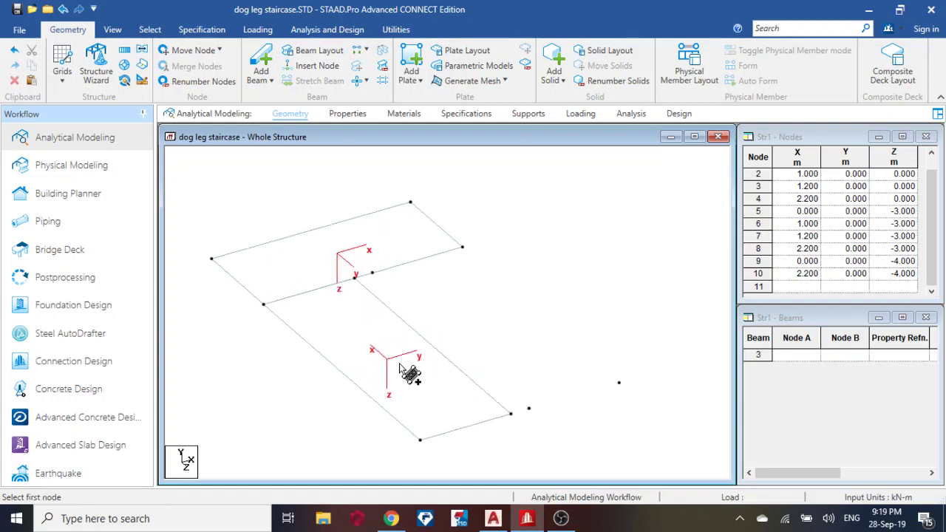
key("Escape")
left_click(415, 399)
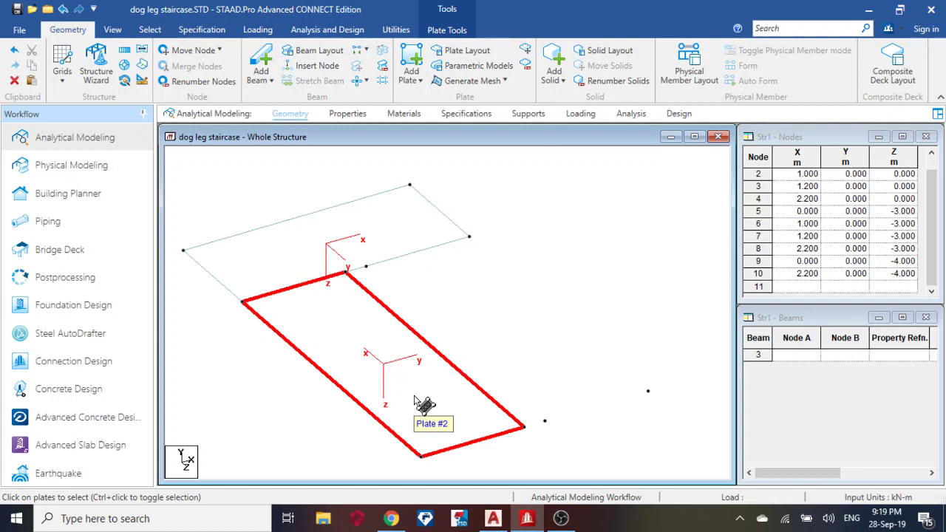
key("Delete")
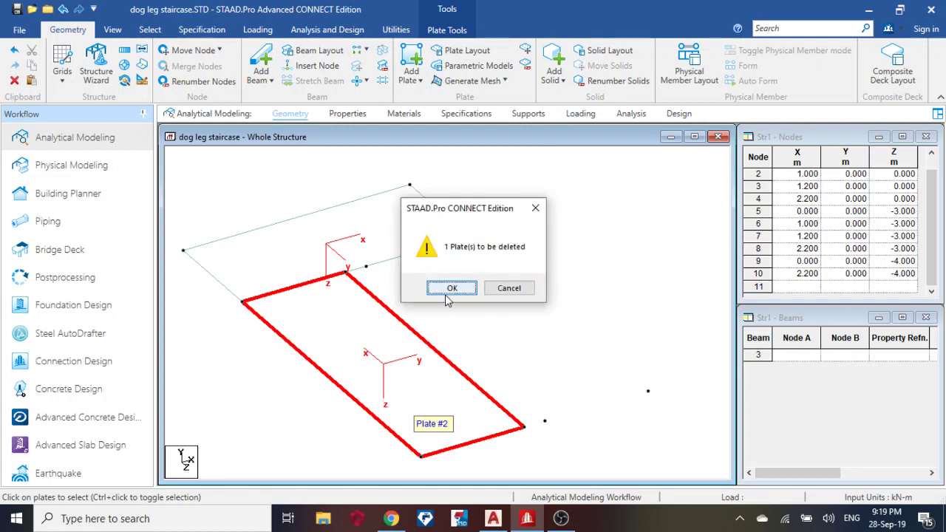
left_click(448, 296)
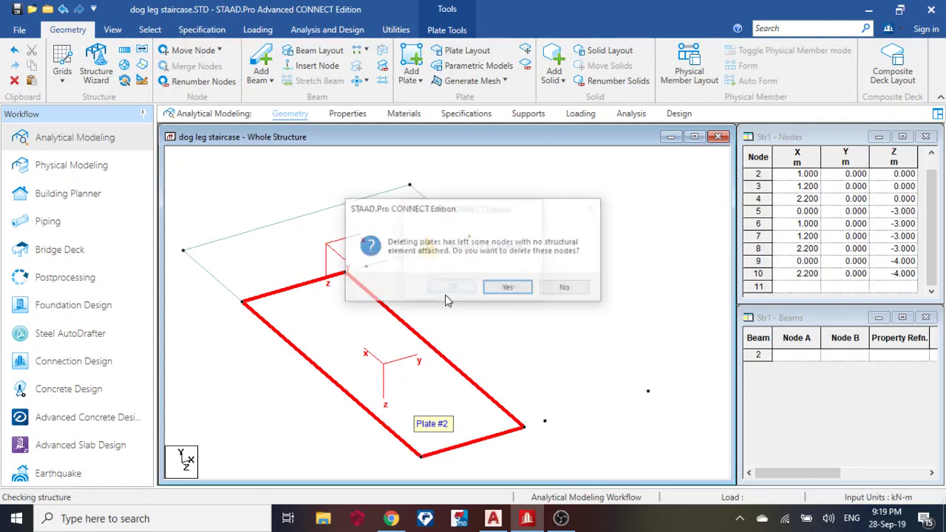
left_click(507, 289)
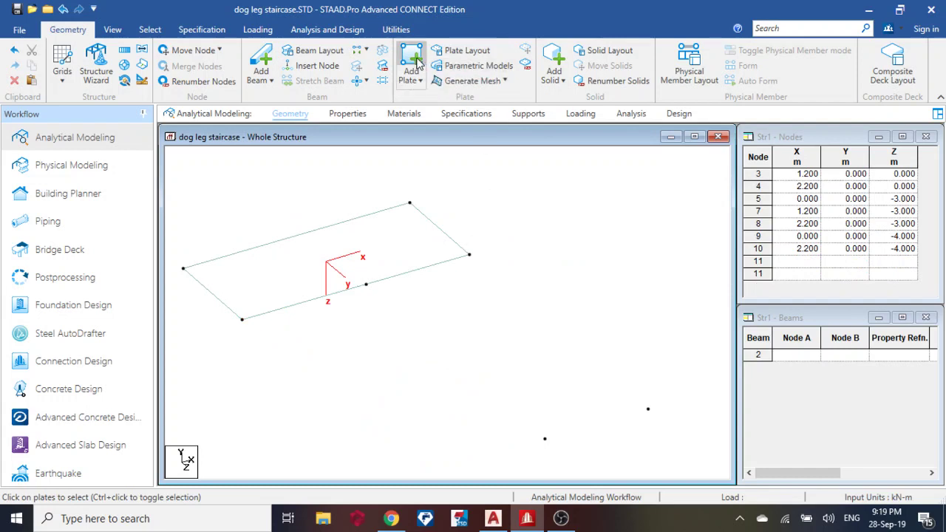
Step: Undo the node deletion to restore the nodes of the removed flight plate
scroll(410, 302, "down", 3)
middle_click_drag(412, 302, 434, 245)
key("ctrl+z")
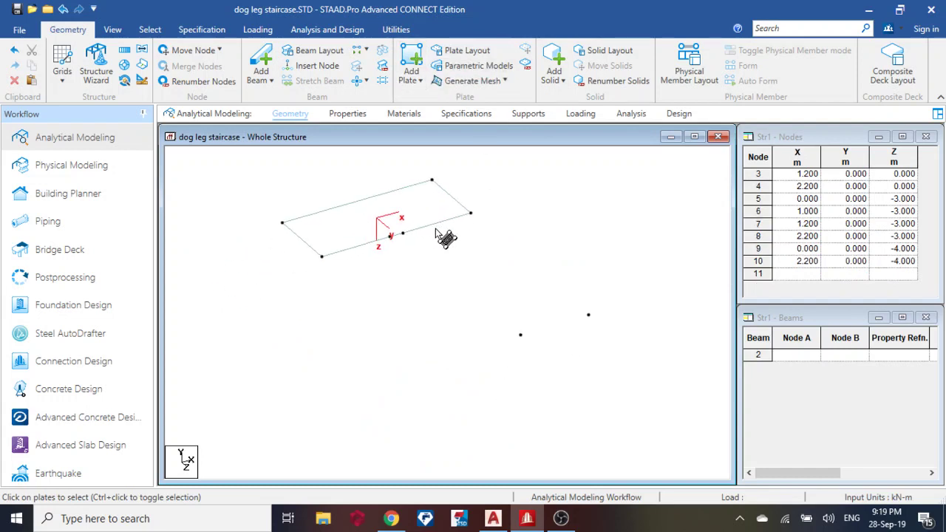
key("ctrl+z")
key("ctrl+z")
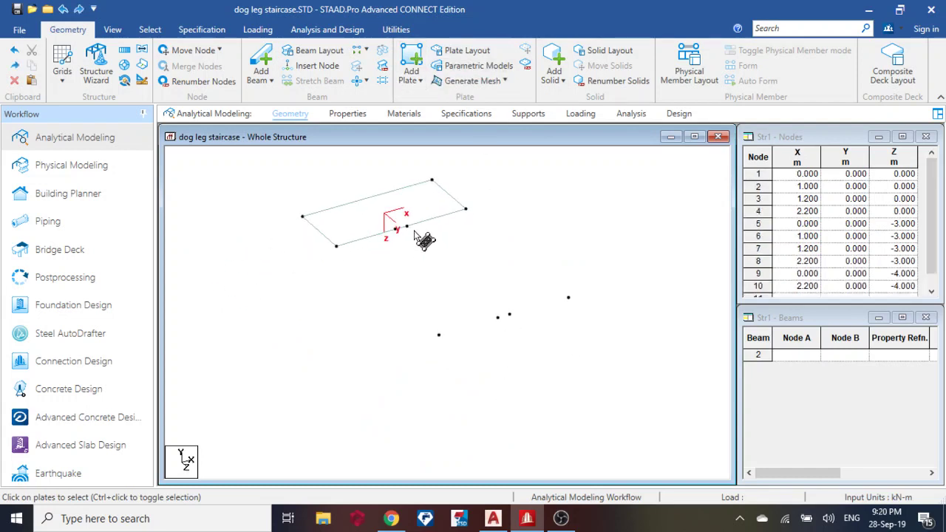
Step: Add a four-node plate for the flight between X = 0 and 1 m, starting at the landing edge and ending at Z = 0
middle_click_drag(425, 240, 414, 249)
left_click(411, 58)
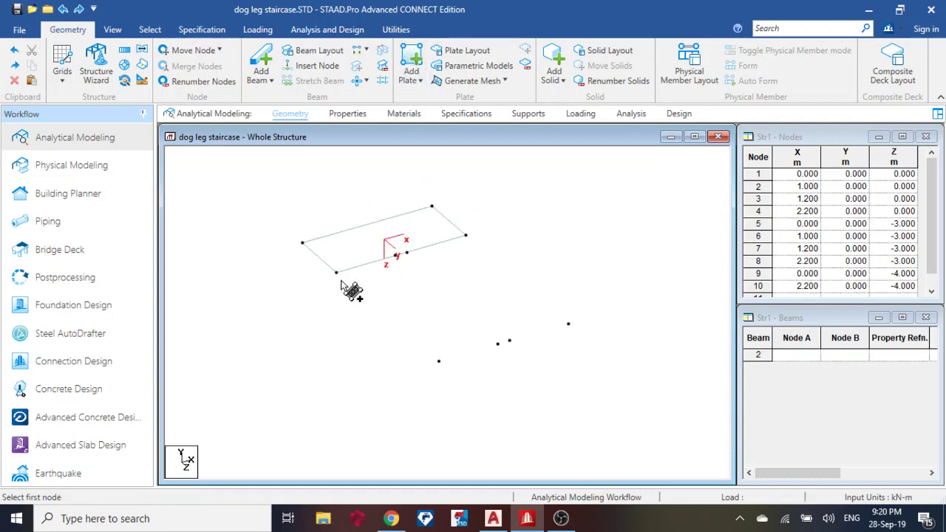
left_click(336, 273)
left_click(398, 255)
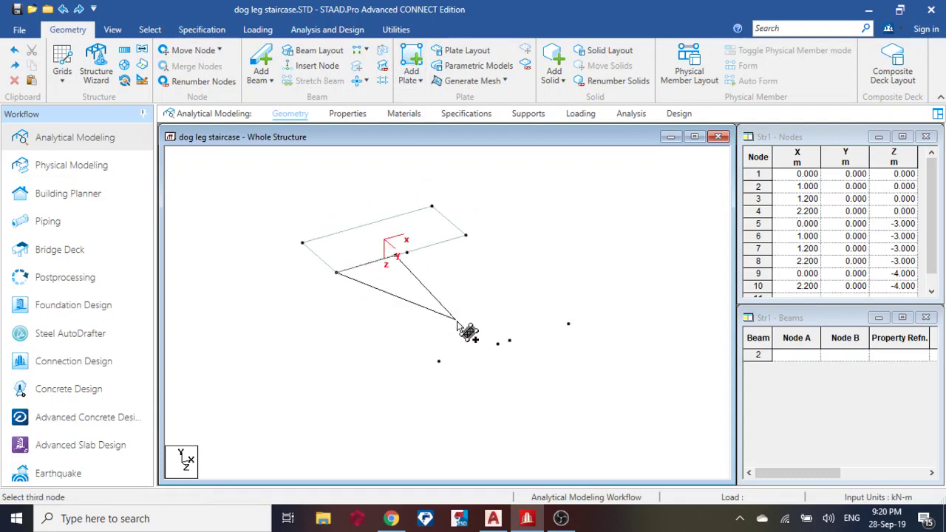
left_click(496, 346)
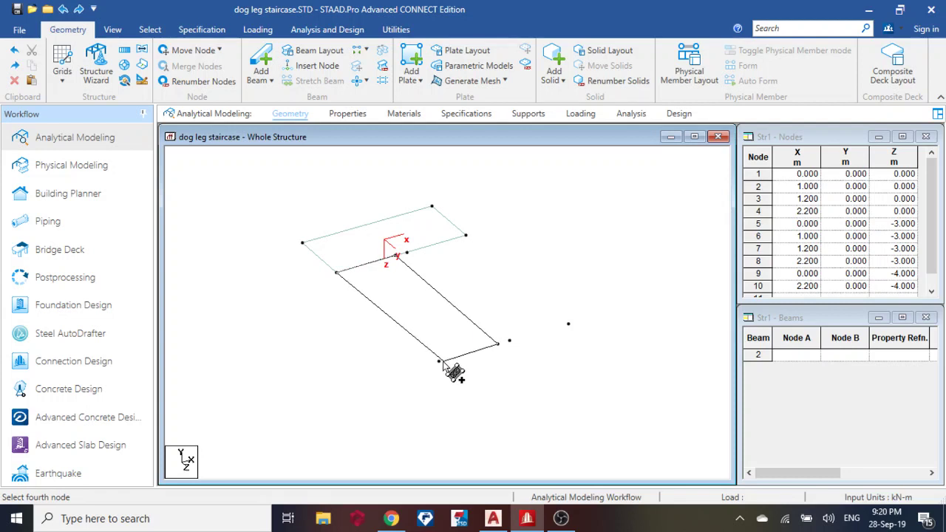
left_click(436, 356)
Step: Add a four-node plate for the flight between X = 1.2 and 2.2 m, from the landing edge to Z = 0
scroll(426, 315, "up", 1)
middle_click_drag(486, 289, 401, 312)
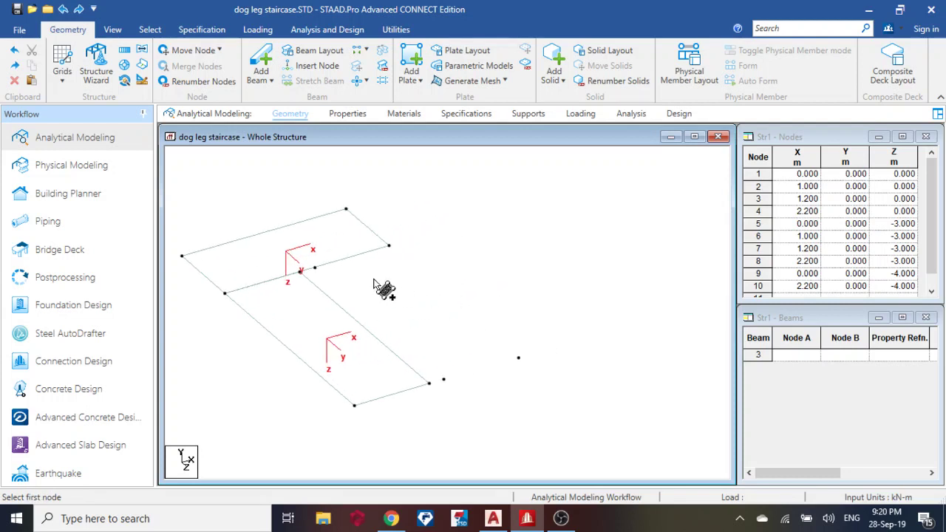
left_click(315, 269)
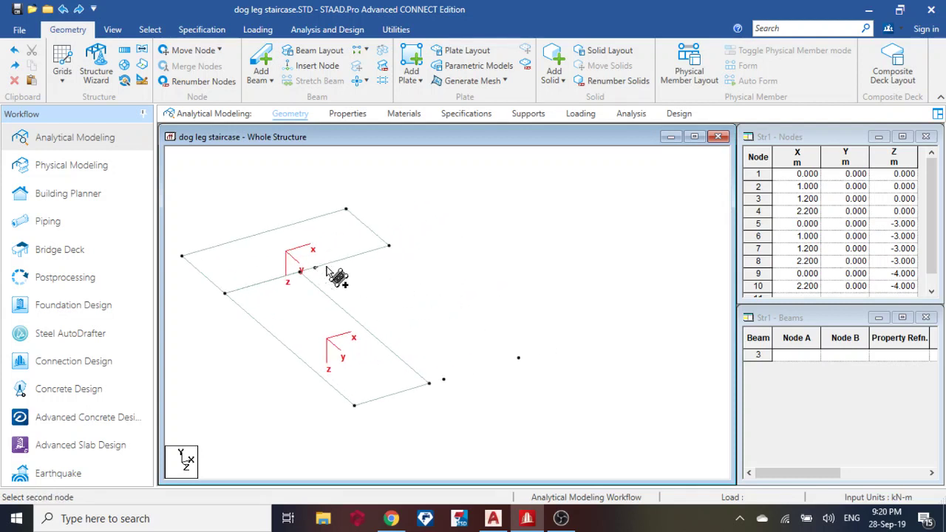
left_click(389, 246)
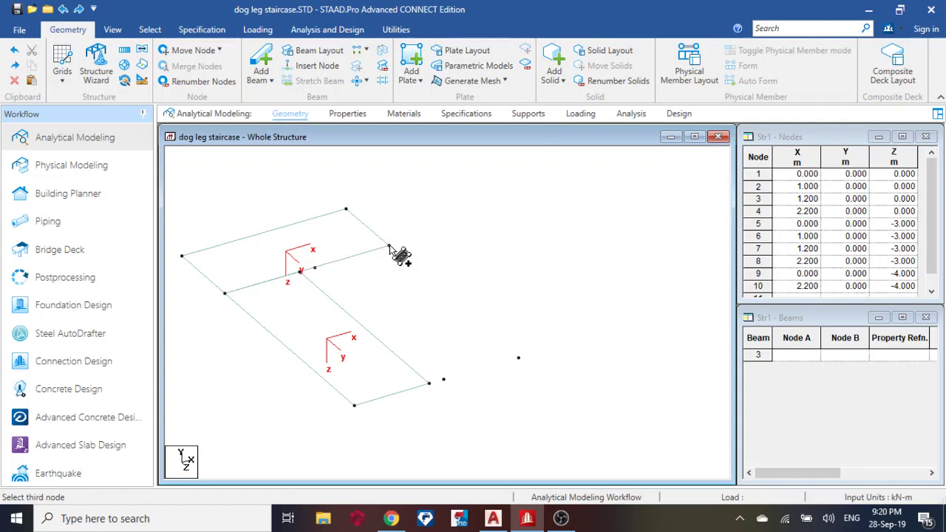
left_click(518, 360)
left_click(444, 380)
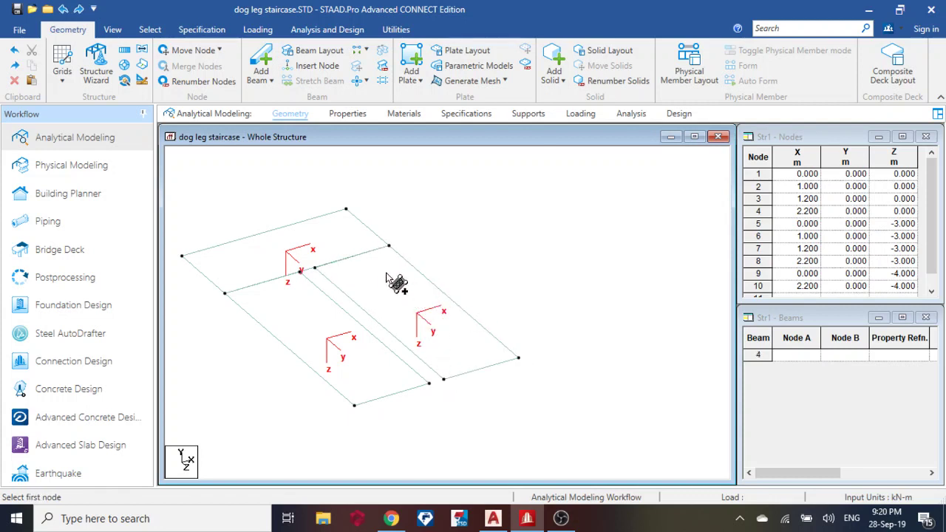
Step: Save the modified structure with its landing and two flight plates
scroll(395, 278, "down", 1)
key("ctrl+s")
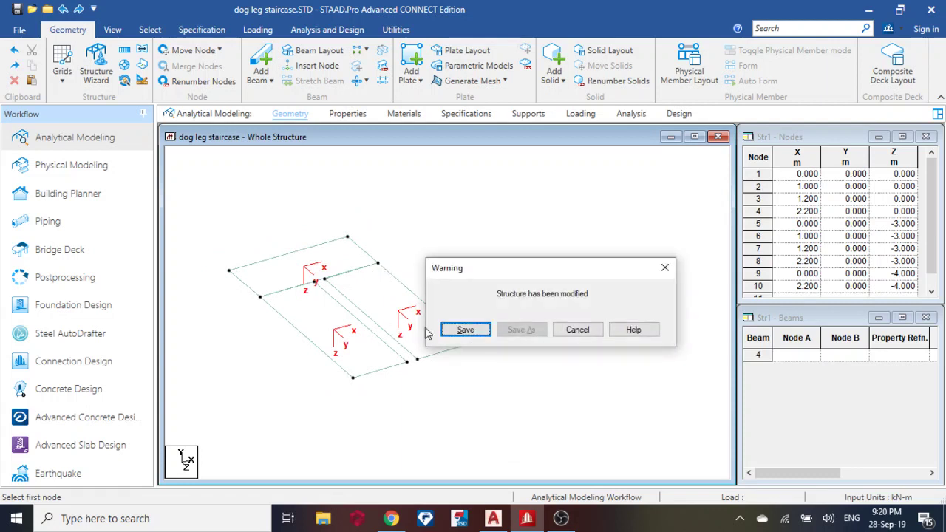
left_click(466, 330)
scroll(327, 296, "up", 1)
middle_click_drag(328, 296, 400, 278)
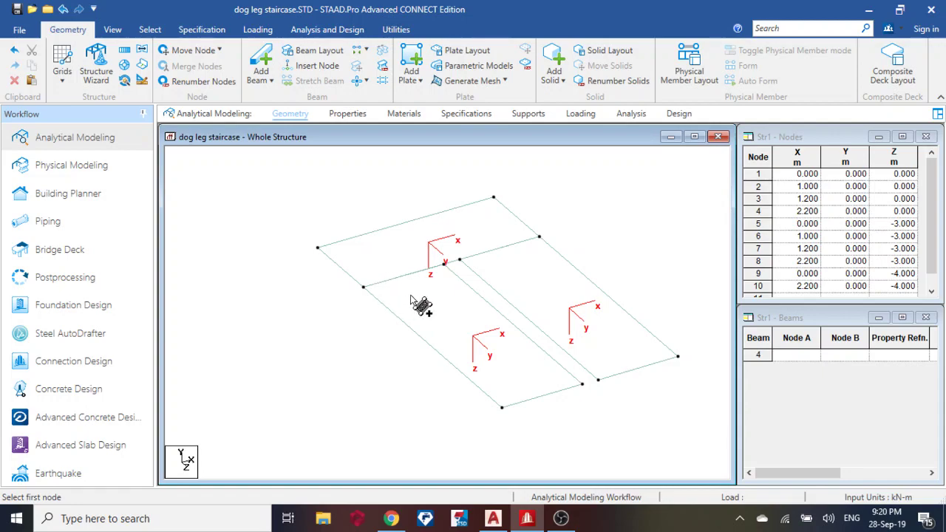
scroll(497, 251, "down", 1)
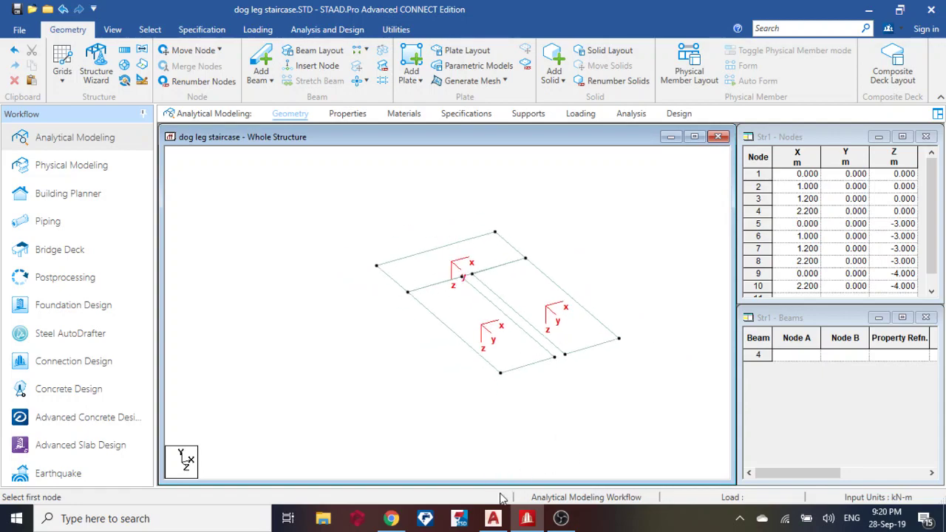
Step: Check the landing height in AutoCAD, then in STAAD.Pro move all six landing nodes 1.5 m along Y, splitting any members they fall on
left_click(493, 518)
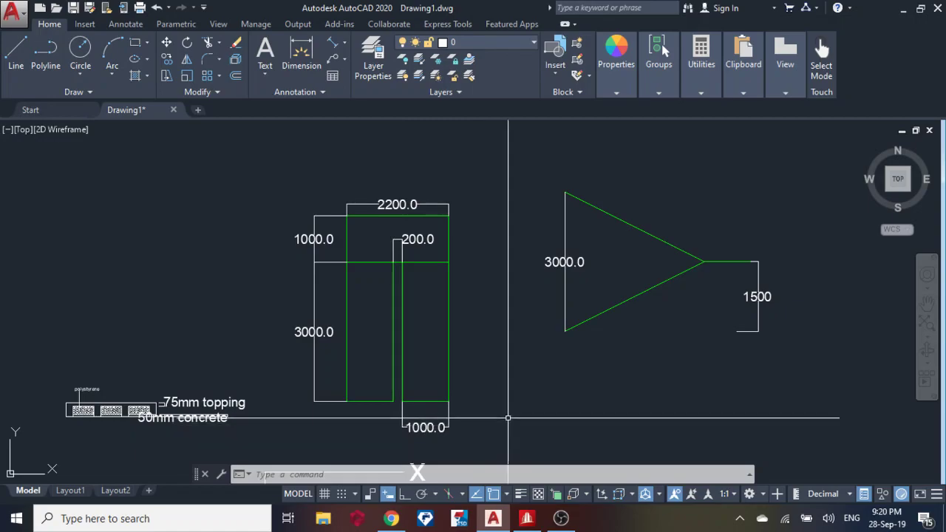
left_click(526, 518)
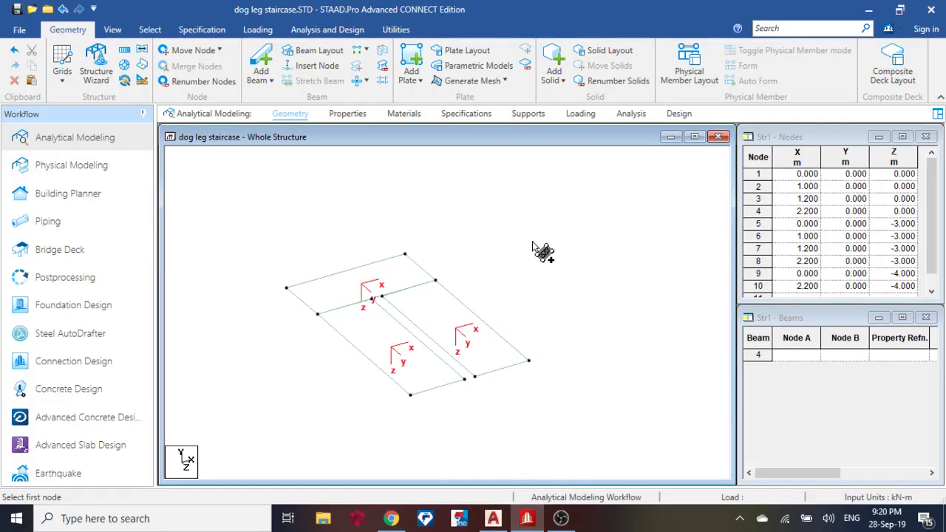
right_click(534, 246)
left_click(739, 230)
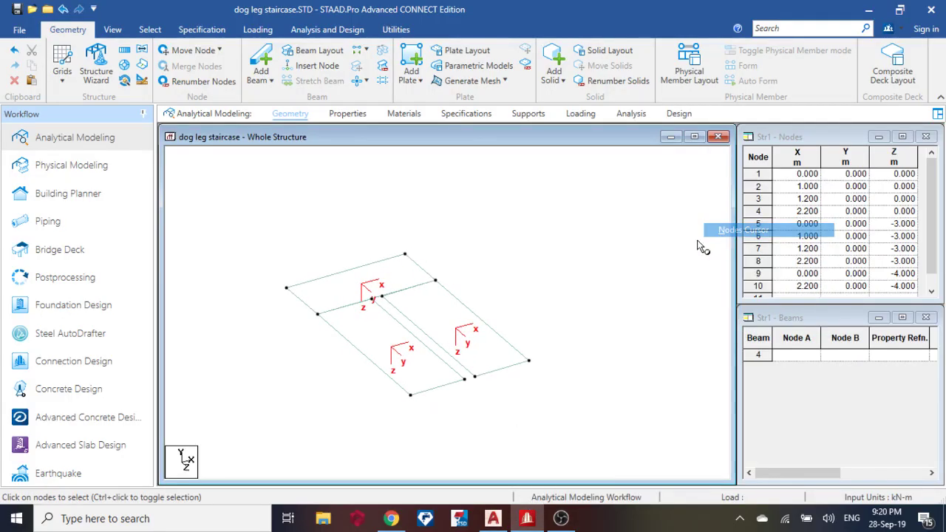
scroll(507, 374, "up", 3)
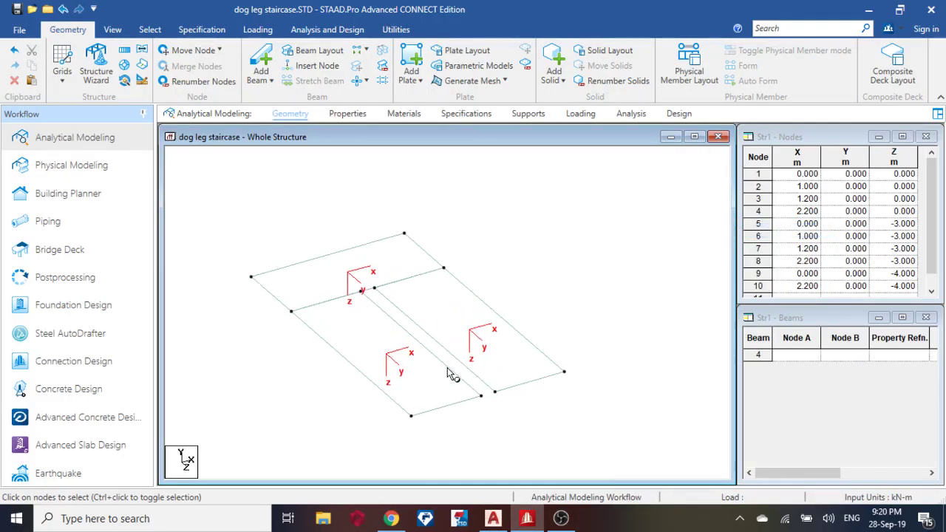
left_click(405, 227)
left_click(447, 263, "ctrl")
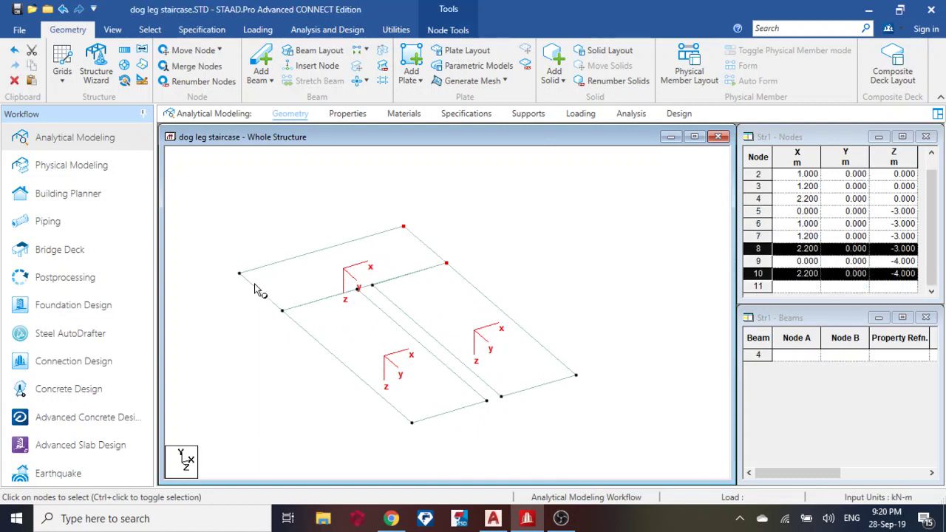
left_click(281, 312, "ctrl")
left_click(240, 275, "ctrl")
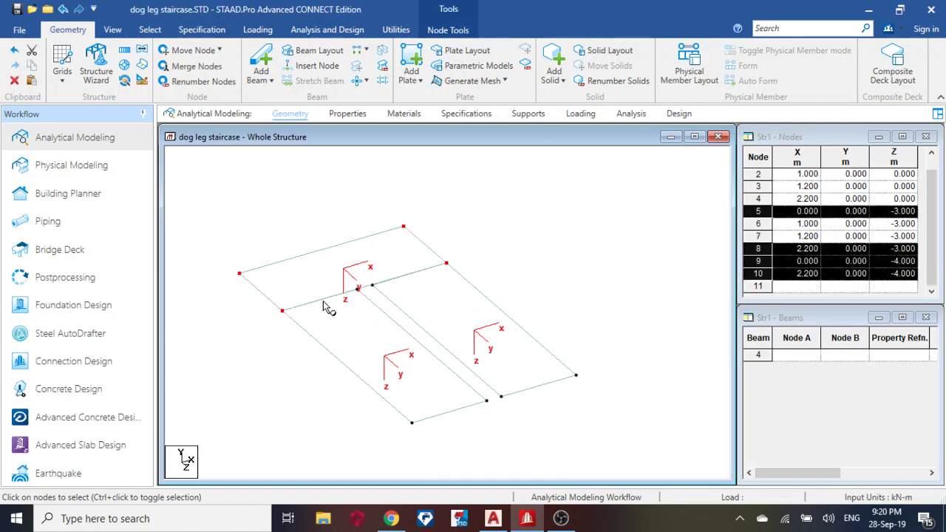
left_click(358, 288, "ctrl")
left_click(372, 286, "ctrl")
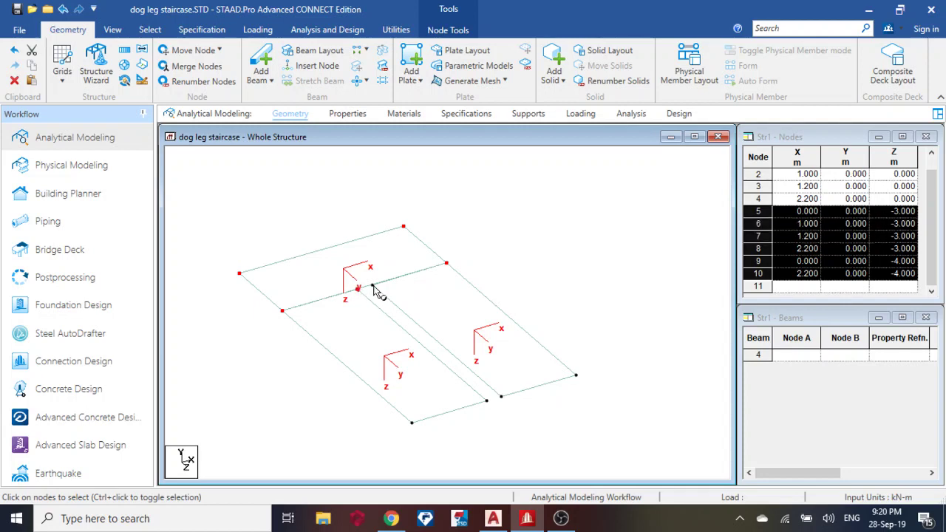
right_click(386, 201)
left_click(449, 275)
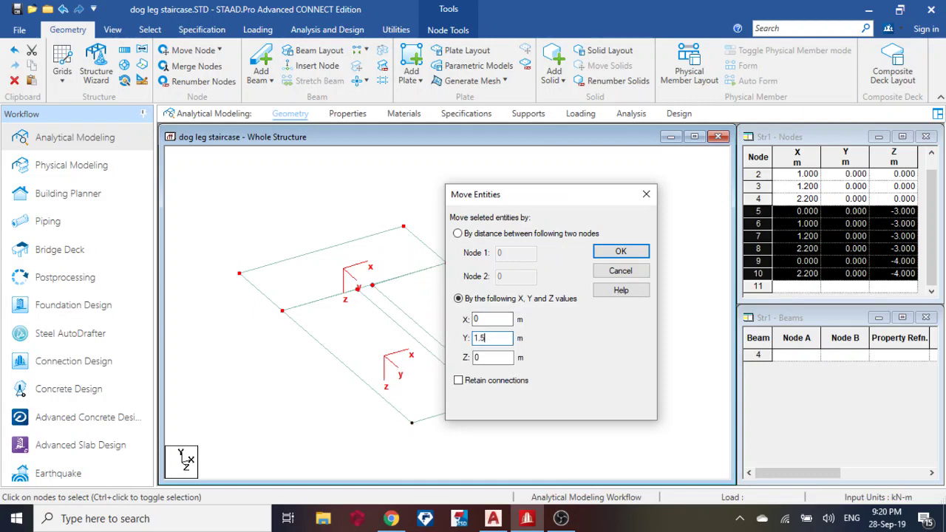
left_click(619, 252)
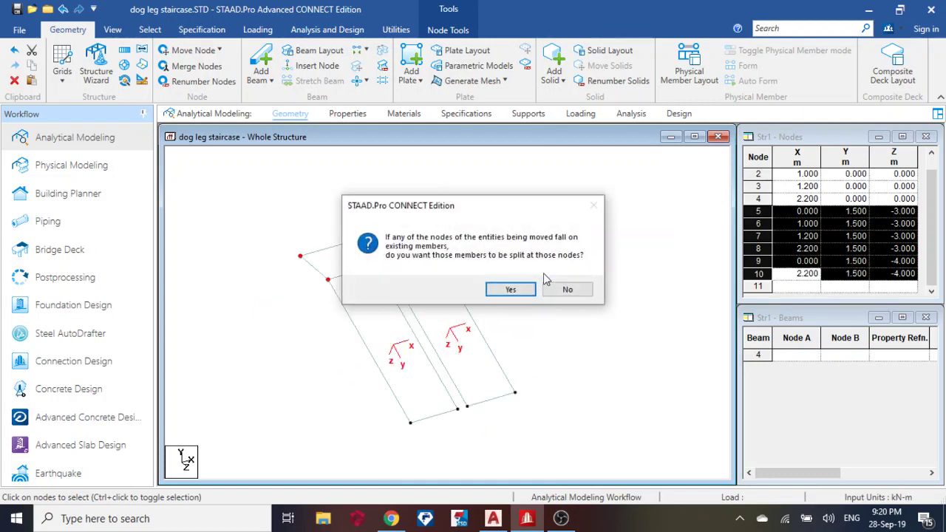
left_click(511, 289)
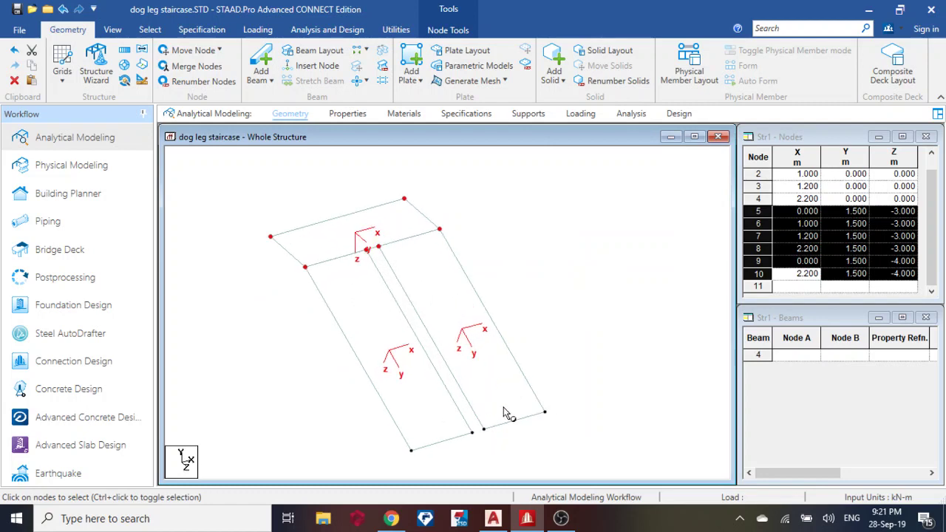
Step: Check the total rise in AutoCAD, then in STAAD.Pro move the Z = 0 nodes at X = 0 and 1 m by 3 m along Y
left_click(484, 430)
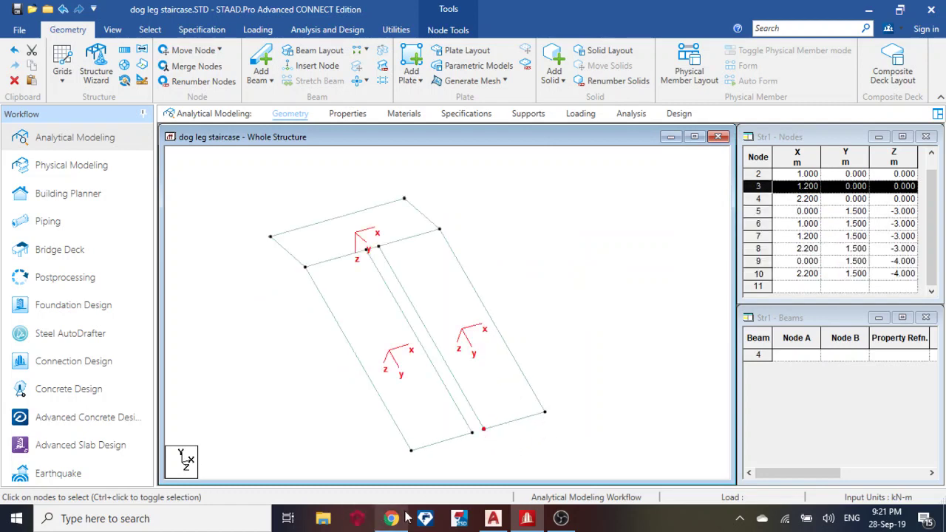
left_click(493, 518)
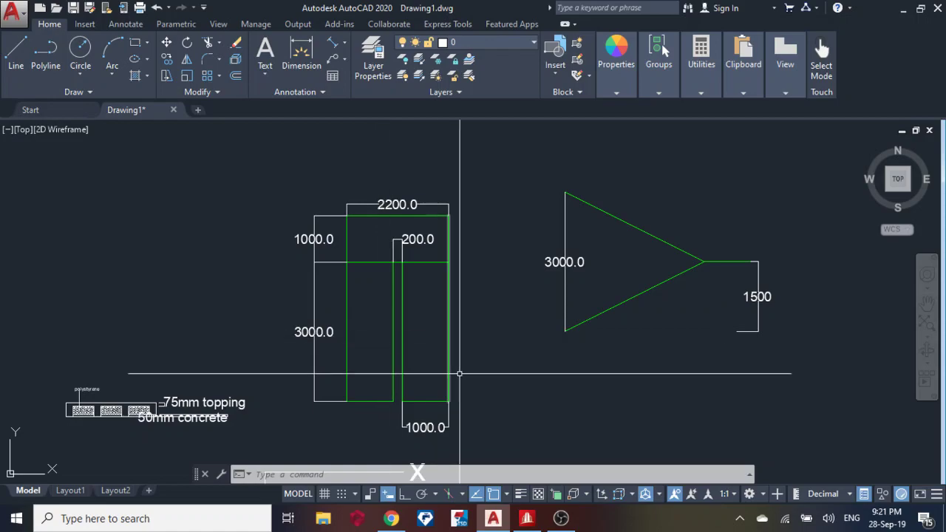
left_click(523, 511)
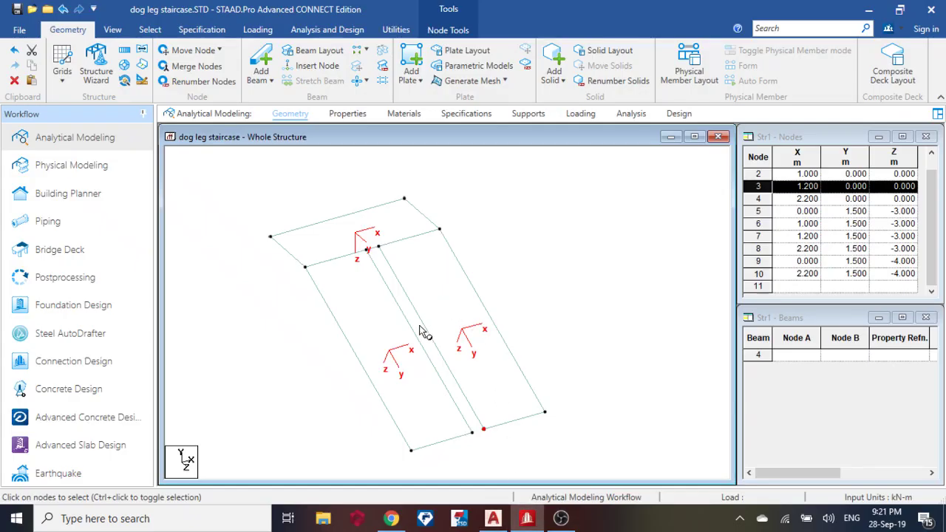
left_click(411, 452)
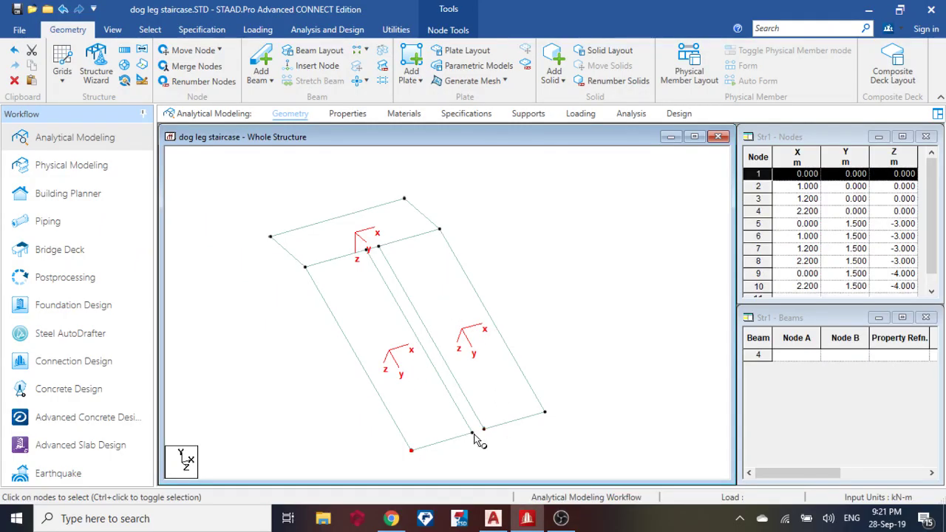
left_click(473, 434, "ctrl")
right_click(473, 434)
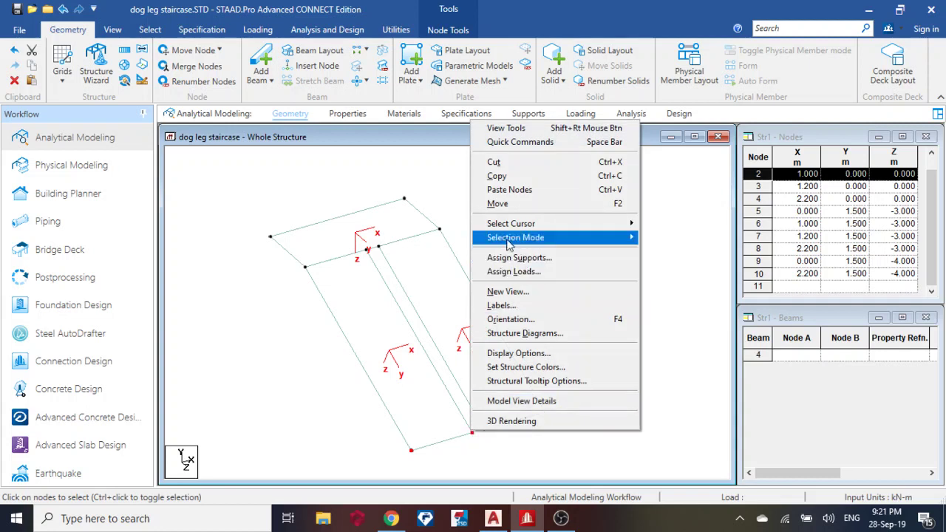
left_click(503, 203)
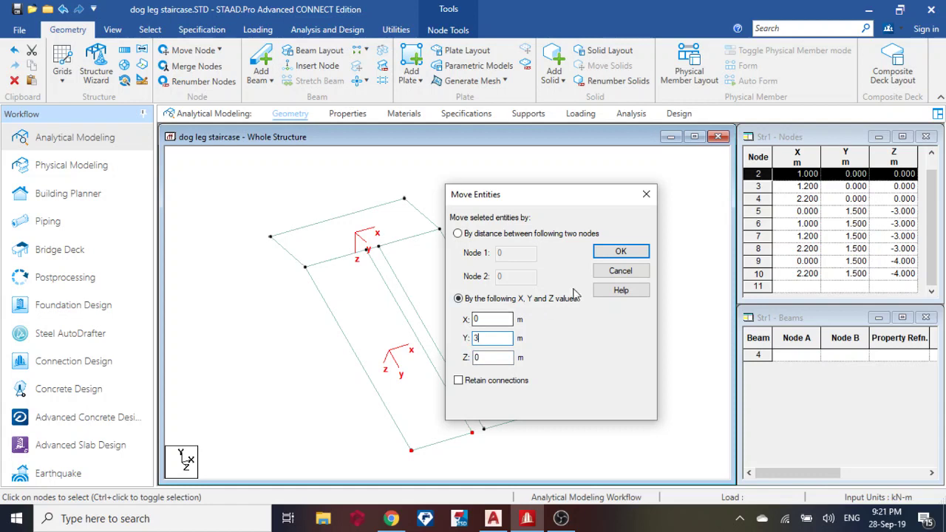
left_click(624, 252)
left_click(495, 293)
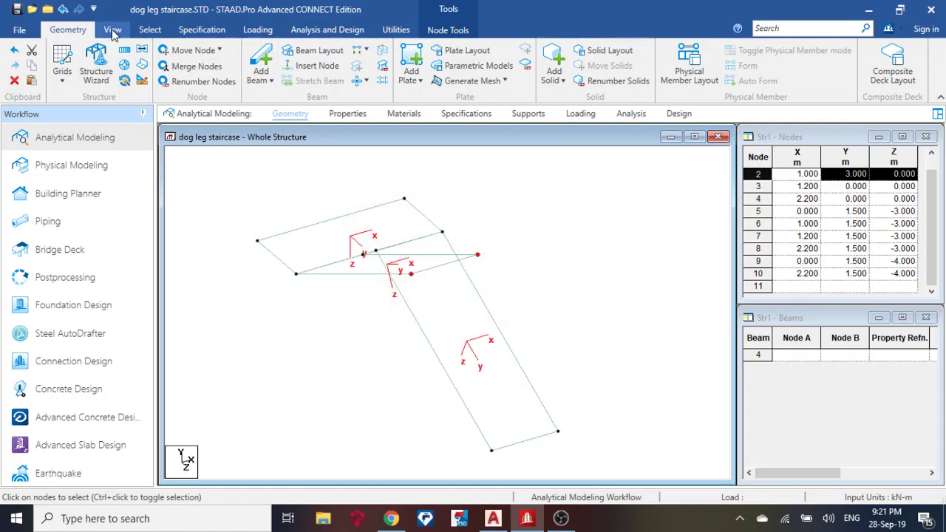
left_click(241, 169)
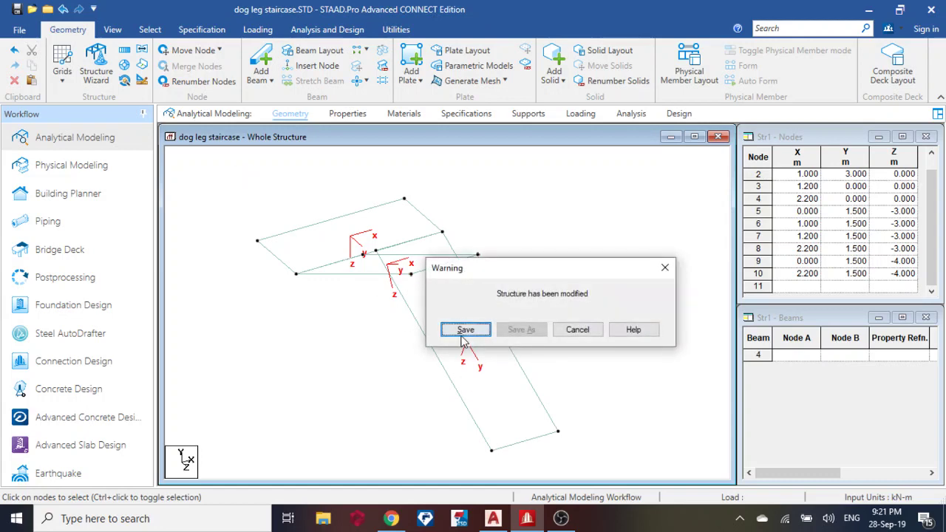
Step: Save the modified structure and show the staircase in side elevation
left_click(464, 334)
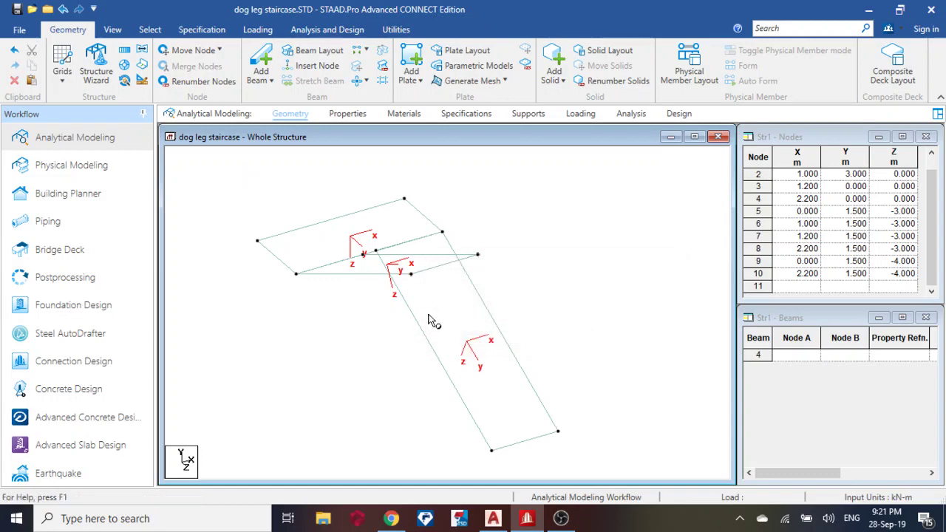
left_click(113, 30)
left_click(327, 65)
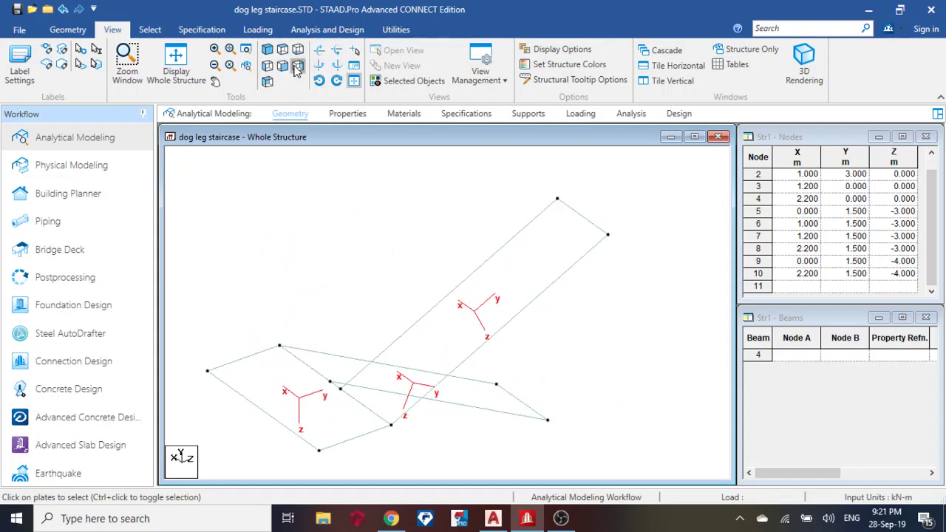
left_click(296, 66)
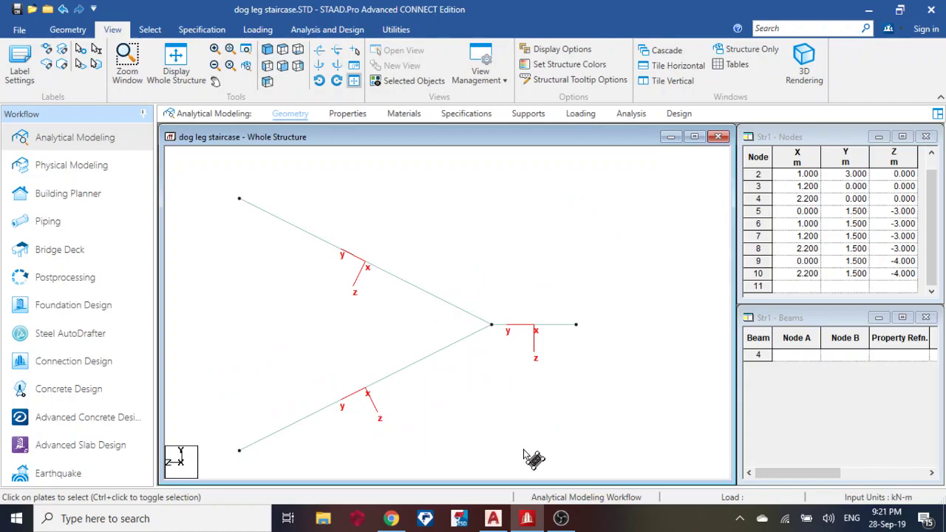
Step: Switch to AutoCAD and add an aligned dimension along the sloping upper flight of the staircase section
left_click(494, 518)
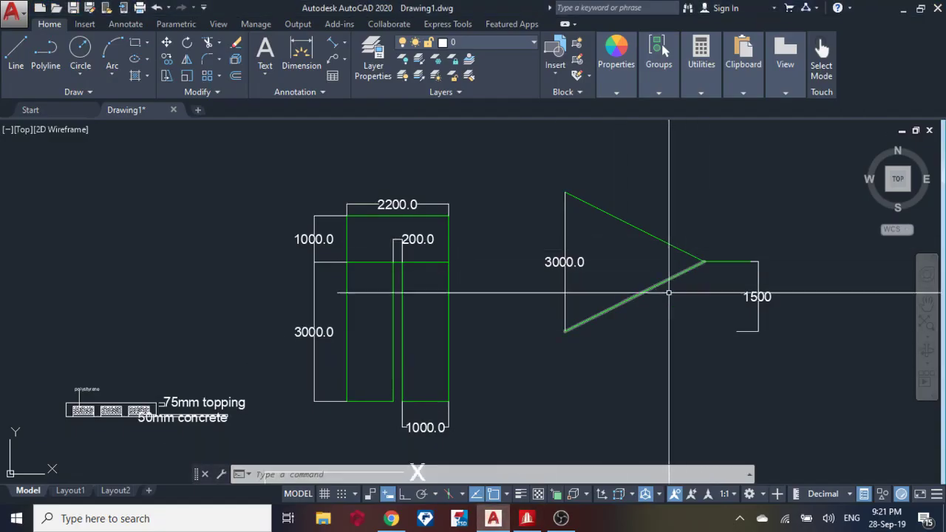
left_click(335, 46)
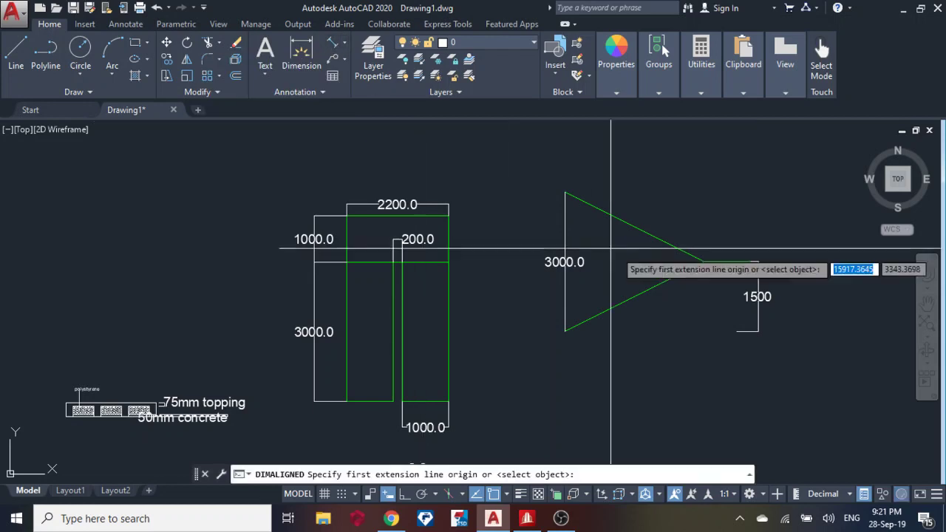
left_click(564, 192)
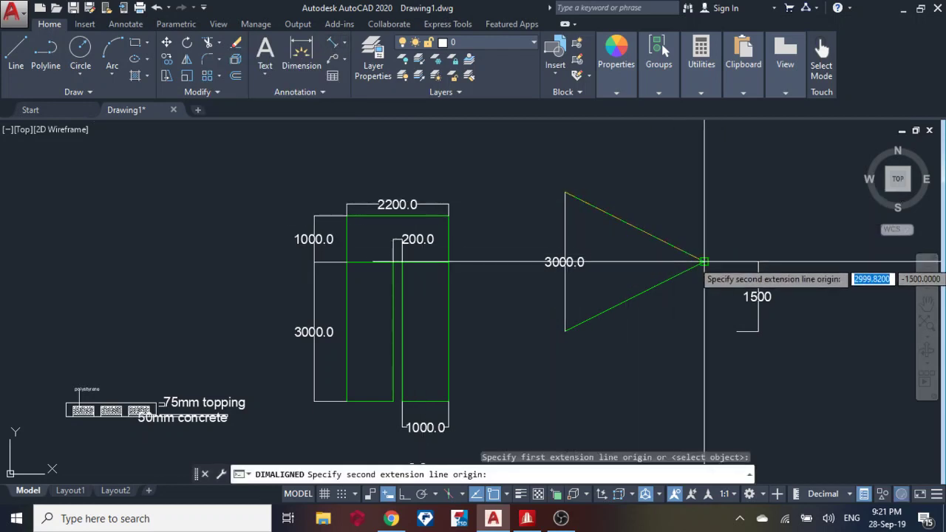
left_click(703, 262)
scroll(656, 207, "up", 3)
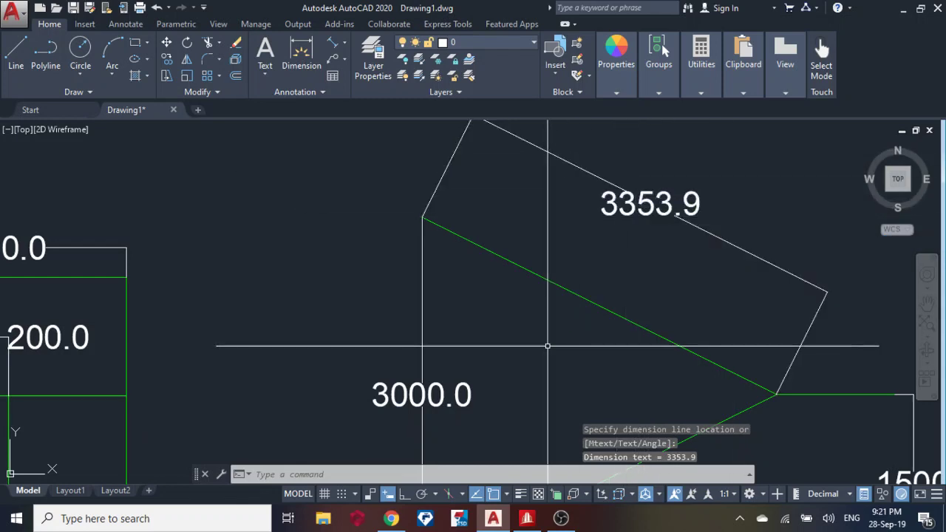
Step: Switch to STAAD.Pro, measure the upper flight's sloping length with Node to Node Distance, and remove the distance display
left_click(527, 519)
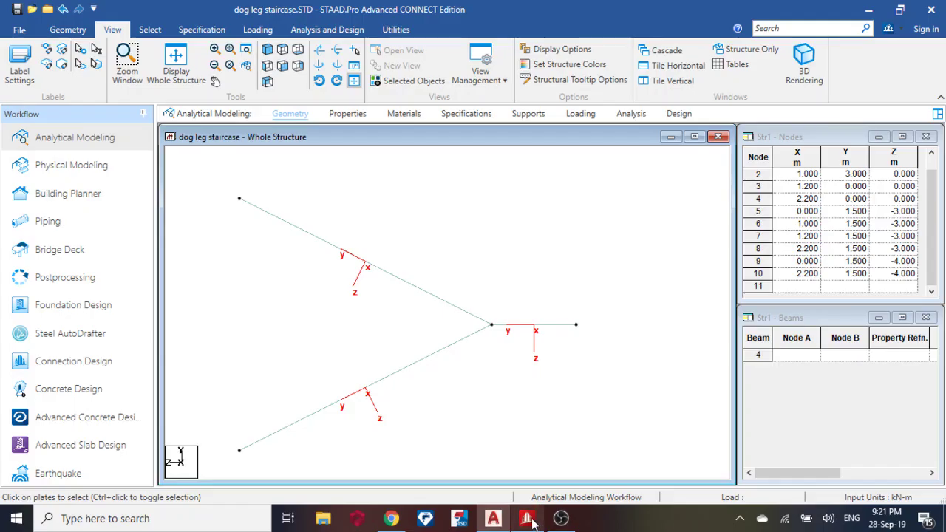
right_click(425, 200)
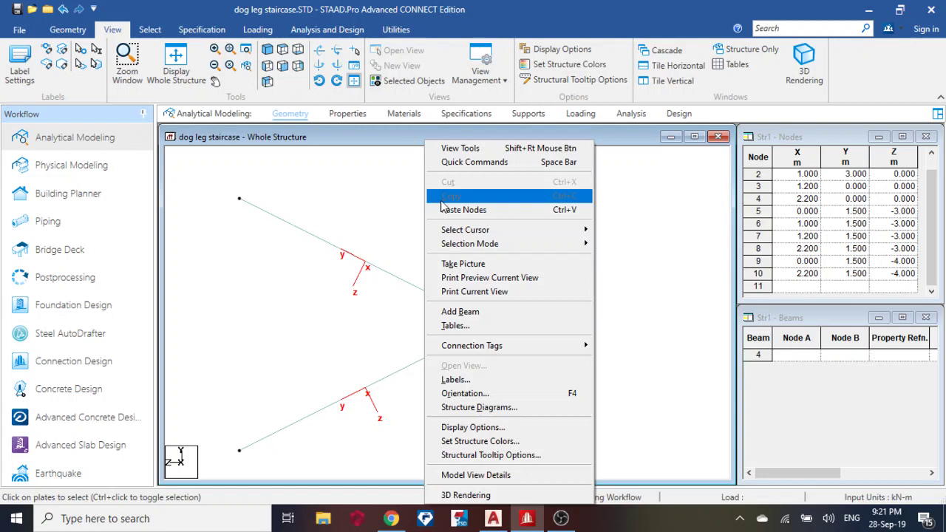
left_click(405, 249)
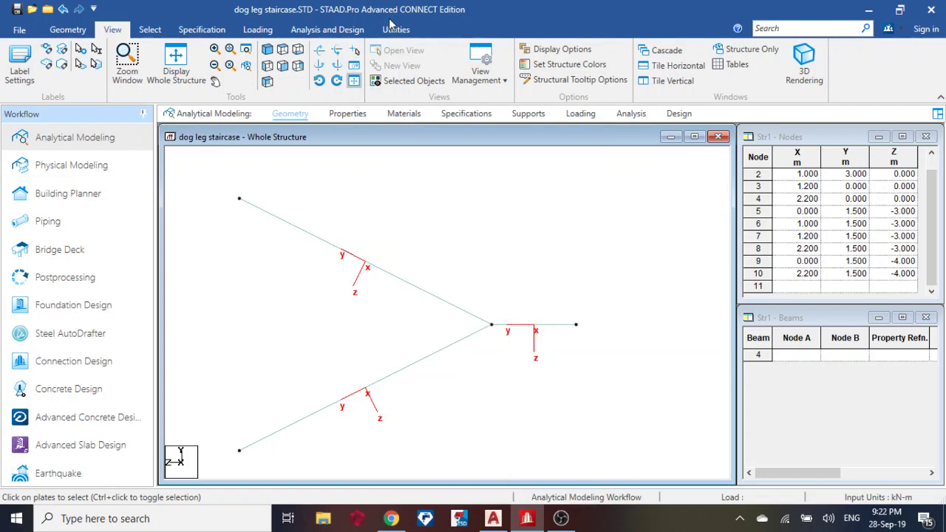
left_click(392, 28)
left_click(52, 66)
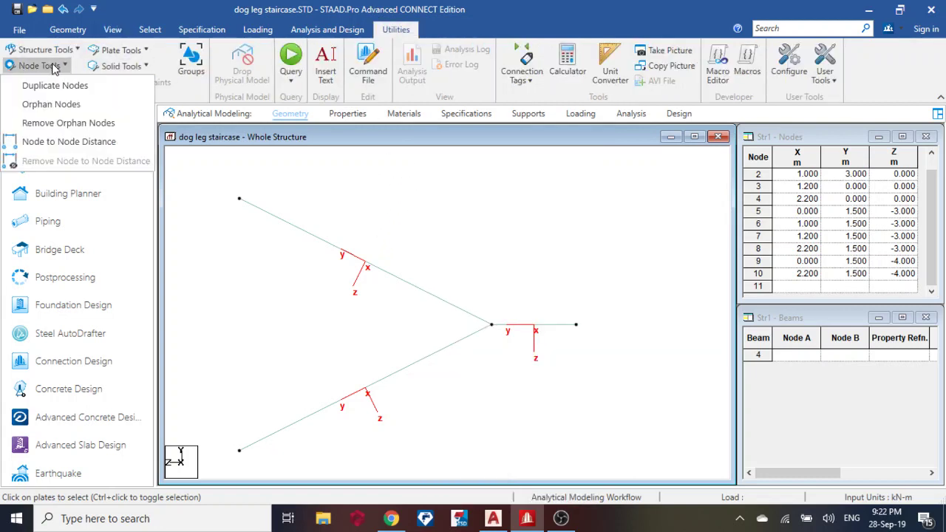
left_click(77, 141)
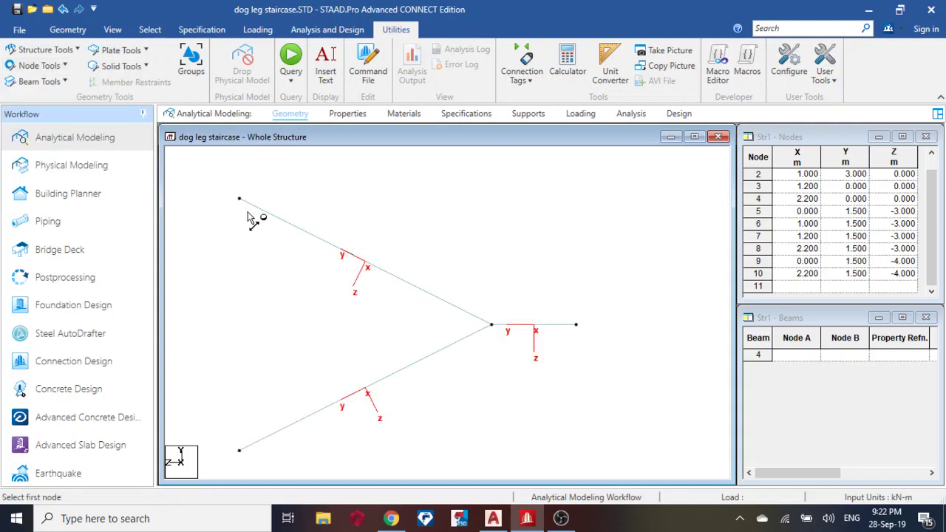
left_click(492, 326)
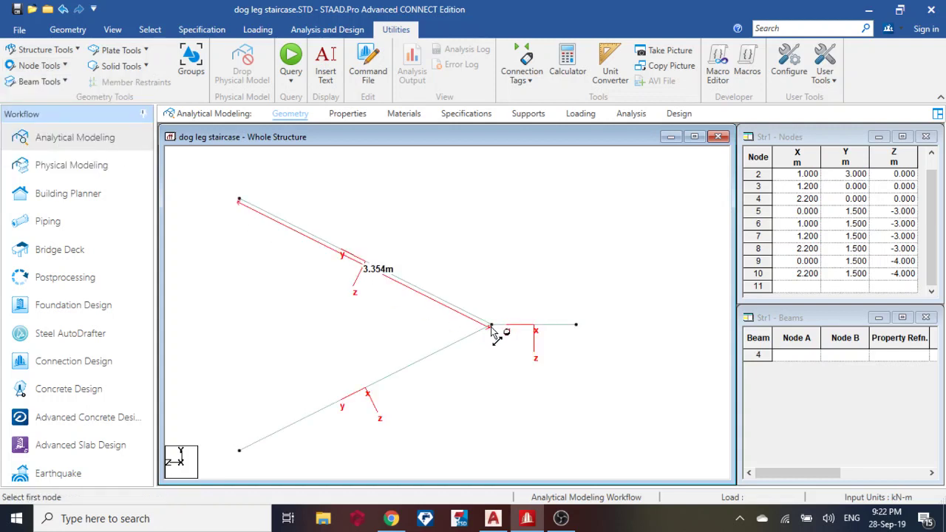
scroll(369, 278, "up", 2)
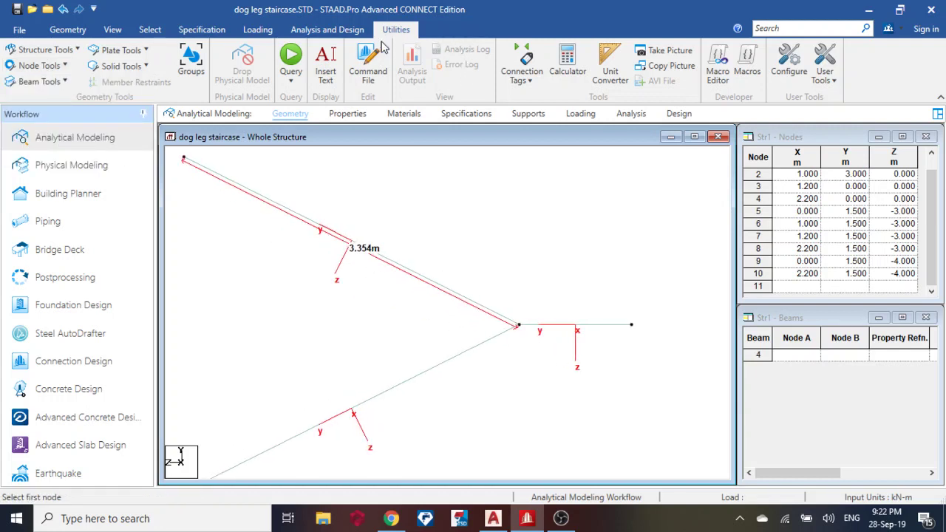
left_click(50, 68)
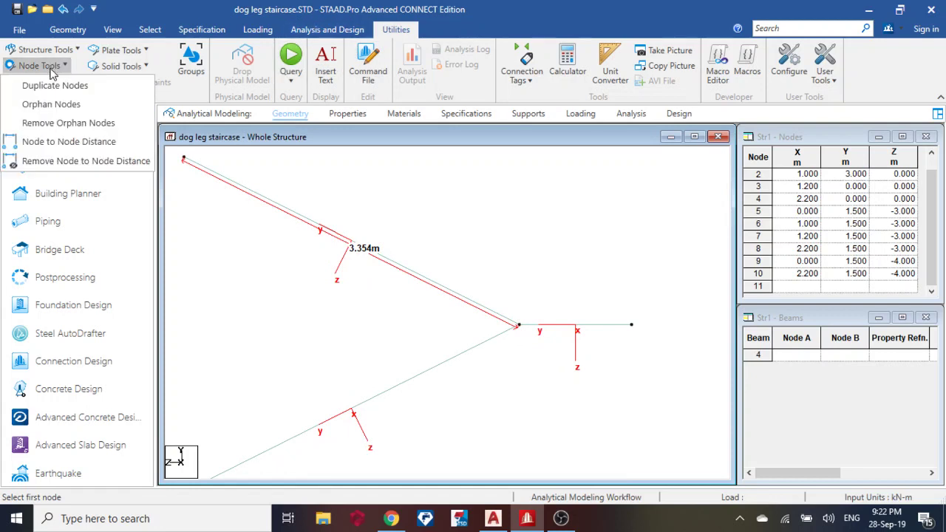
left_click(32, 160)
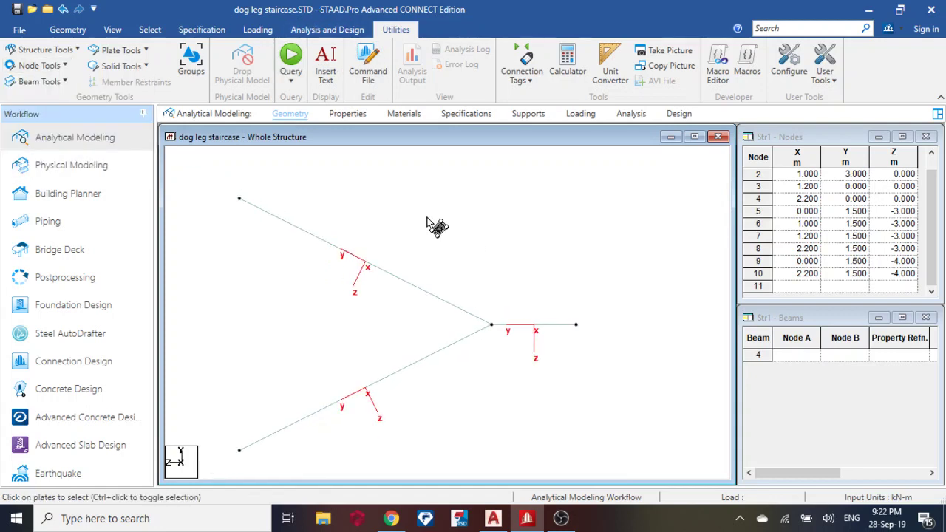
Step: Save the model even without detected changes and return to the isometric view
key("ctrl+s")
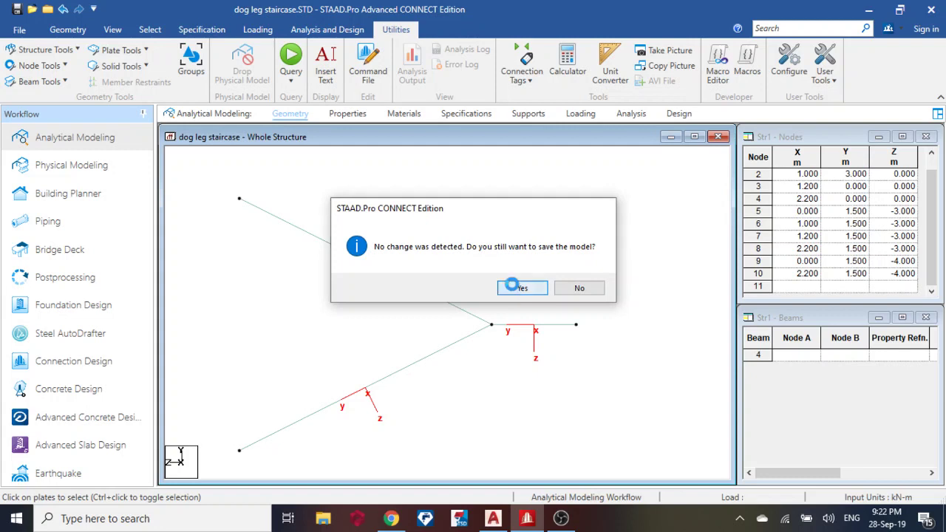
left_click(513, 287)
left_click(112, 30)
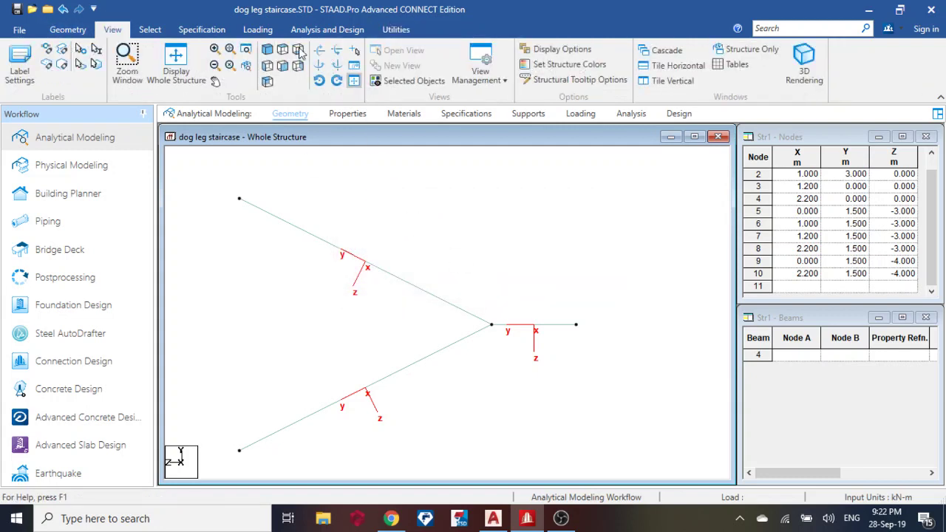
left_click(268, 50)
left_click_drag(450, 249, 428, 275)
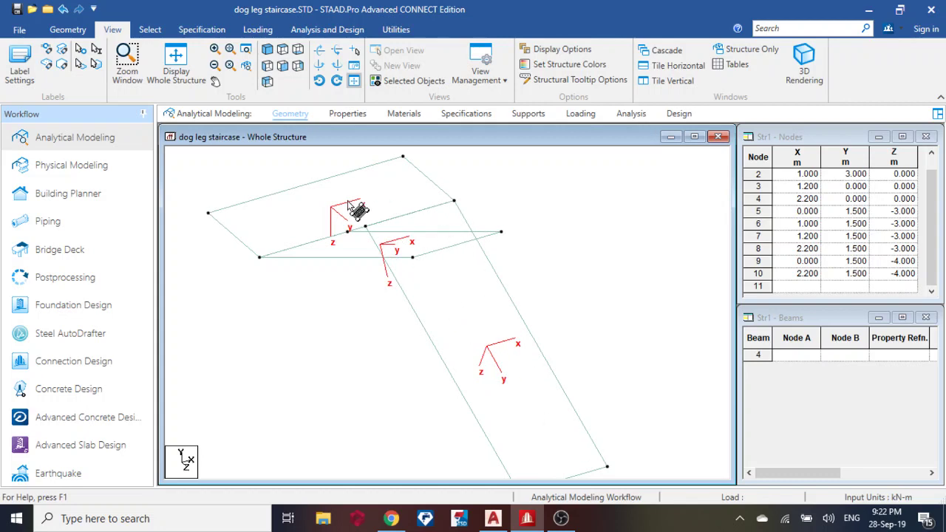
Step: Define a concrete plate thickness property of 0.15 m at all four nodes
left_click(347, 114)
left_click(821, 377)
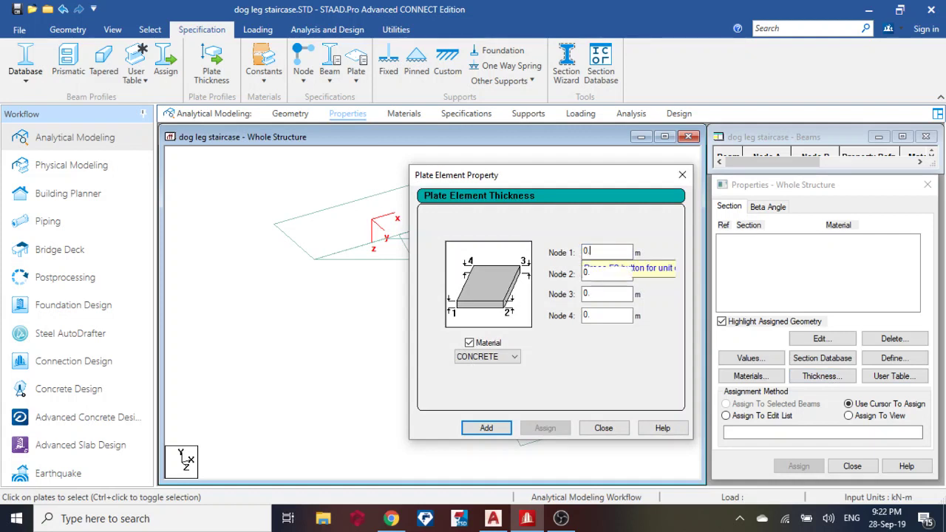
left_click(487, 428)
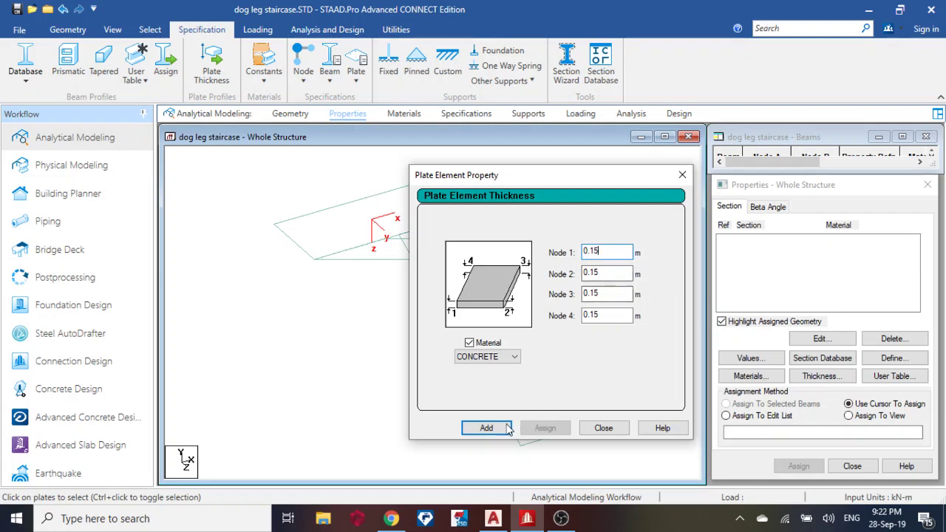
left_click(617, 428)
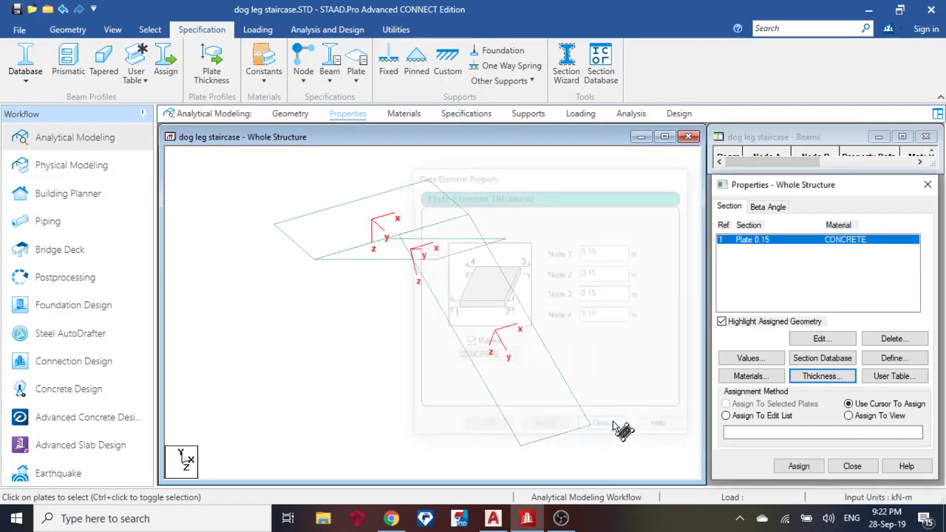
Step: Assign the 0.15 m plate thickness to all plates in the view and save the modified structure
left_click(869, 419)
left_click(798, 464)
left_click(839, 363)
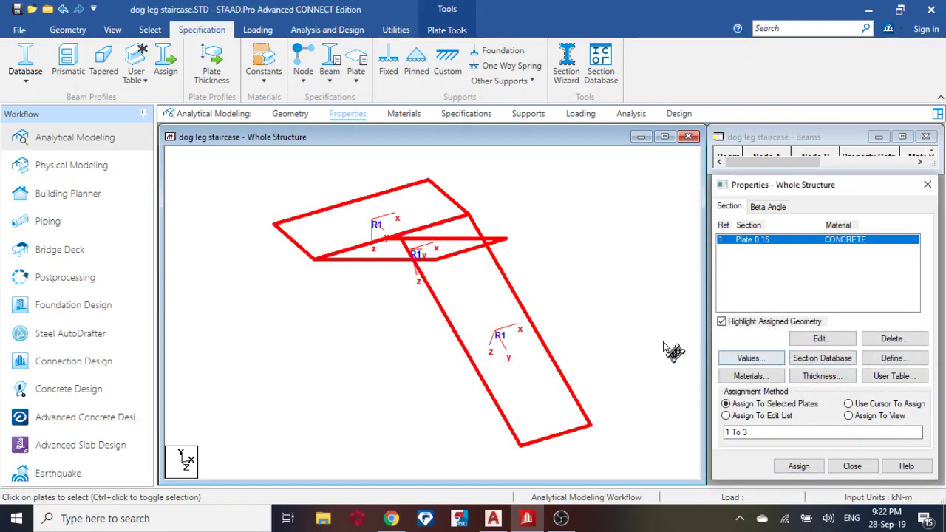
left_click(673, 352)
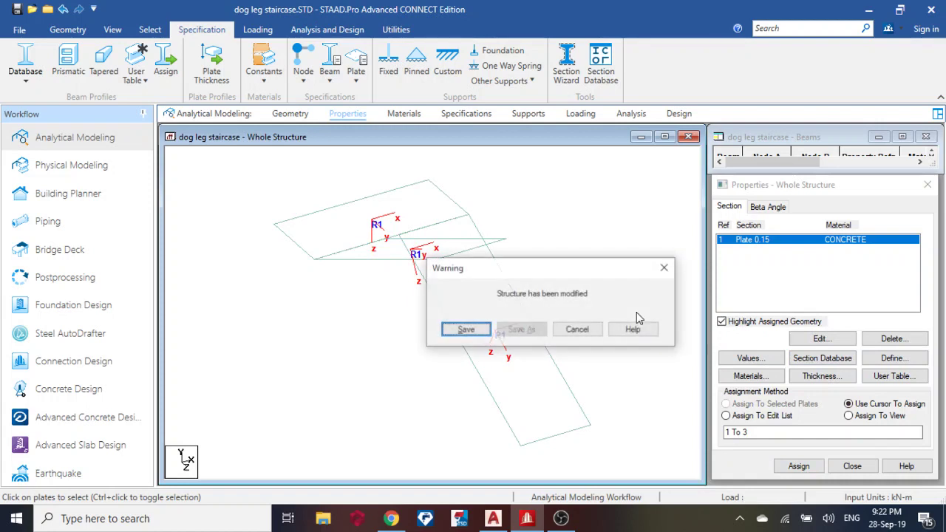
left_click(460, 329)
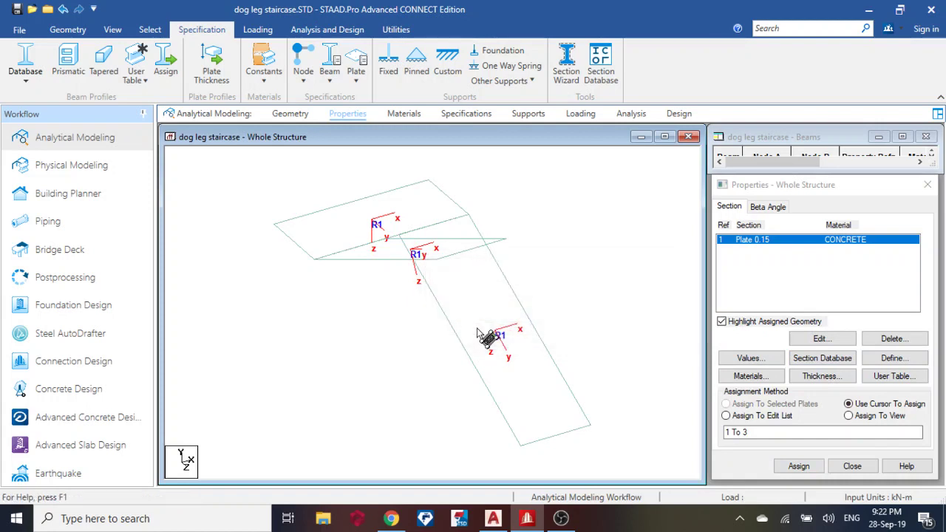
Step: Inspect the staircase in a 3D rendered view and close the rendering
left_click(112, 29)
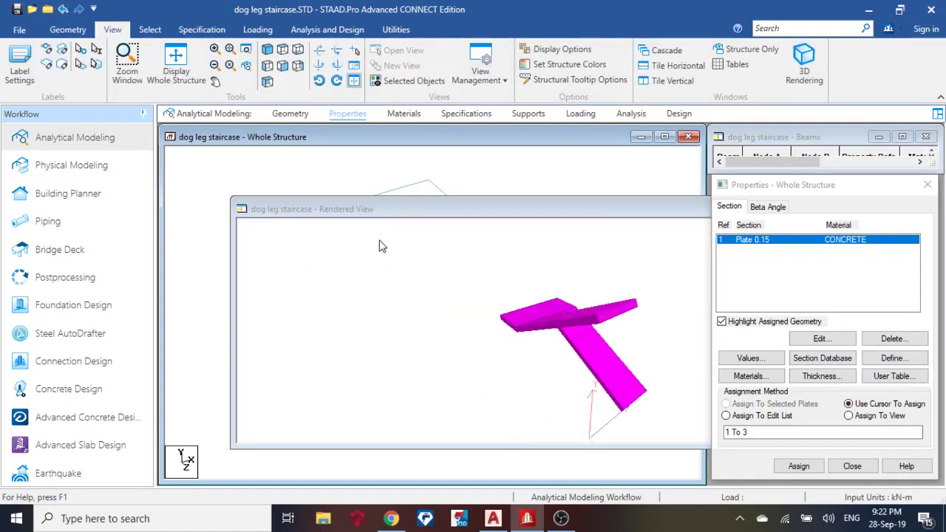
scroll(528, 300, "up", 3)
scroll(528, 293, "up", 3)
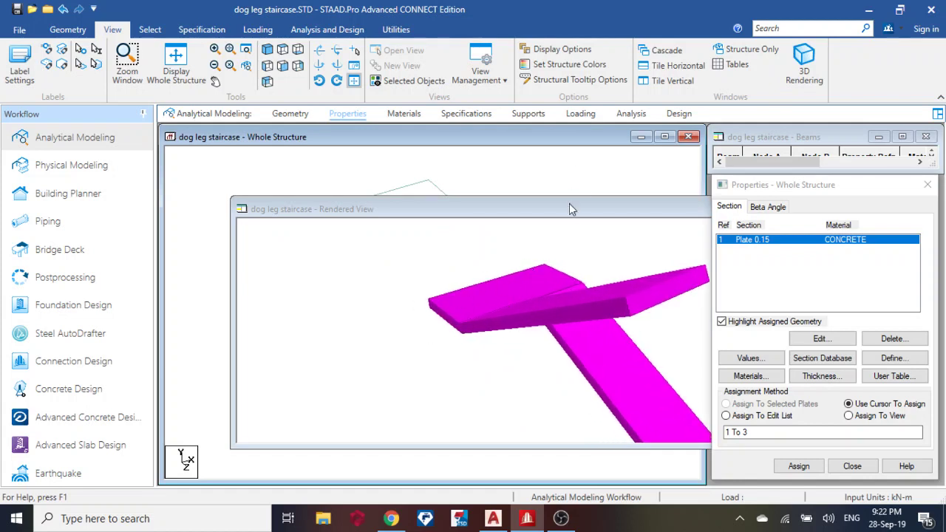
left_click_drag(569, 209, 589, 175)
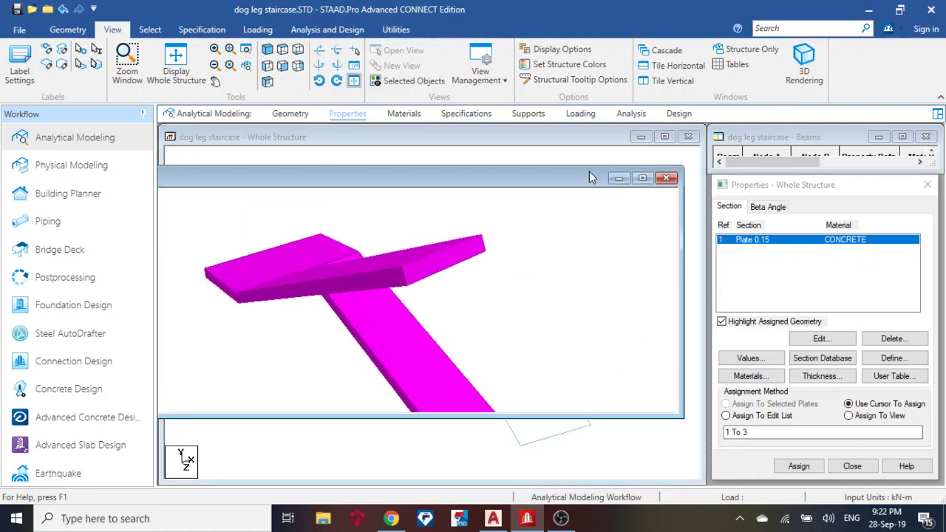
left_click(666, 179)
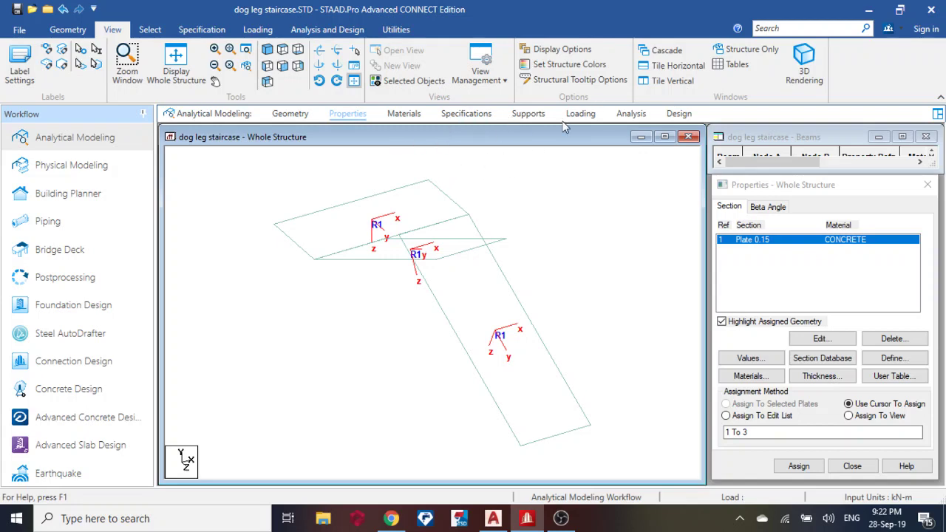
Step: Add primary load case 1 with loading type Dead and the title "dead load"
left_click(584, 113)
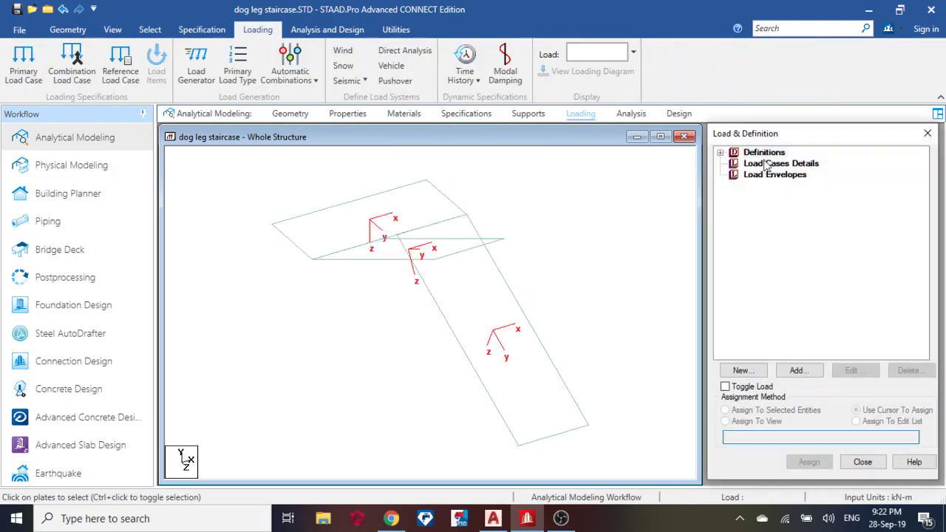
left_click(771, 164)
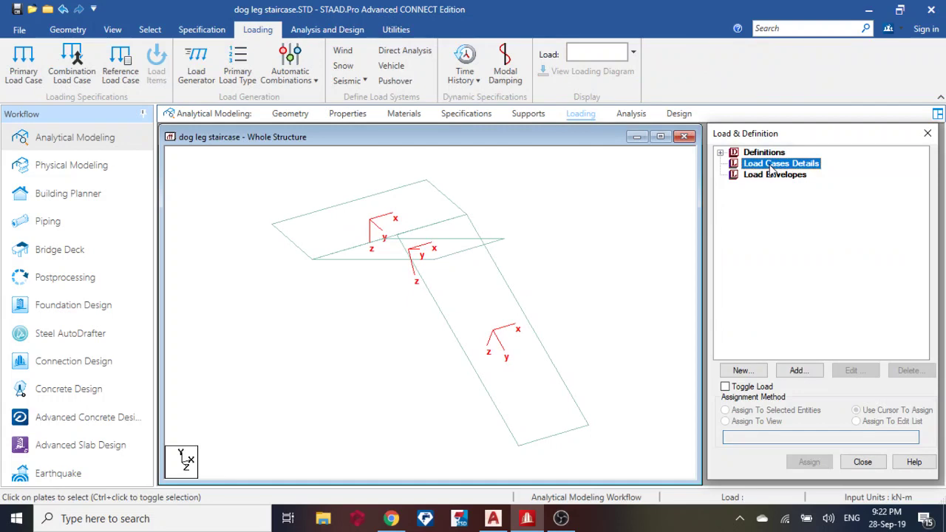
left_click(797, 371)
left_click(632, 217)
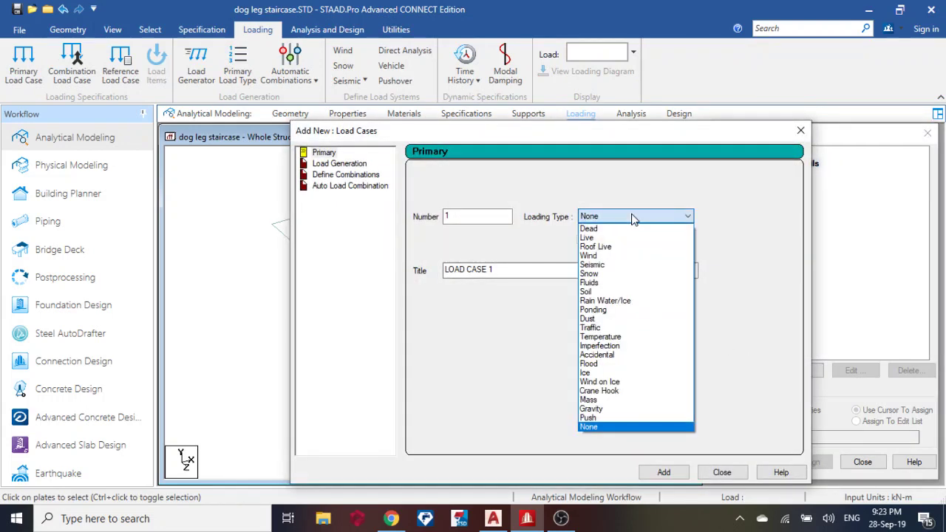
left_click(592, 229)
left_click_drag(560, 268, 422, 266)
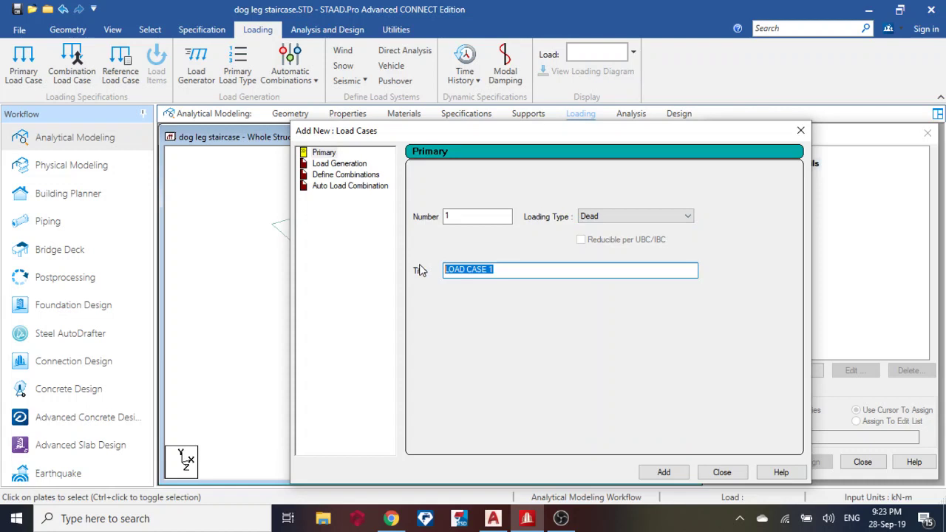
type("dead load")
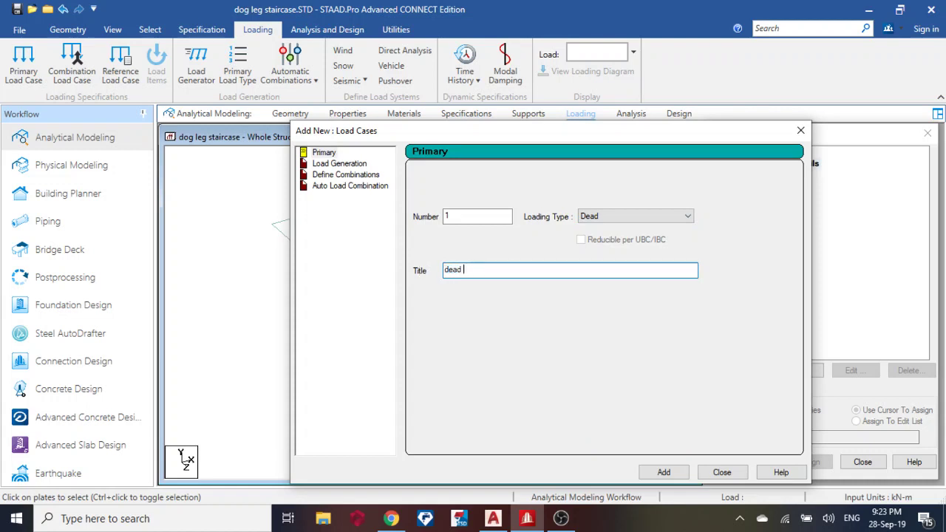
left_click(671, 473)
Step: Add primary load case 2 with loading type Live and the title "live load"
left_click(629, 222)
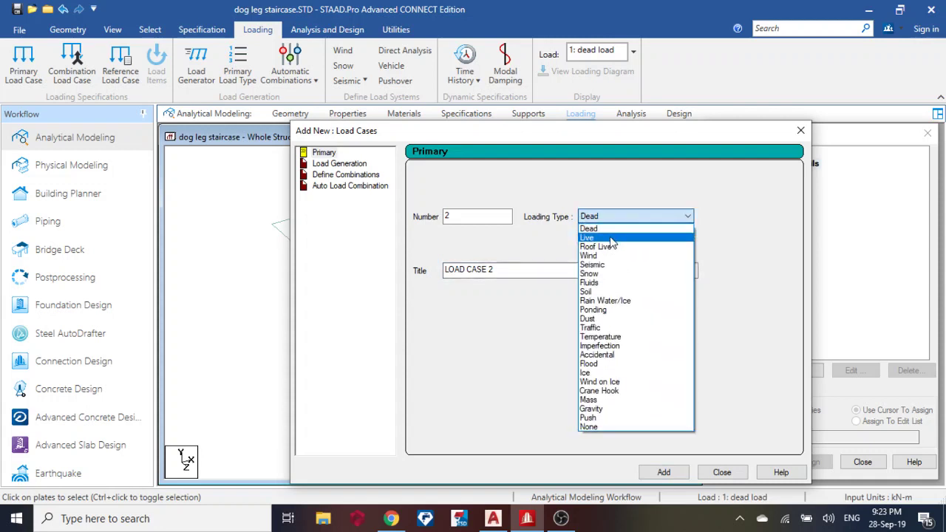
left_click(611, 238)
left_click_drag(591, 271, 445, 270)
type("live load")
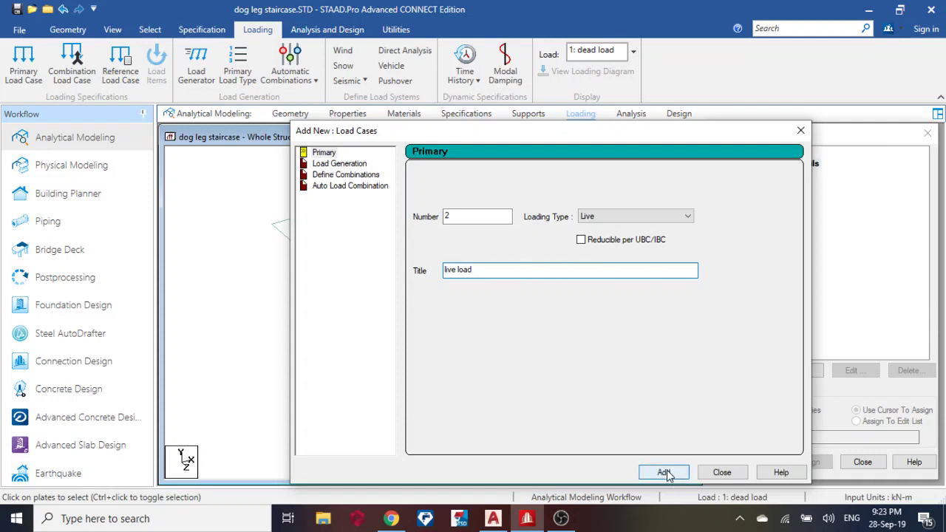
left_click(666, 473)
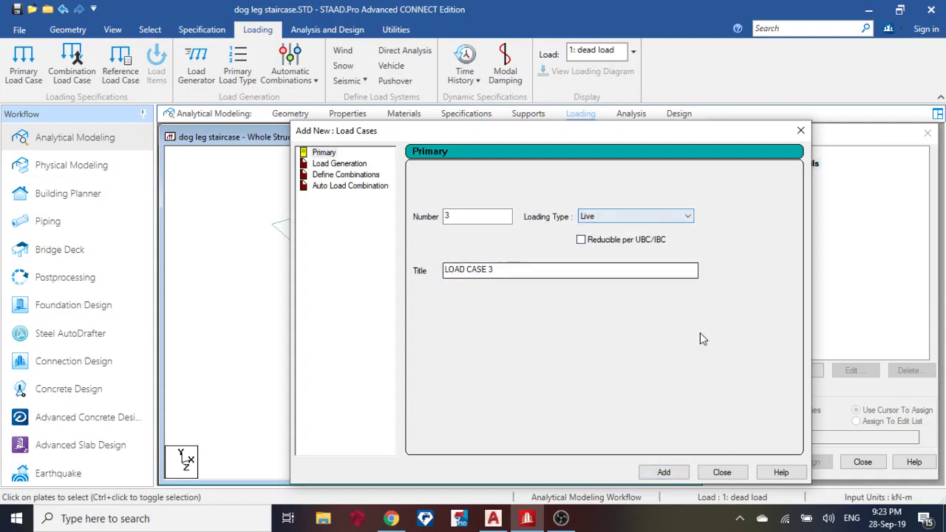
left_click(722, 472)
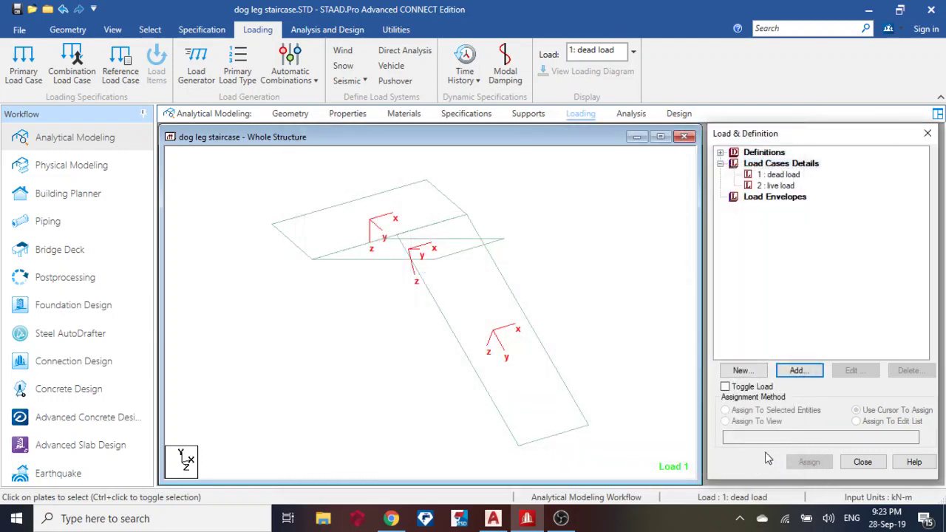
Step: Add a selfweight load in the Y direction with factor -1 to the dead load case
left_click(798, 371)
left_click(279, 80)
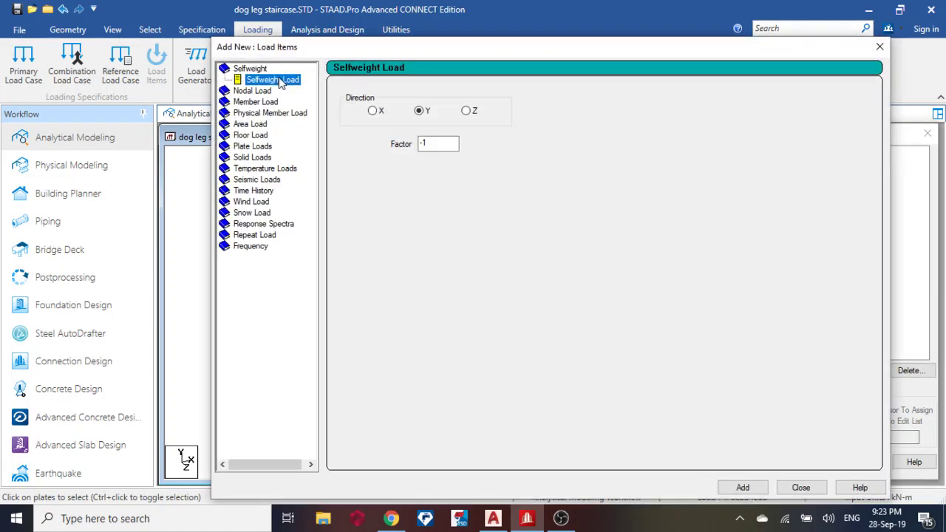
left_click(743, 488)
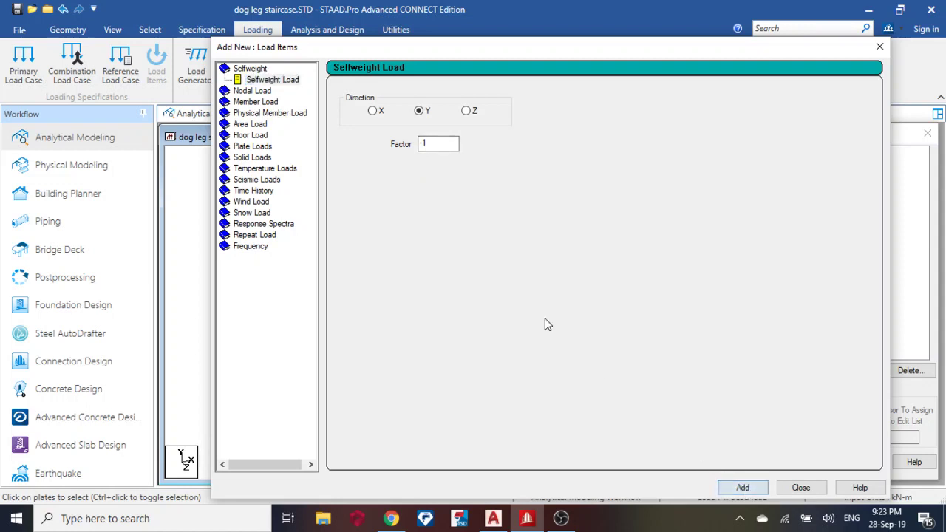
Step: Check the staircase section in the AutoCAD drawing, and add a full-plate pressure of -2.2 kN/m2 in direction GY to the dead load case
left_click(251, 147)
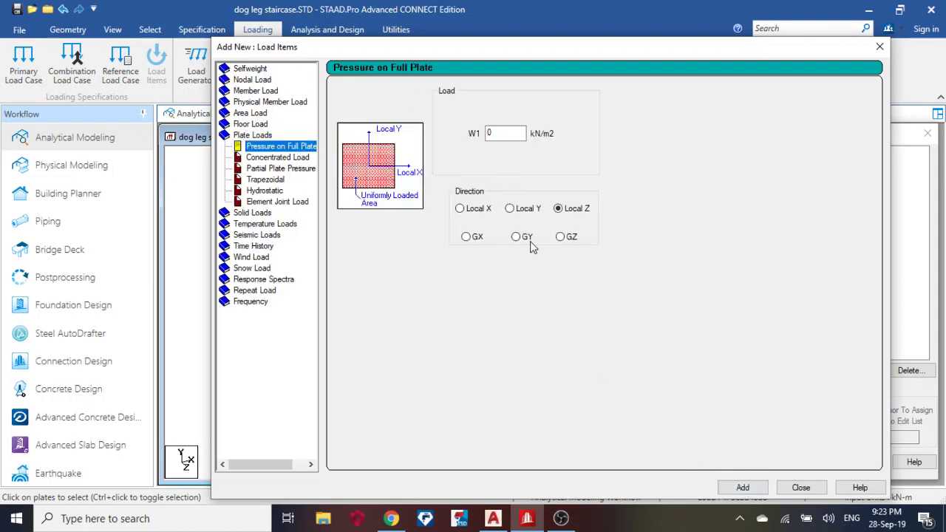
left_click(493, 518)
scroll(564, 262, "down", 4)
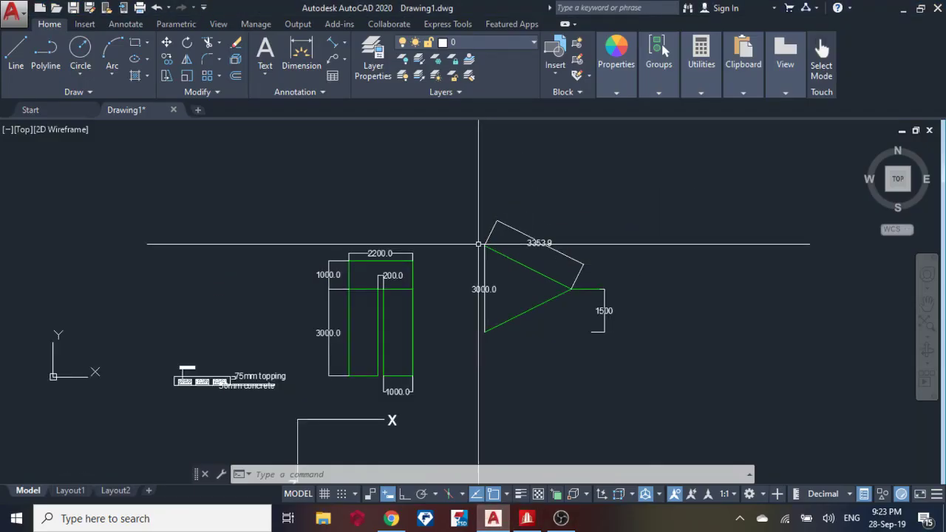
scroll(576, 262, "up", 4)
middle_click_drag(575, 262, 459, 244)
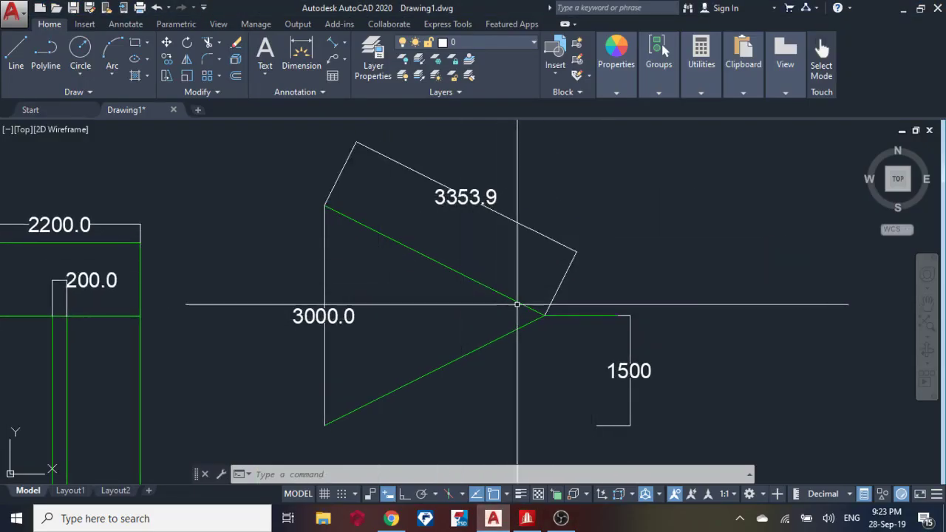
mouse_move(534, 518)
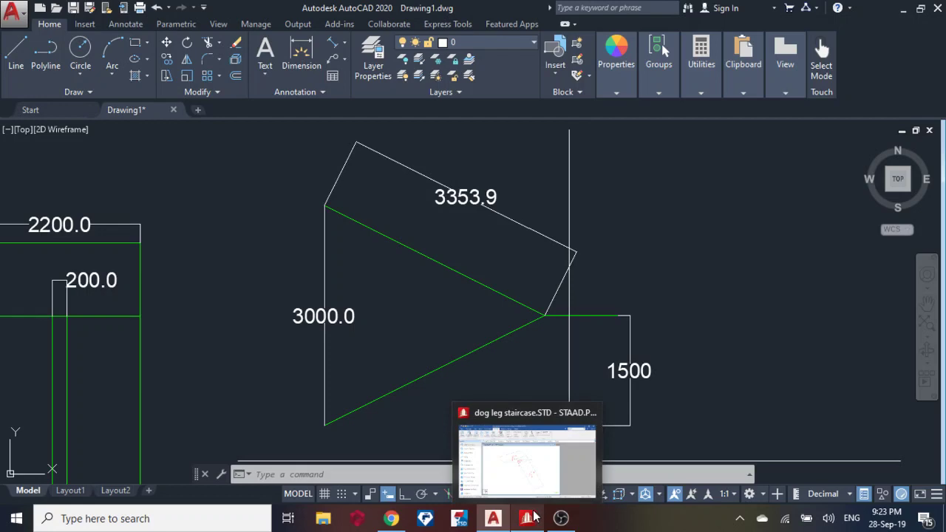
left_click(521, 466)
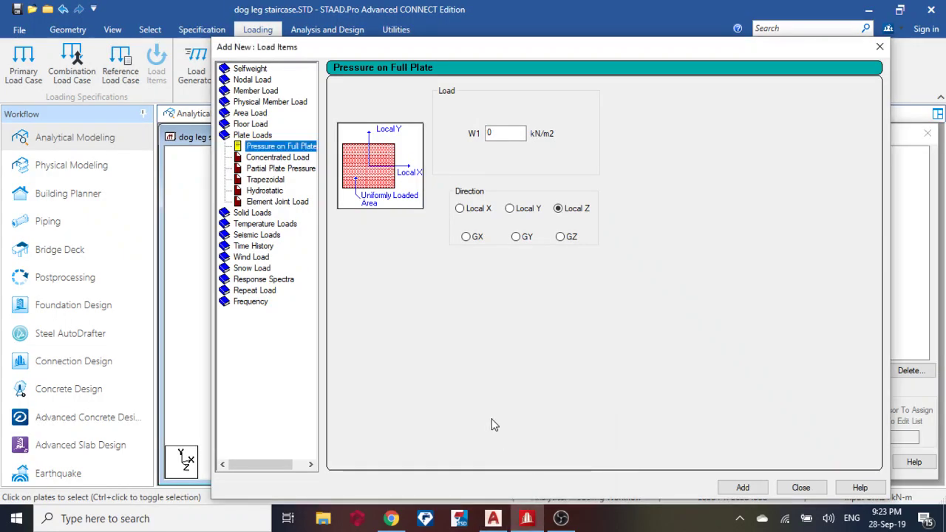
double_click(503, 133)
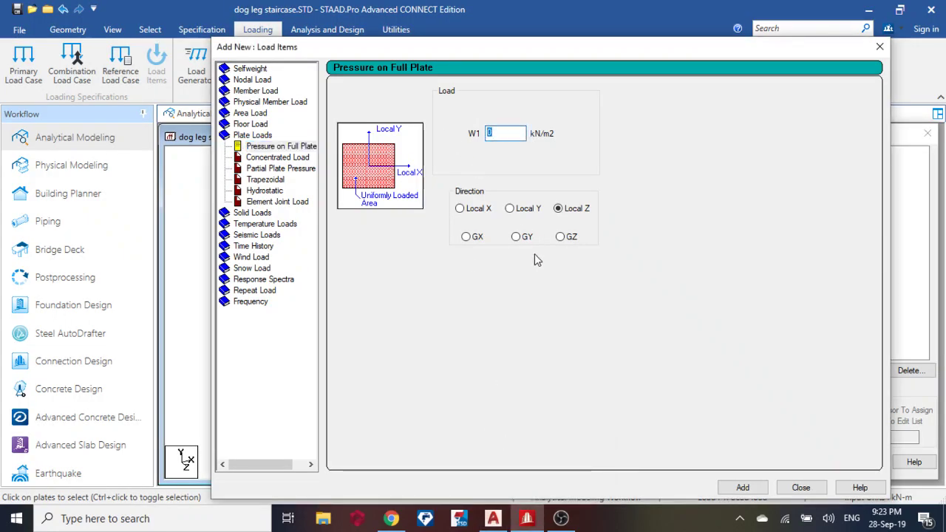
left_click(518, 238)
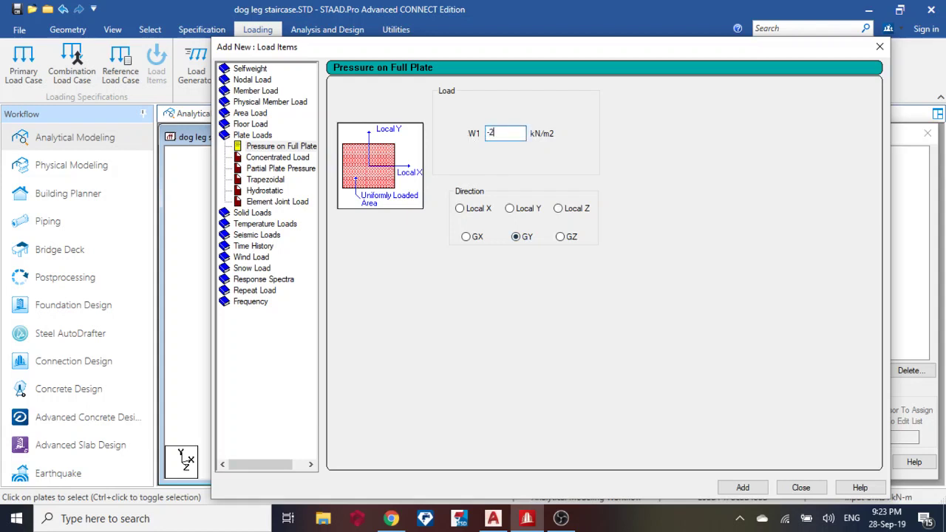
left_click(743, 489)
left_click(801, 488)
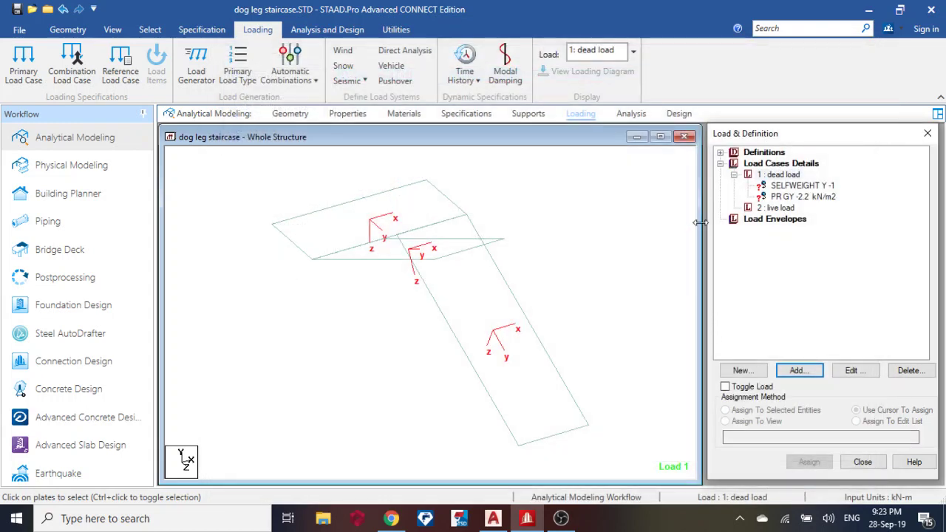
Step: Assign the dead load case's selfweight to all plates in the view
left_click(788, 188)
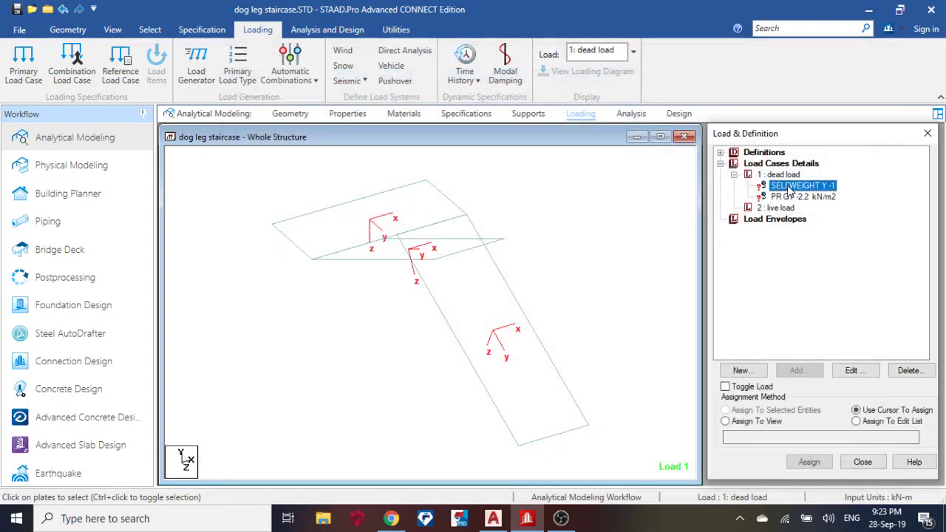
left_click(776, 422)
left_click(809, 462)
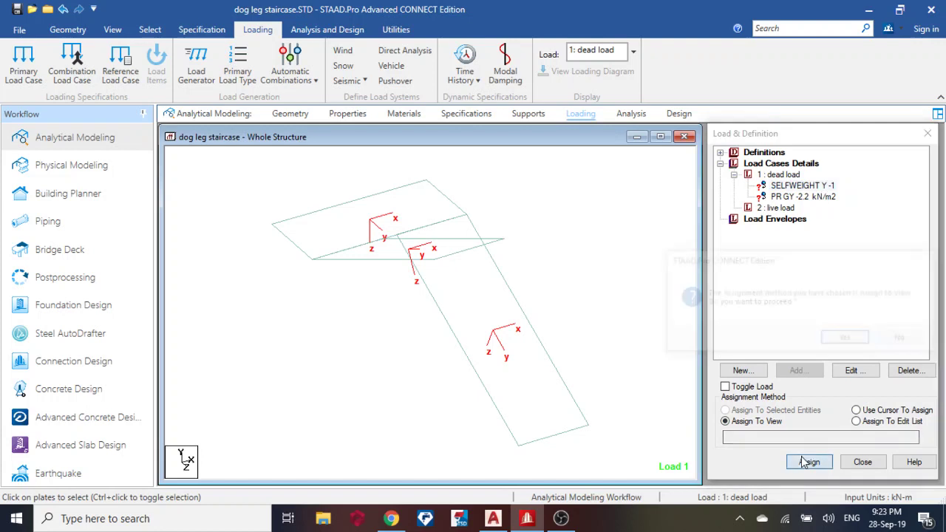
left_click(782, 338)
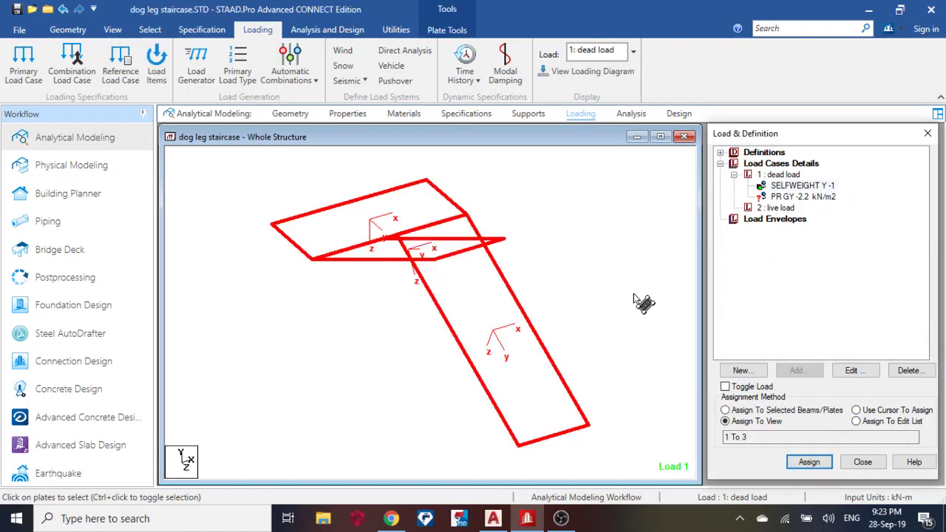
Step: Assign the -2.2 kN/m2 GY pressure to all plates in the view and inspect the applied load on the staircase
left_click(777, 198)
left_click(757, 423)
left_click(808, 462)
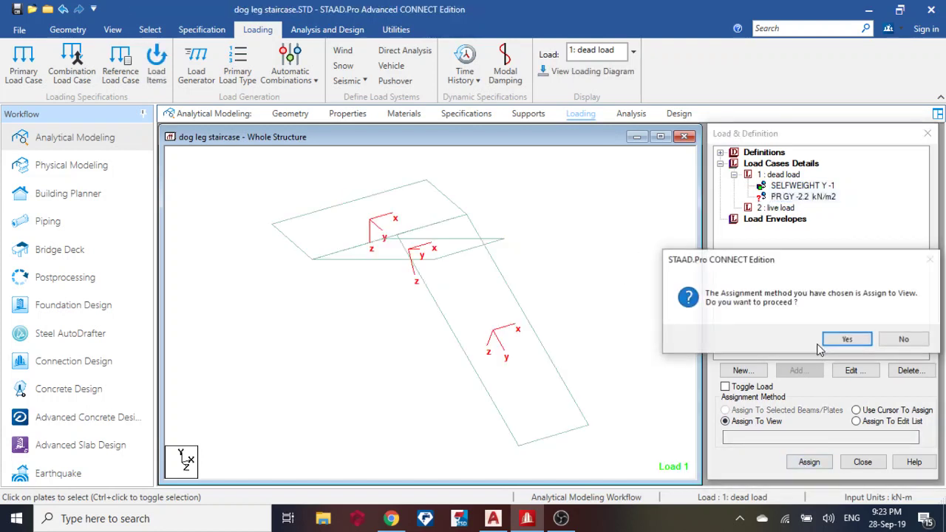
left_click(784, 338)
scroll(434, 243, "up", 4)
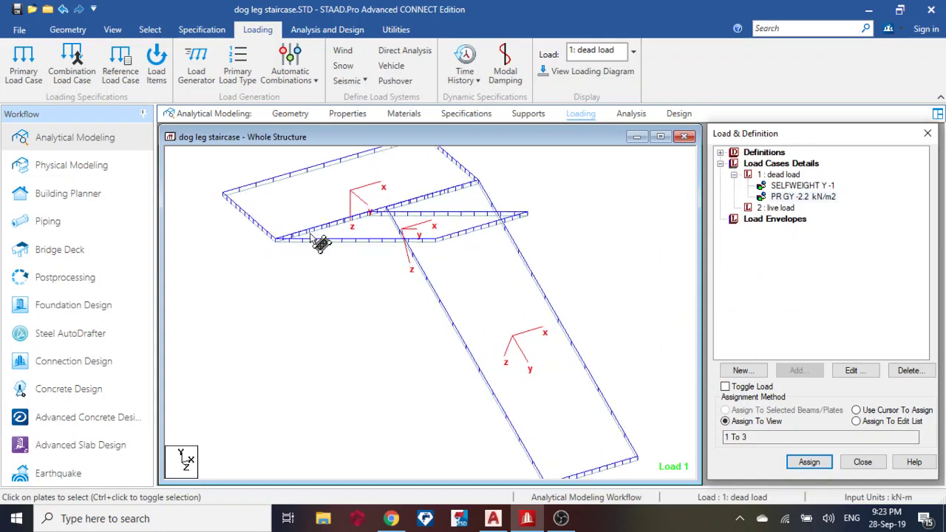
middle_click_drag(383, 227, 417, 287)
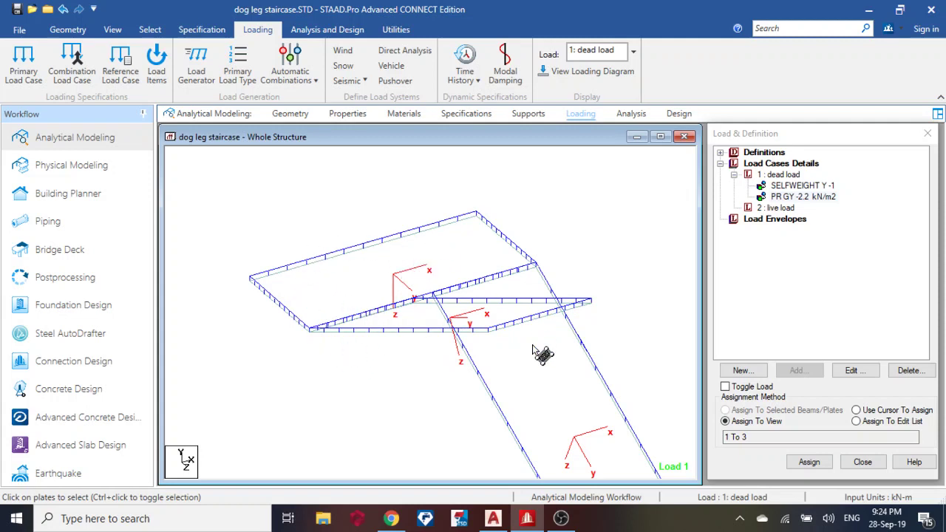
scroll(420, 302, "down", 1)
middle_click_drag(424, 300, 386, 234)
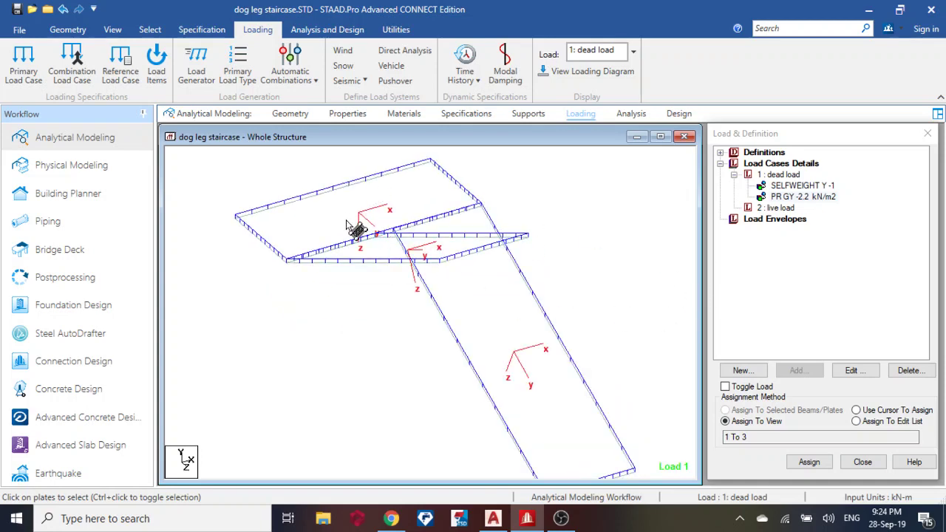
scroll(446, 235, "down", 1)
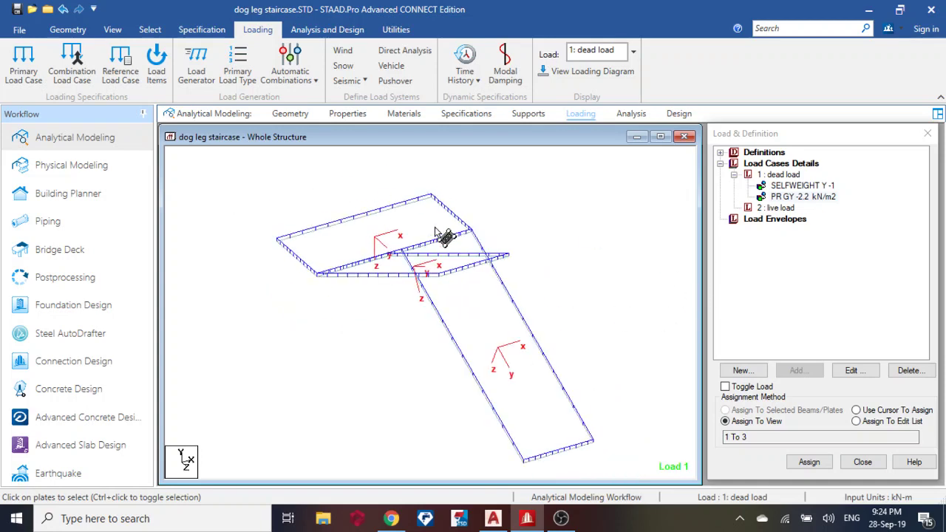
Step: Add a full-plate pressure of -3 kN/m2 in direction GY to the live load case
left_click(787, 209)
left_click(796, 371)
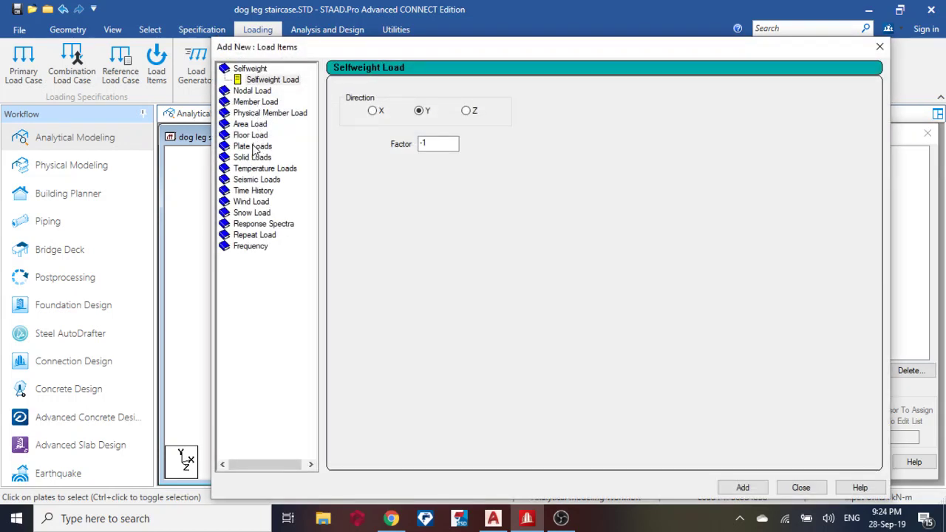
left_click(252, 148)
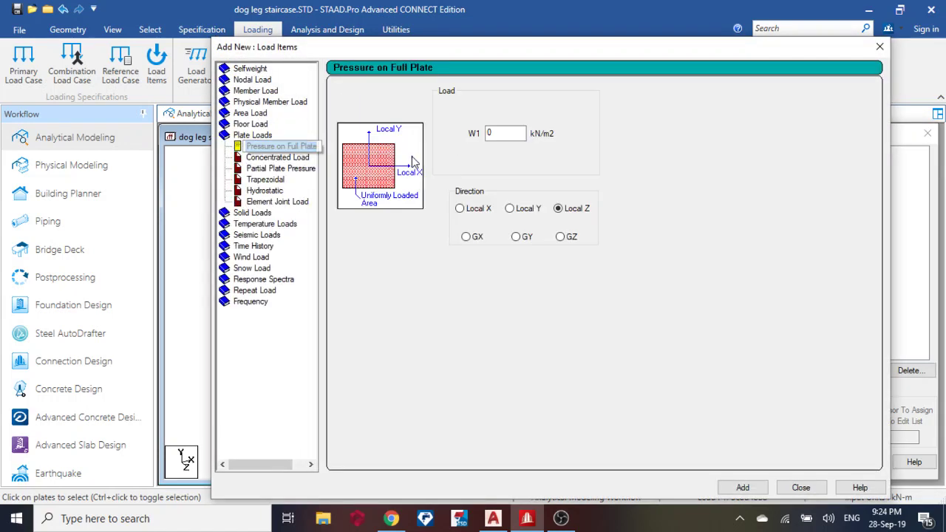
left_click(516, 236)
left_click_drag(500, 136, 461, 143)
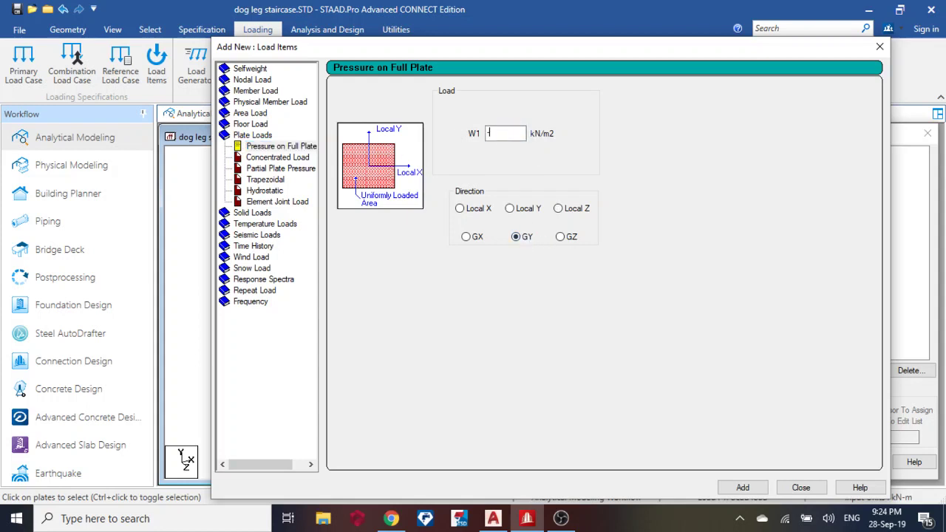
left_click(741, 489)
left_click(797, 490)
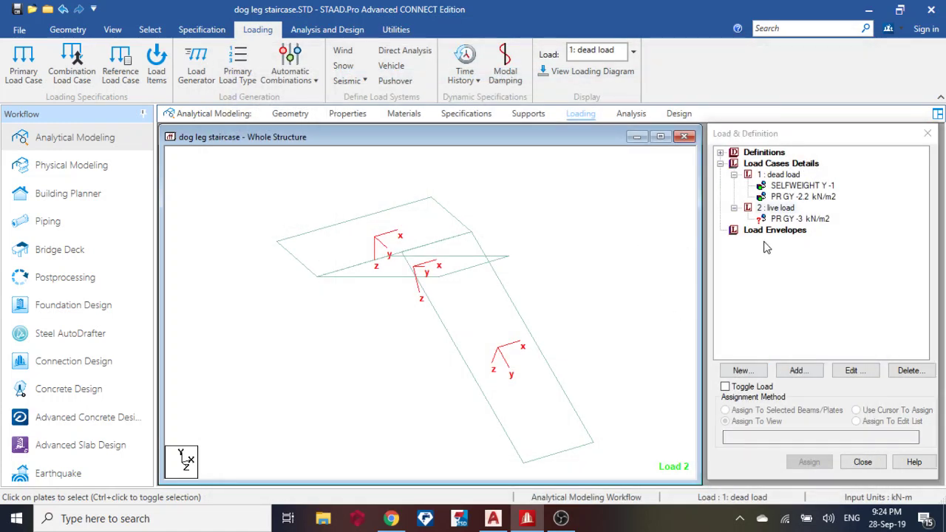
Step: Assign the live load case's -3 kN/m2 pressure to all plates in the view
left_click(800, 219)
left_click(809, 462)
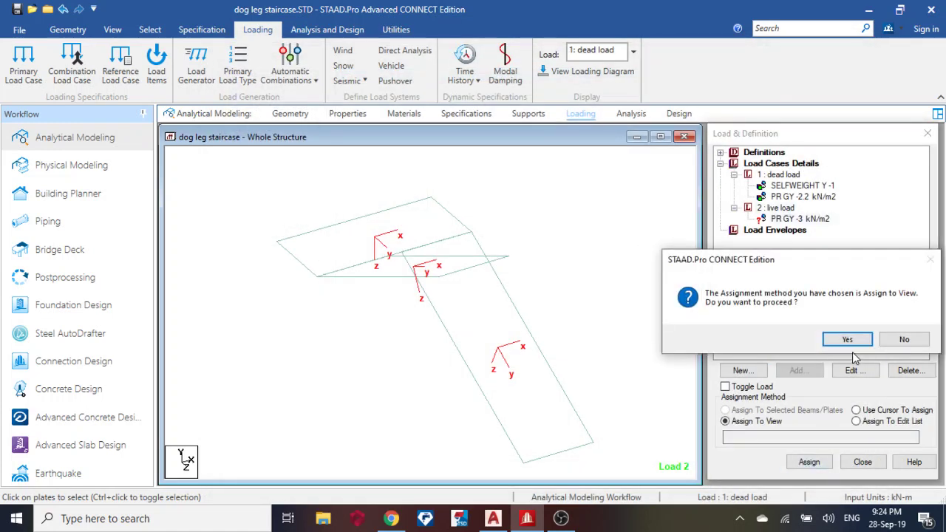
left_click(848, 341)
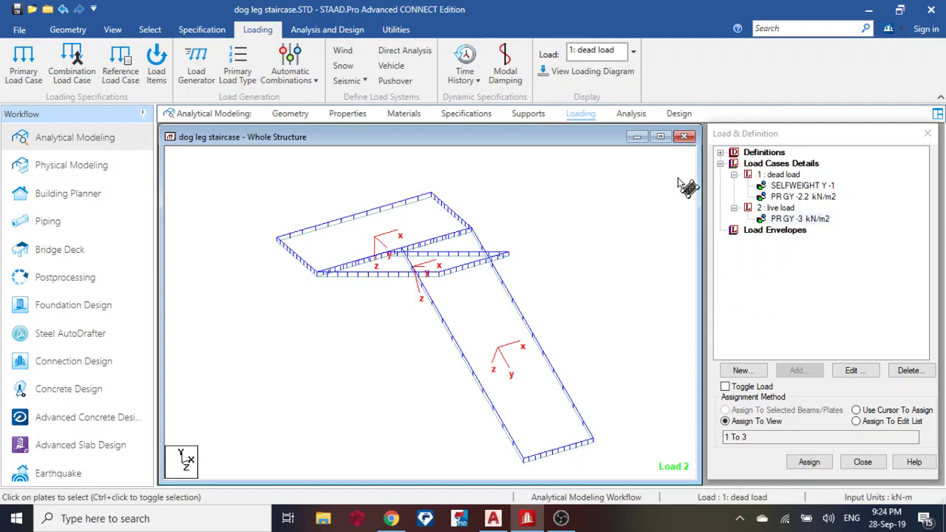
left_click(474, 330)
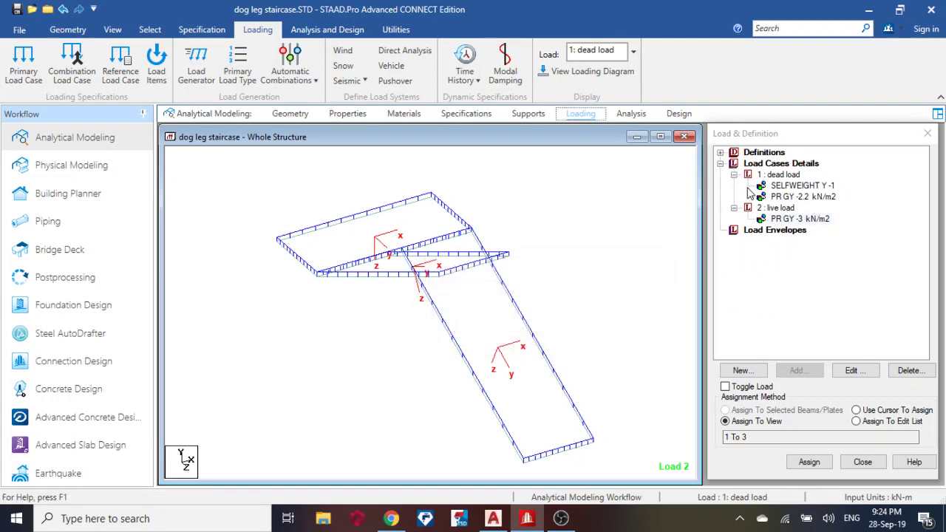
Step: Start a Normal load combination numbered 3, name it "udl", and include both the dead and live load cases
left_click(734, 207)
left_click(734, 175)
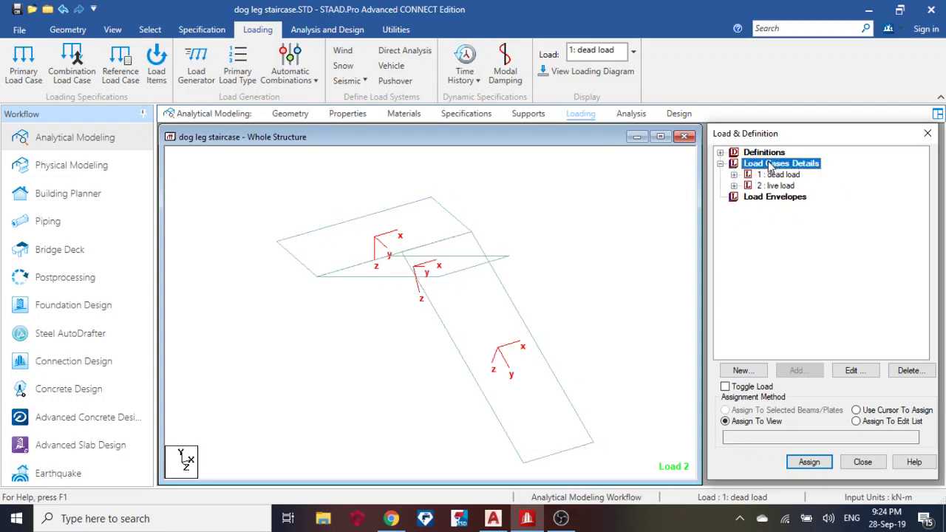
left_click(773, 164)
left_click(800, 372)
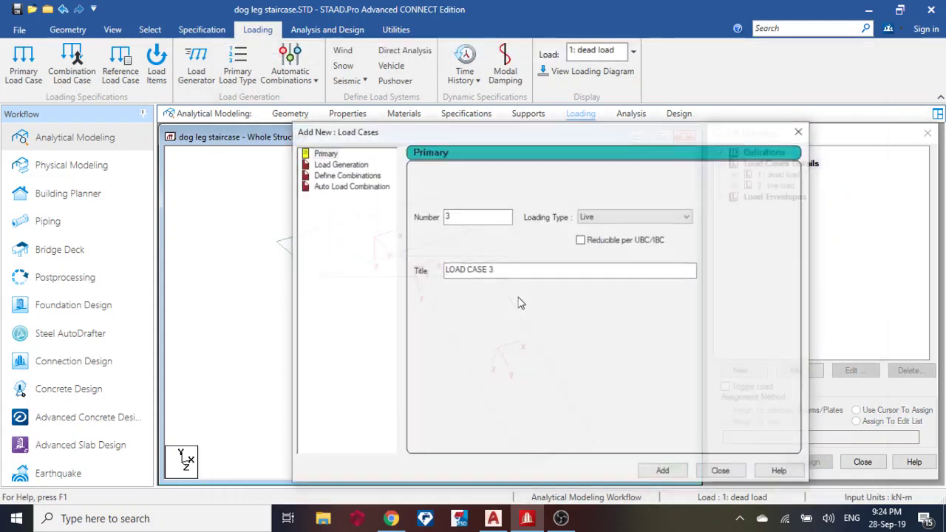
left_click(341, 176)
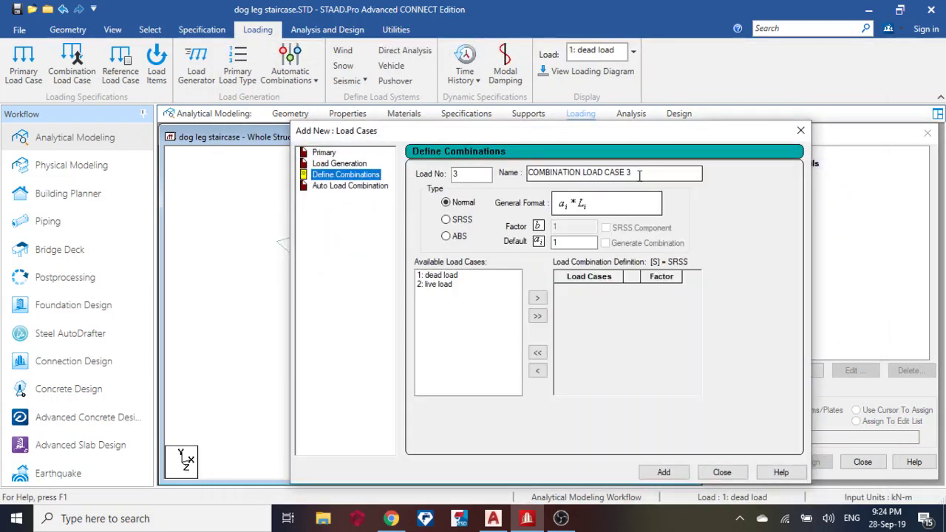
left_click_drag(641, 175, 356, 178)
type("ul")
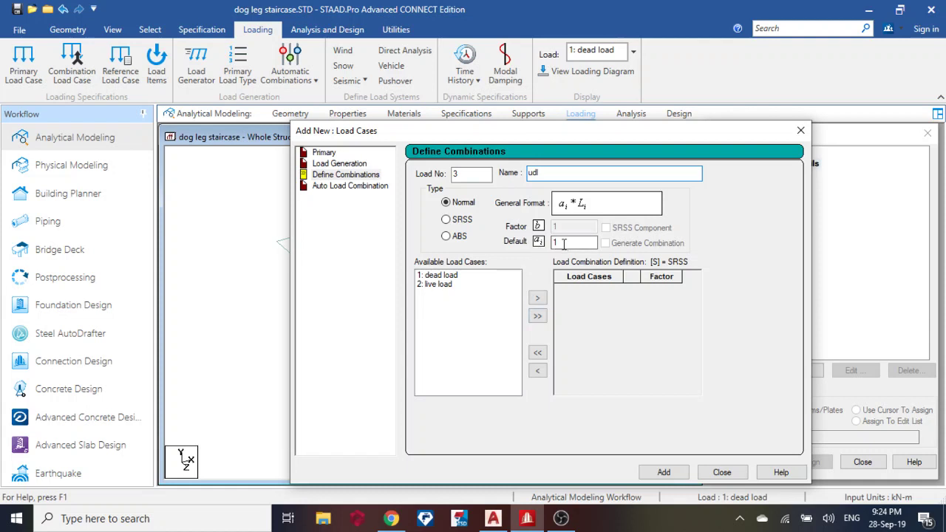
left_click(535, 316)
Step: Set the combination factors to 1.4 for Load Case 1 and 1.6 for Load Case 2, and add the combination
left_click(654, 289)
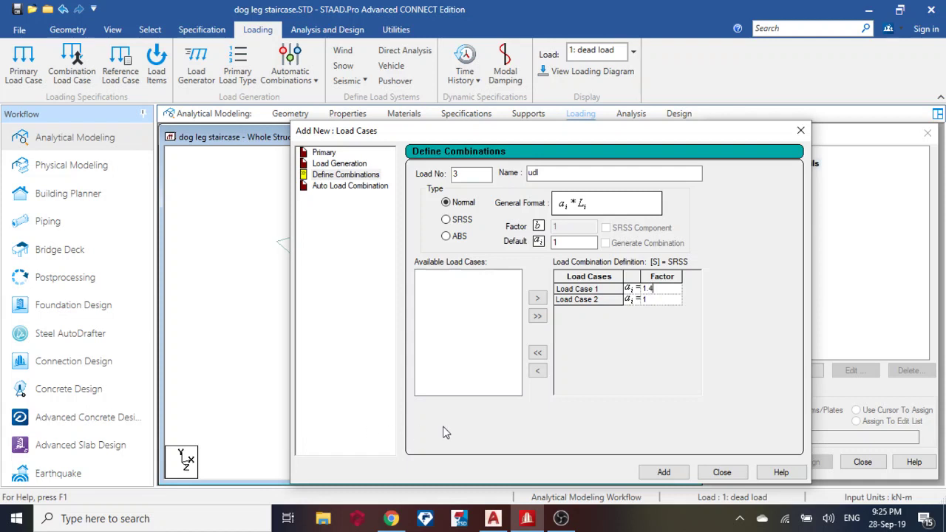
left_click(655, 299)
left_click(679, 475)
left_click(723, 472)
left_click(760, 186)
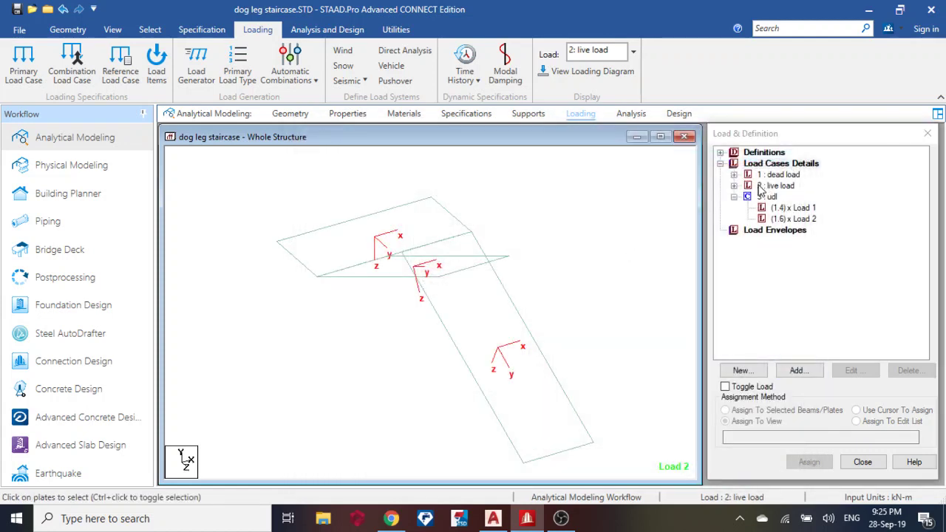
Step: Generate a polygonal mesh for all staircase plates, with 7 divisions on each of the sides AB, BC, CD/CA and DA
left_click(734, 198)
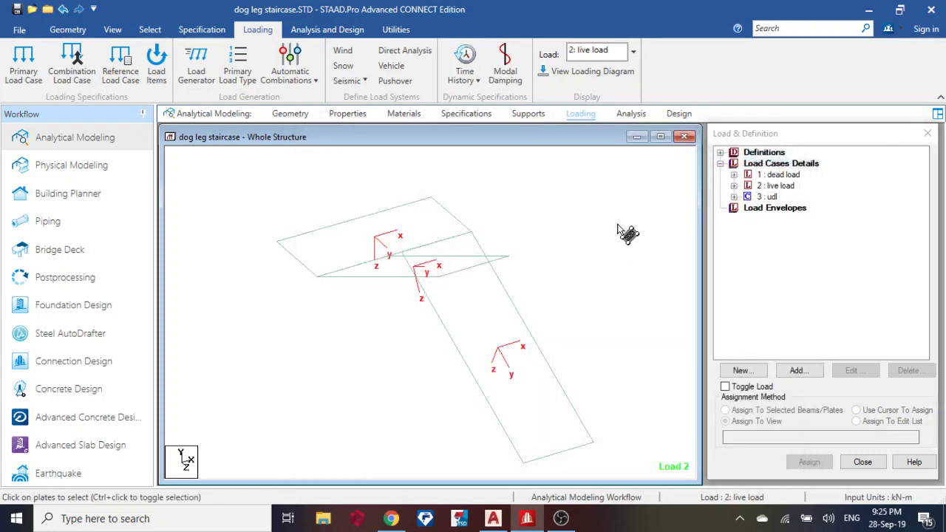
left_click(468, 329)
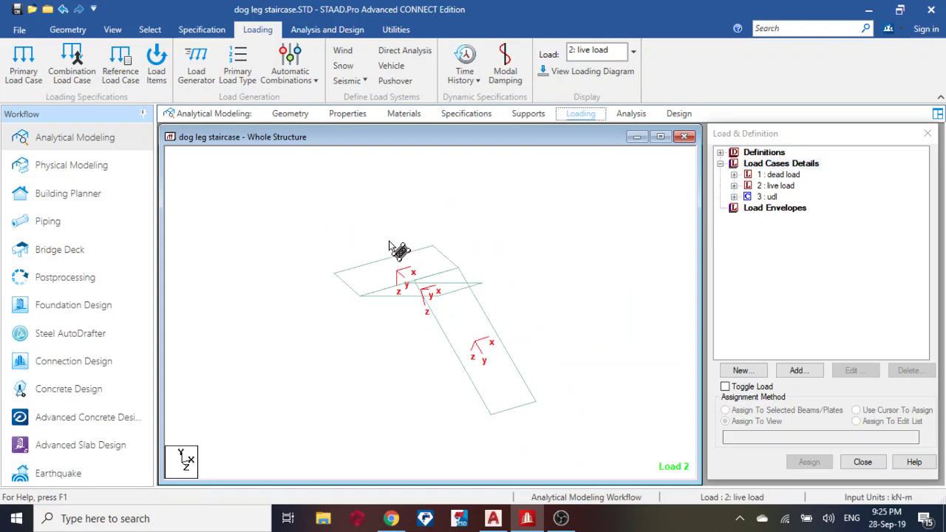
scroll(389, 242, "down", 1)
left_click_drag(319, 228, 535, 445)
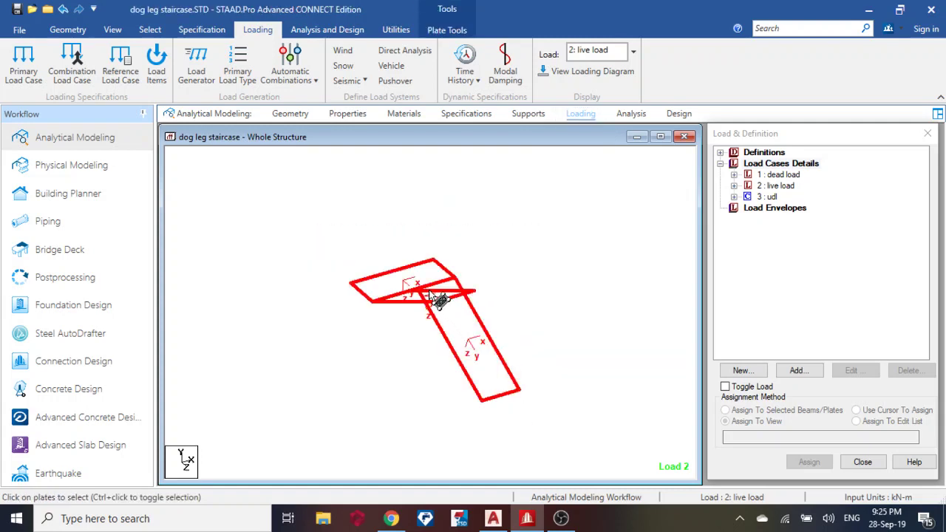
scroll(440, 300, "up", 1)
right_click(535, 253)
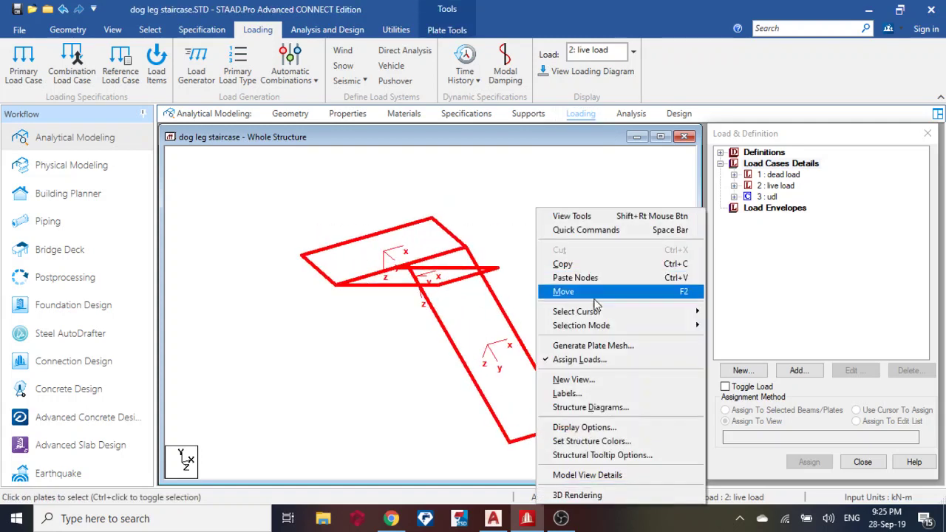
left_click(602, 348)
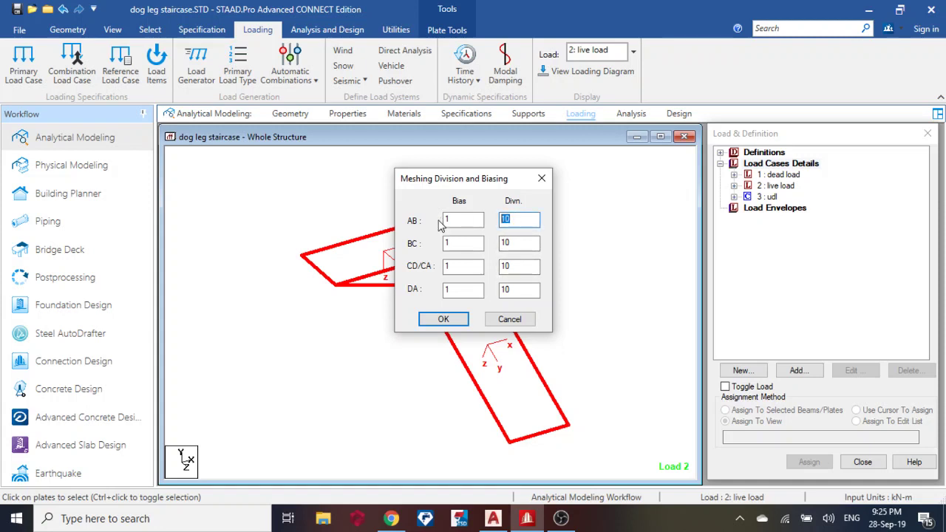
type("7")
key("Tab")
key("Tab")
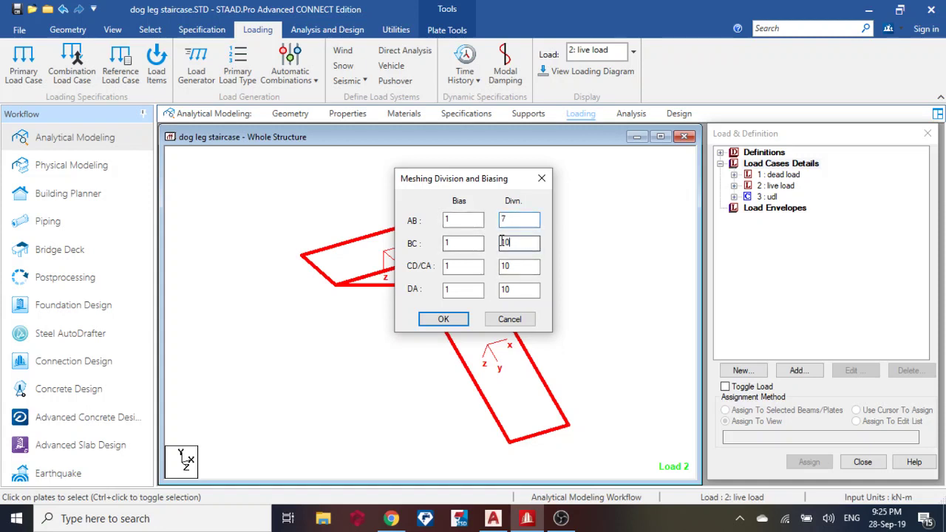
type("7")
key("Tab")
key("Tab")
type("7")
key("Tab")
key("Tab")
type("7")
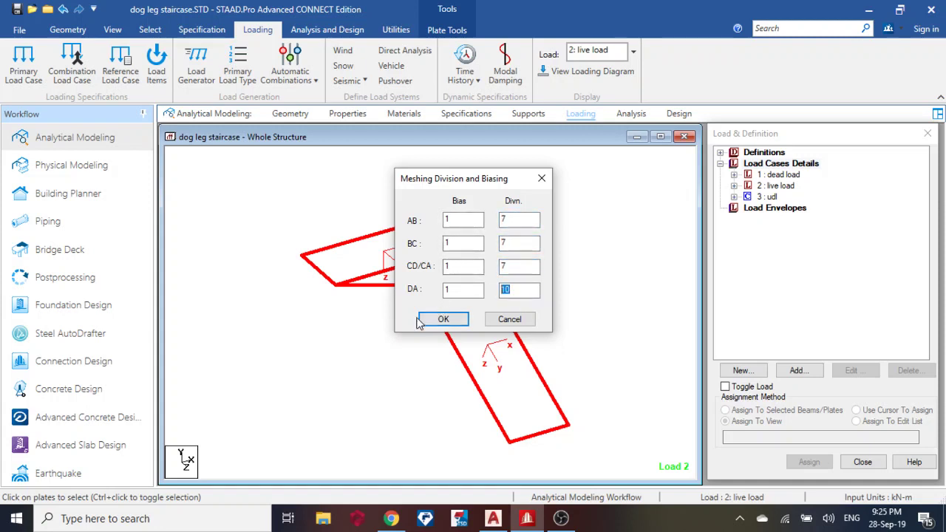
left_click(451, 320)
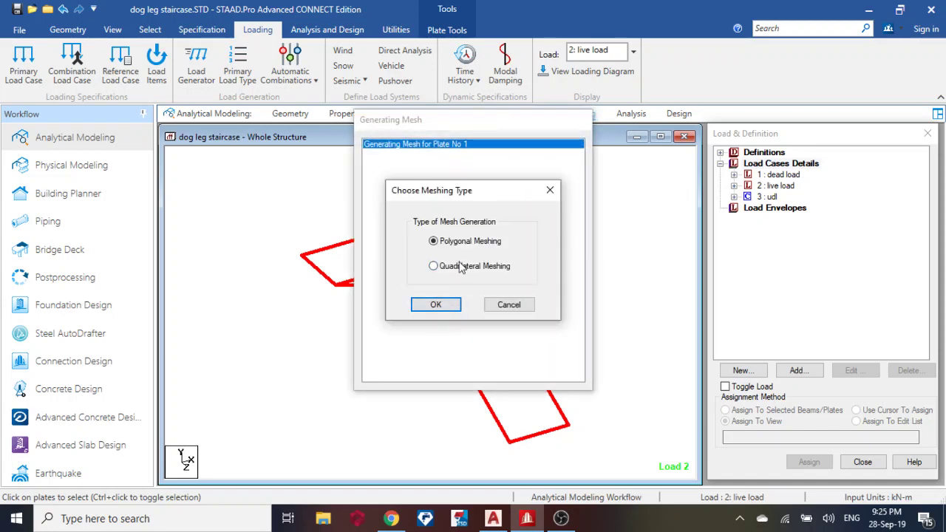
left_click(437, 305)
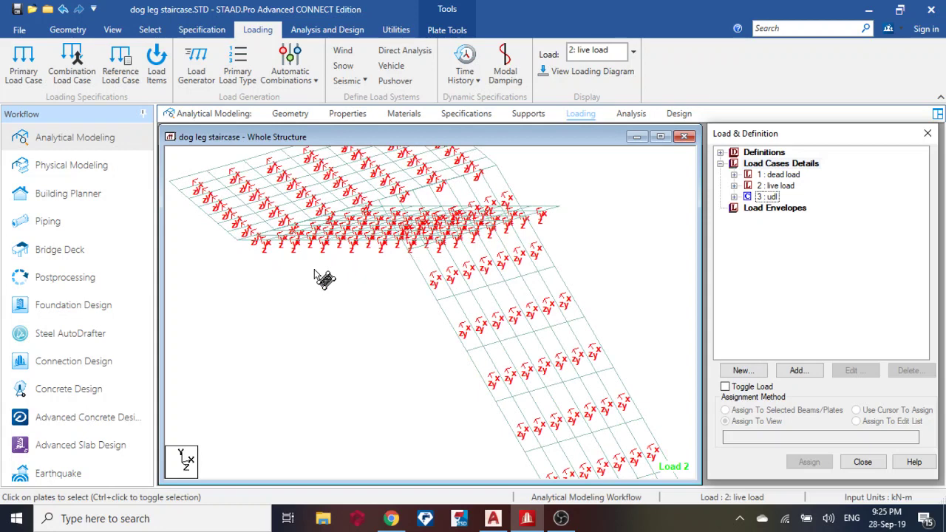
Step: Hide the local axis symbols on the meshed plates
left_click(323, 278)
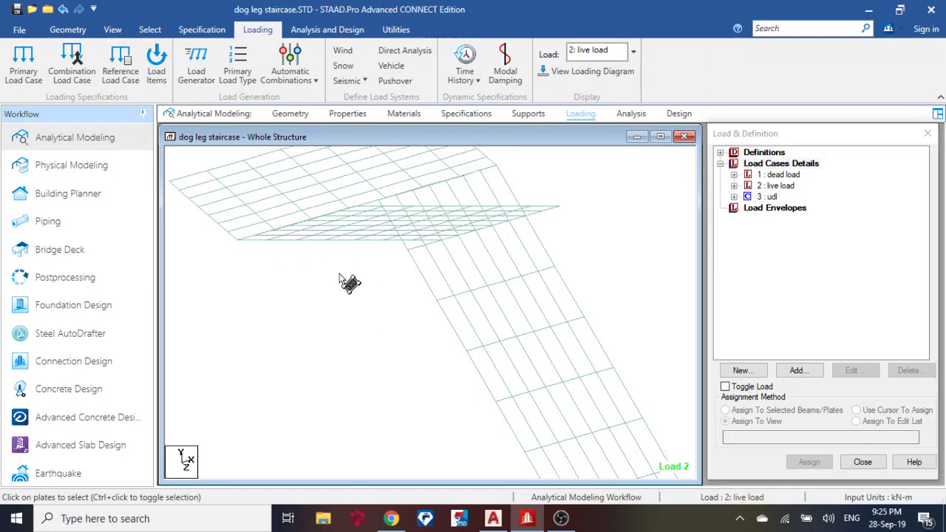
left_click_drag(428, 279, 338, 269)
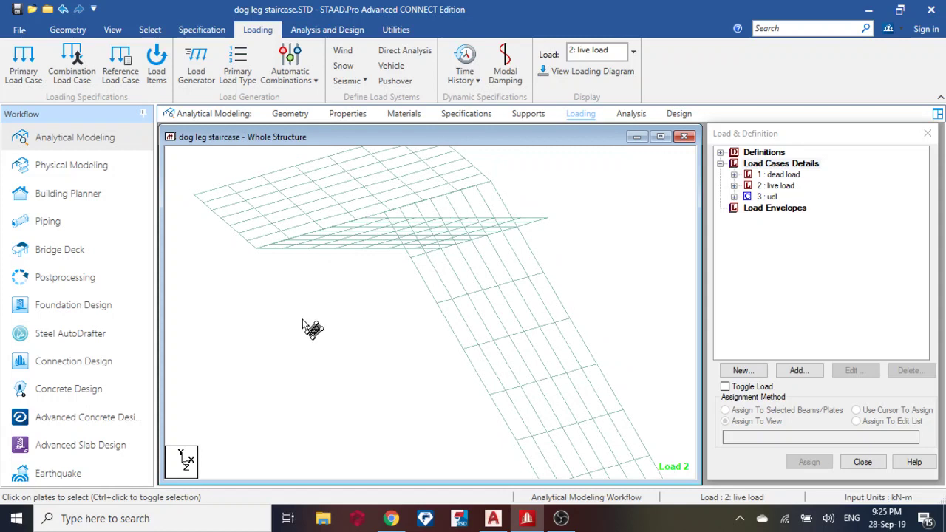
left_click(460, 331)
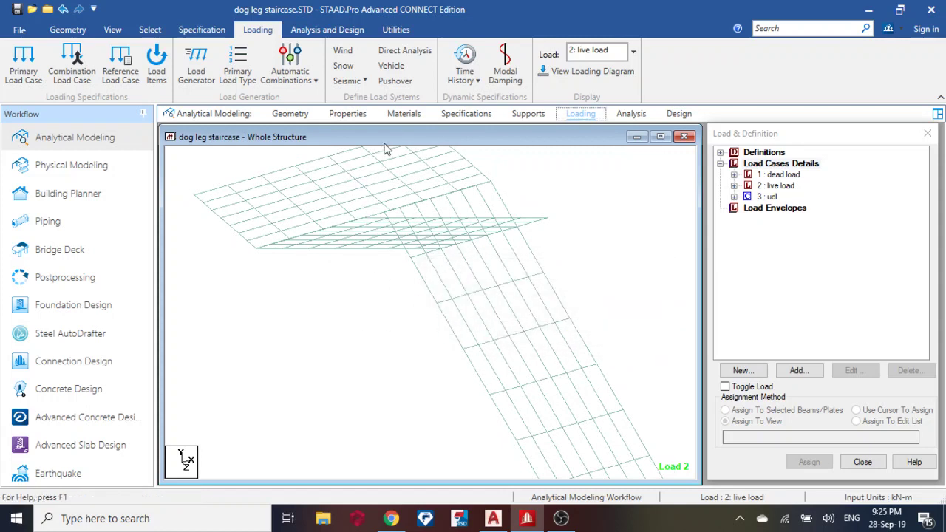
Step: Create a pinned support definition for the staircase model
left_click(518, 116)
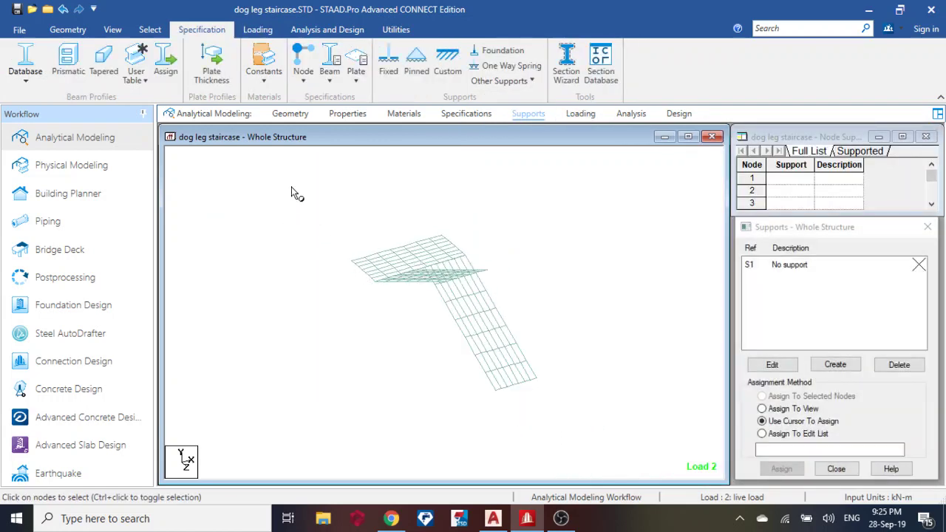
left_click(112, 29)
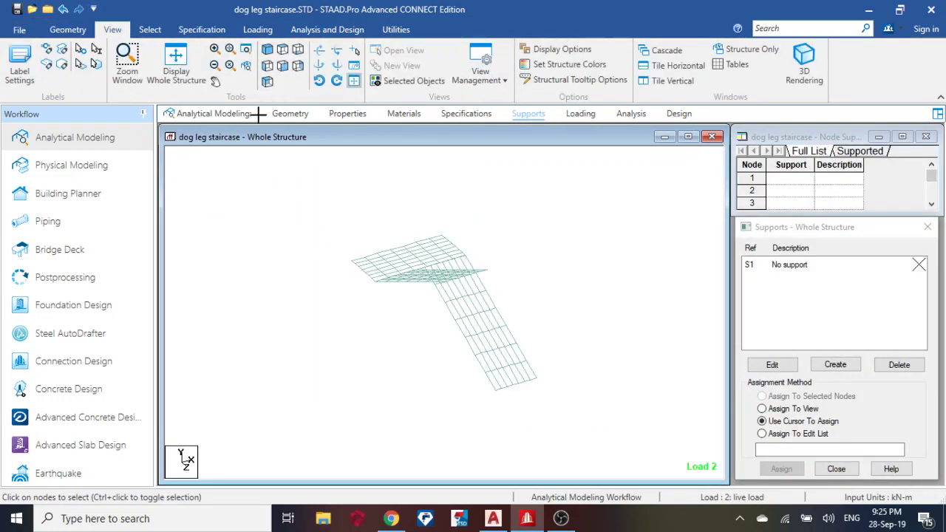
left_click(281, 67)
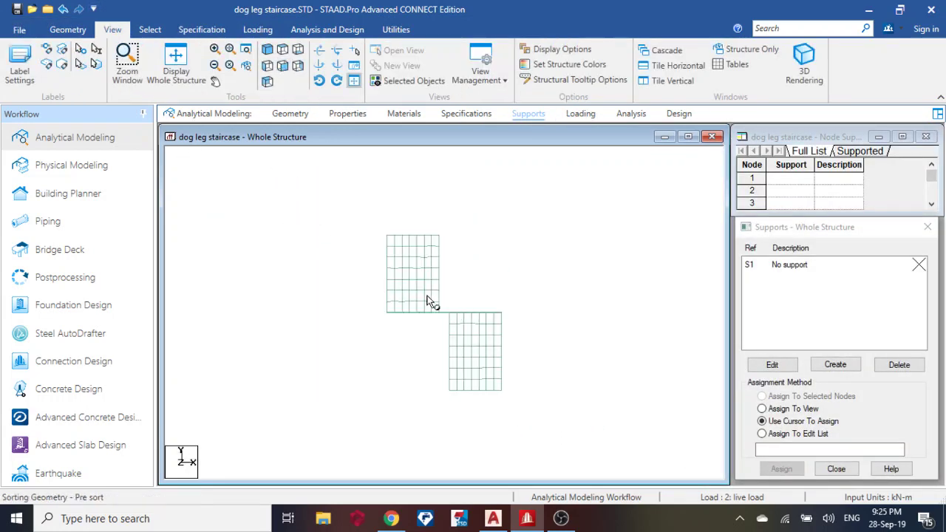
left_click(267, 67)
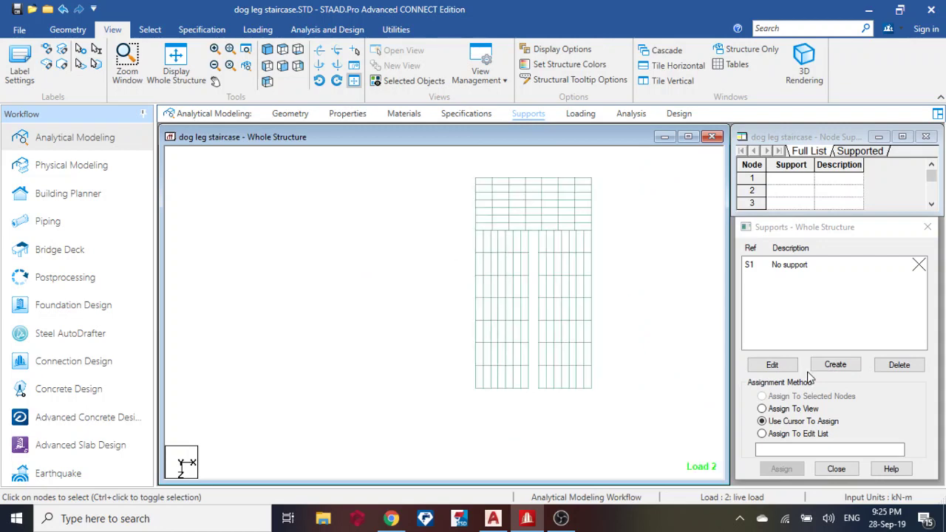
left_click(835, 365)
left_click(722, 202)
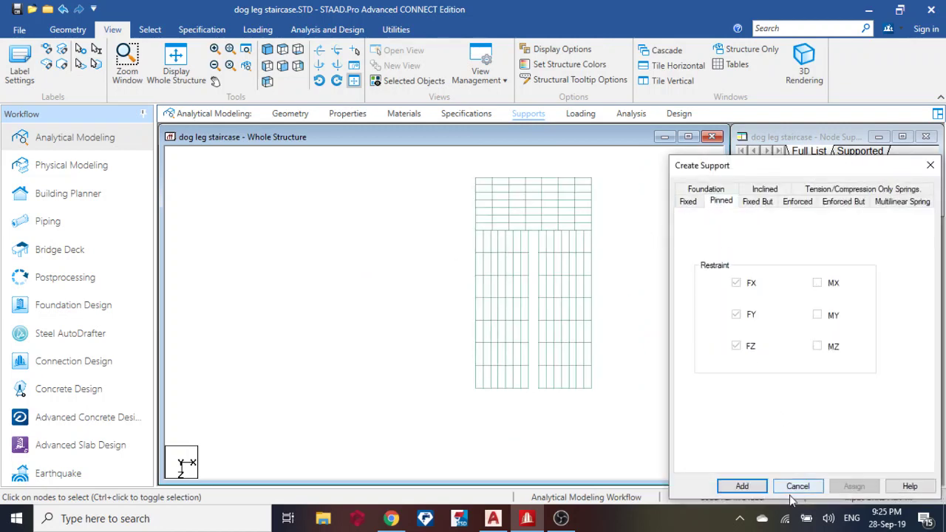
left_click(742, 486)
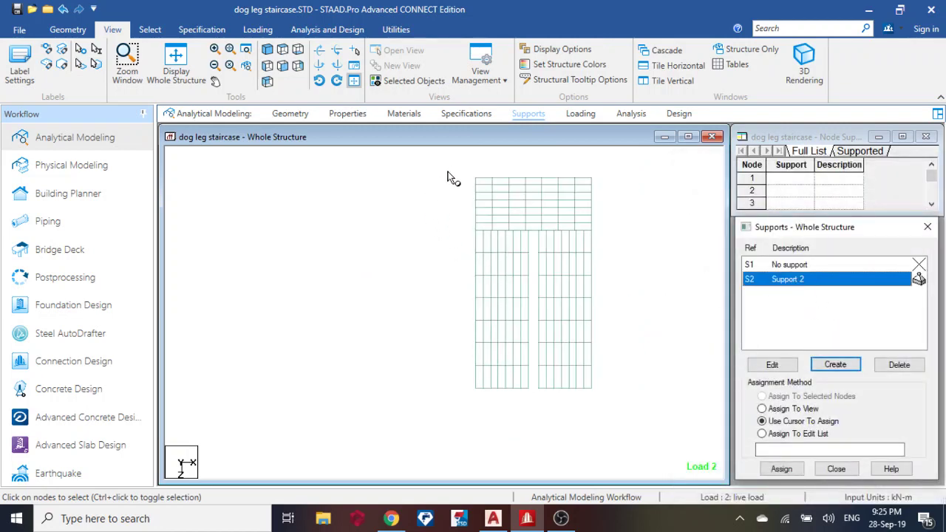
Step: Assign the pinned support to the nodes along the landing's outer edge and the free end edges of both flights
left_click_drag(449, 158, 643, 183)
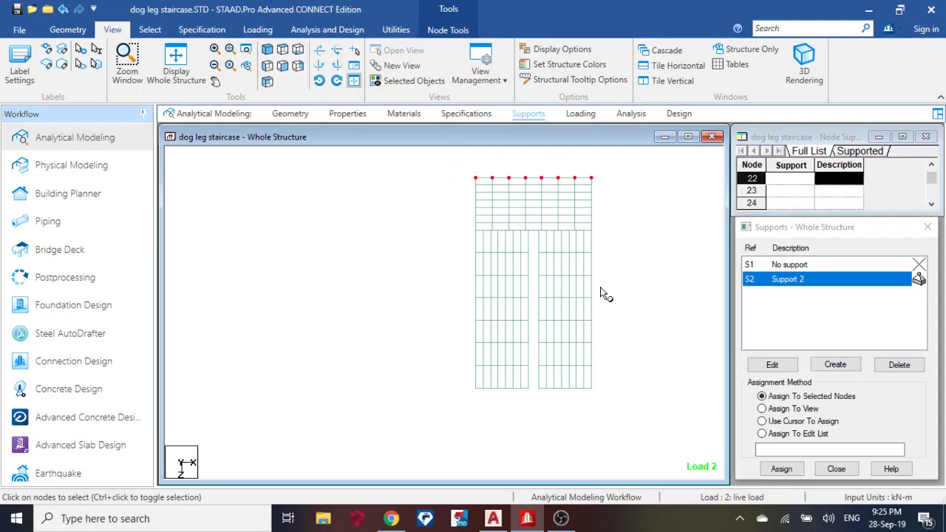
left_click_drag(468, 382, 674, 417, "ctrl")
left_click(494, 517)
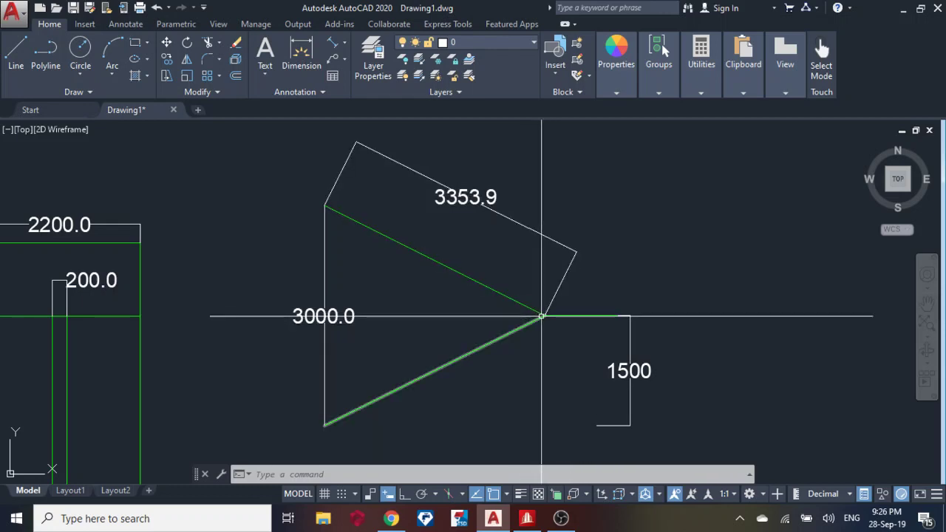
left_click(529, 518)
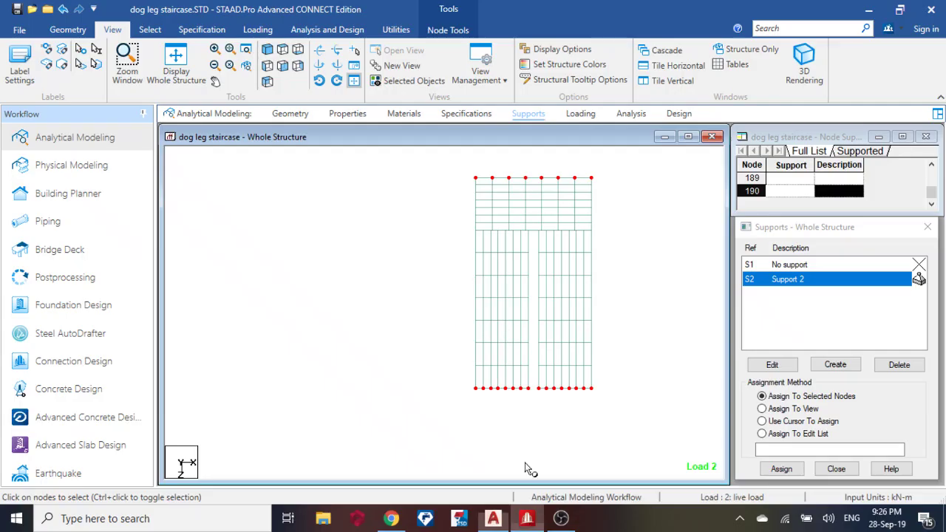
left_click(781, 469)
left_click(848, 388)
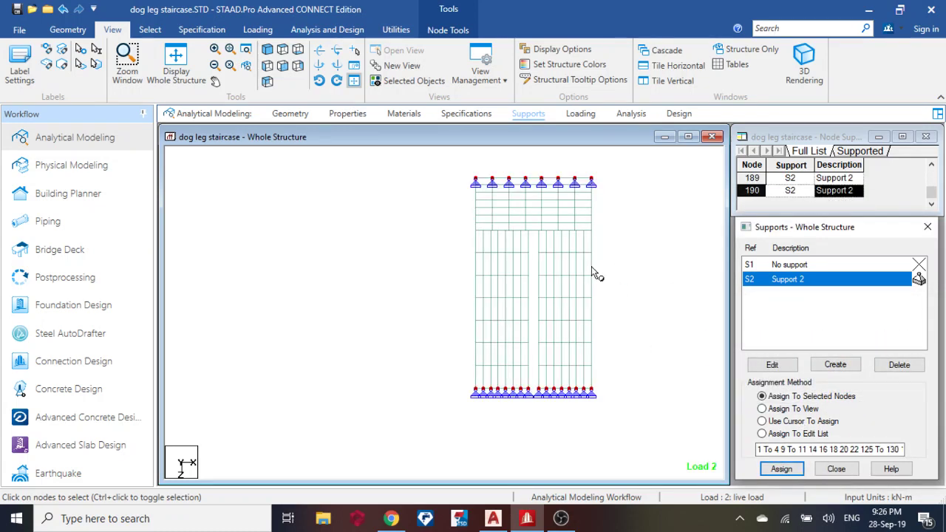
left_click(268, 52)
scroll(482, 241, "up", 4)
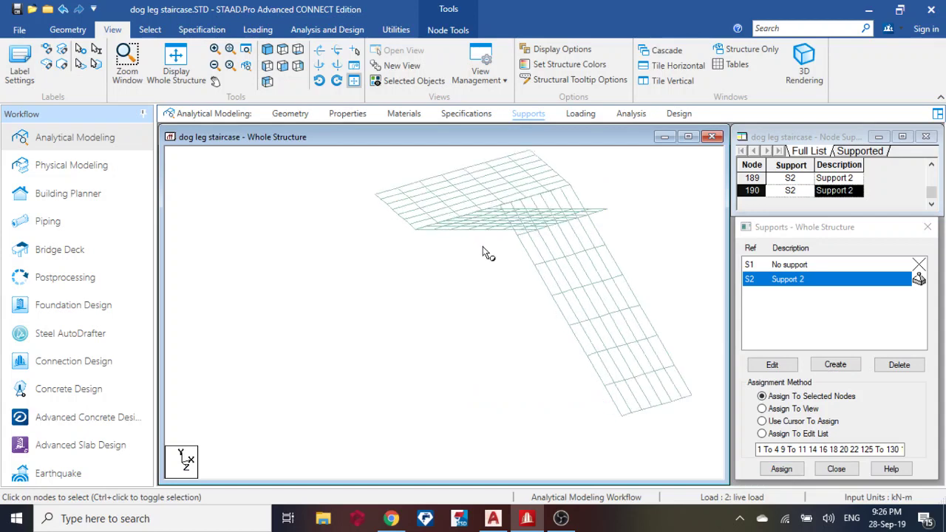
left_click(321, 61)
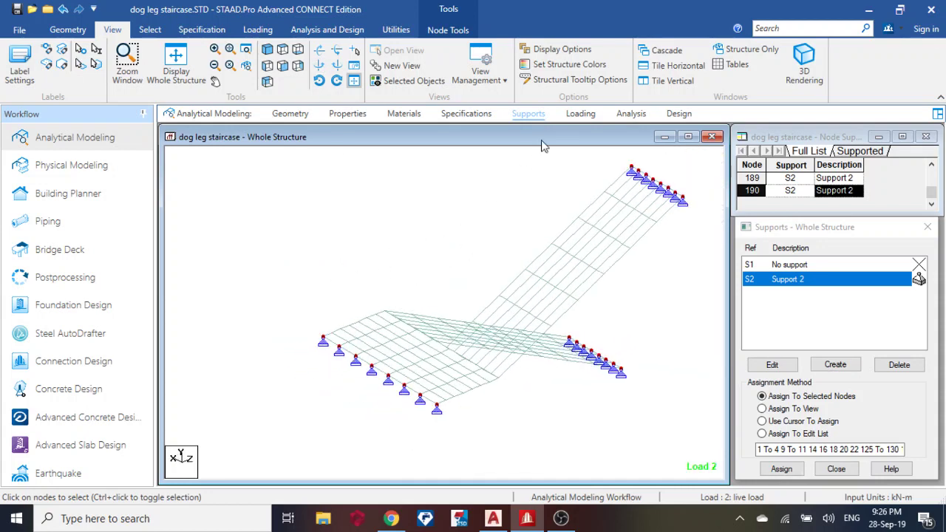
Step: Add a Perform Analysis command with the Statics Check print option
left_click(632, 115)
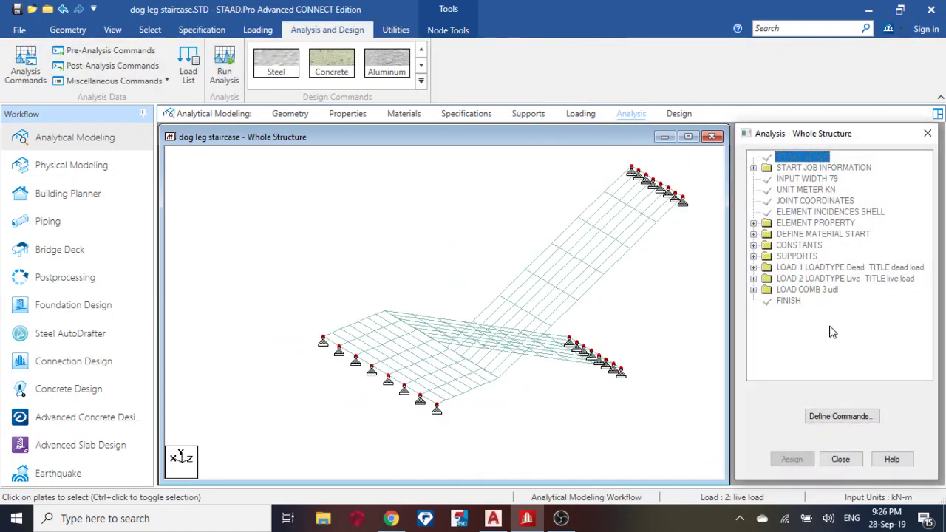
left_click(834, 416)
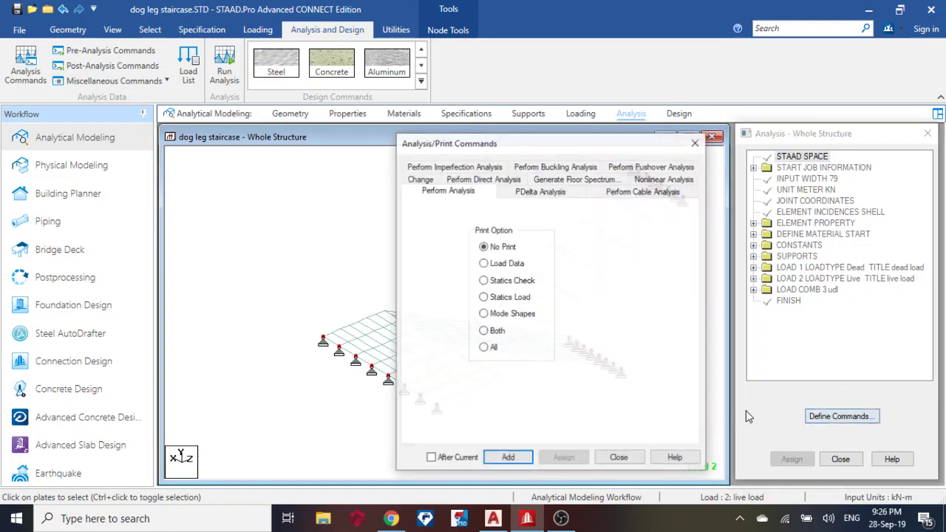
left_click(515, 464)
left_click(620, 458)
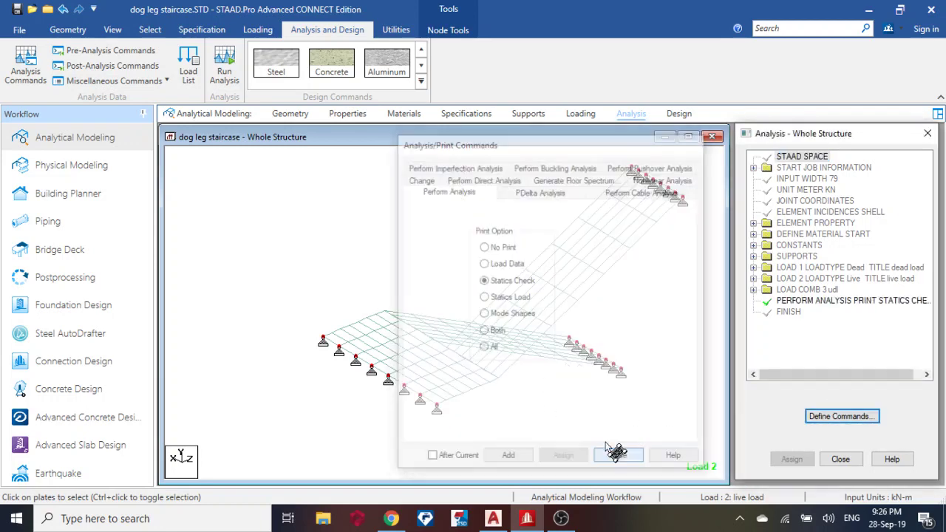
Step: Run the analysis and continue to post-processing mode
left_click(232, 72)
left_click(472, 331)
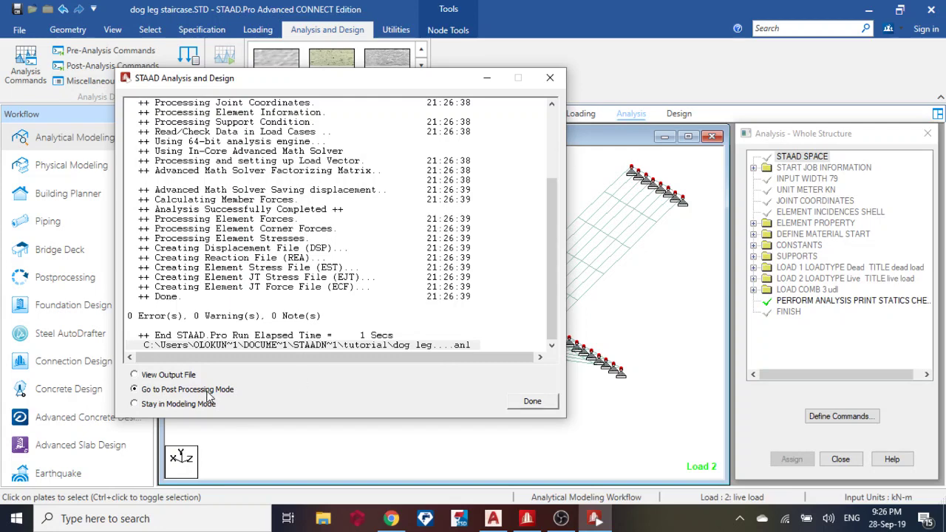
left_click(527, 405)
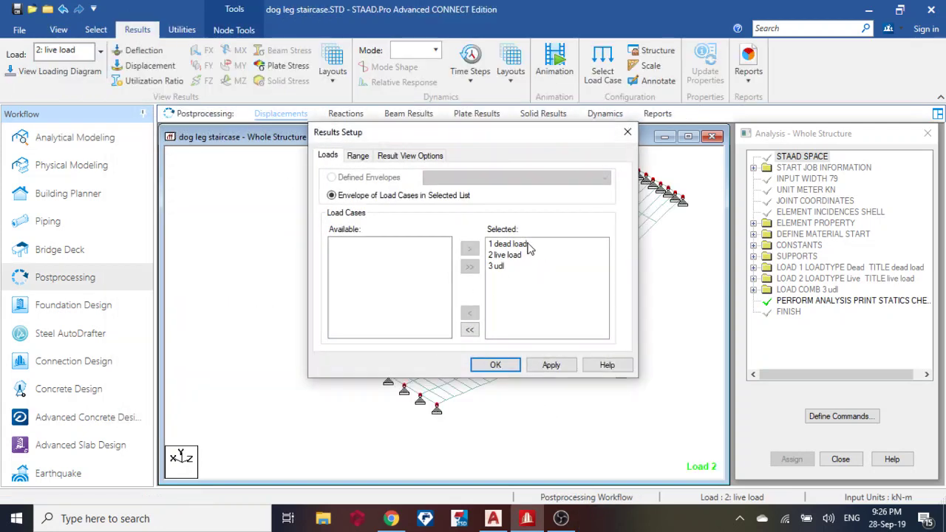
Step: Exclude the dead and live load cases from the results setup, keeping only combination 3 udl, and apply the setup
left_click(510, 246)
left_click(509, 256, "shift")
left_click(471, 316)
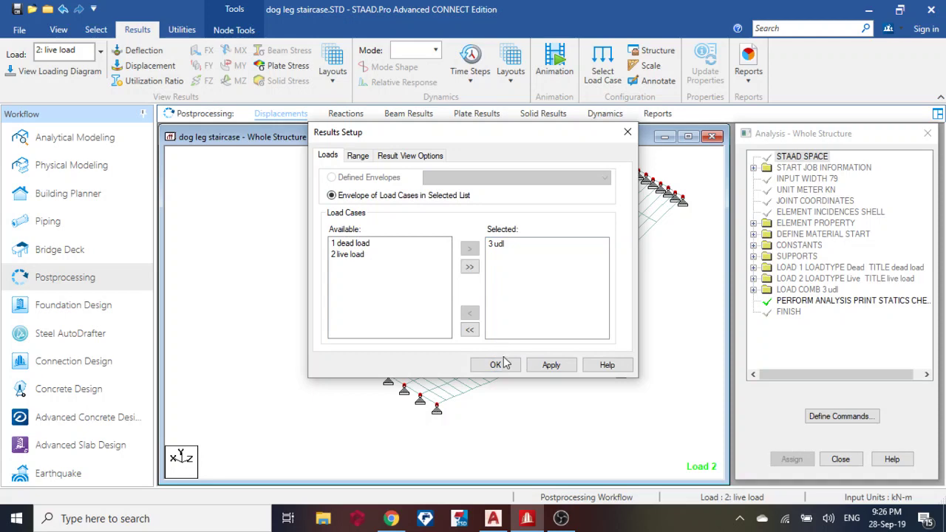
left_click(358, 156)
left_click(399, 156)
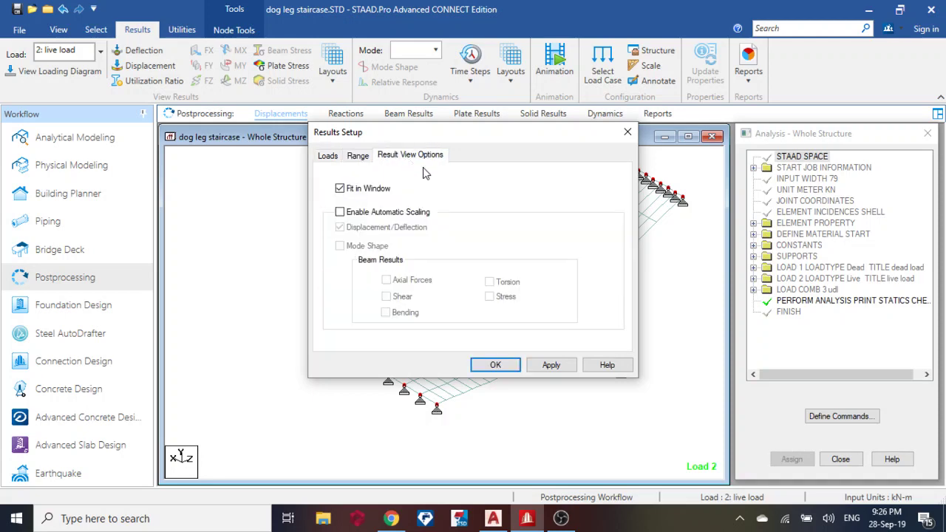
left_click(327, 156)
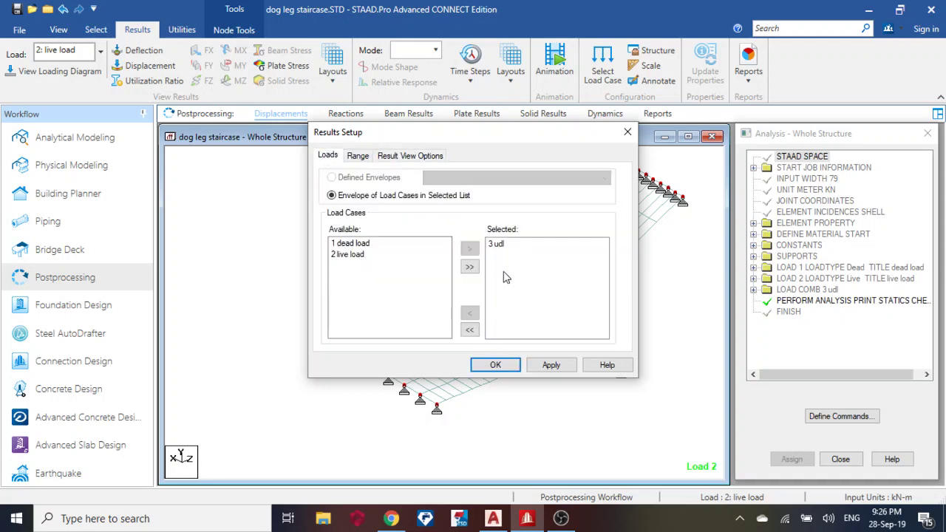
left_click(496, 365)
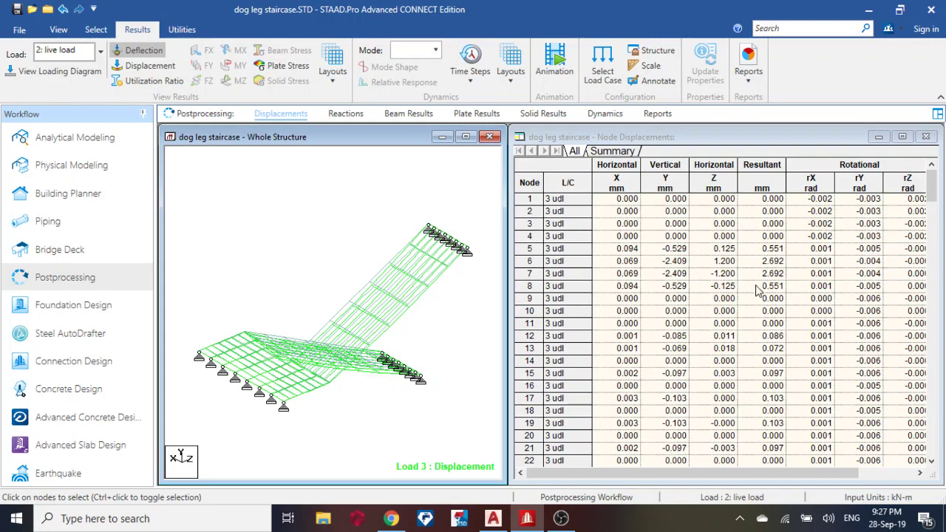
Step: Display the support reactions and move several overlapping reaction labels at the upper flight's supported end into clear space
scroll(407, 173, "up", 2)
left_click(345, 114)
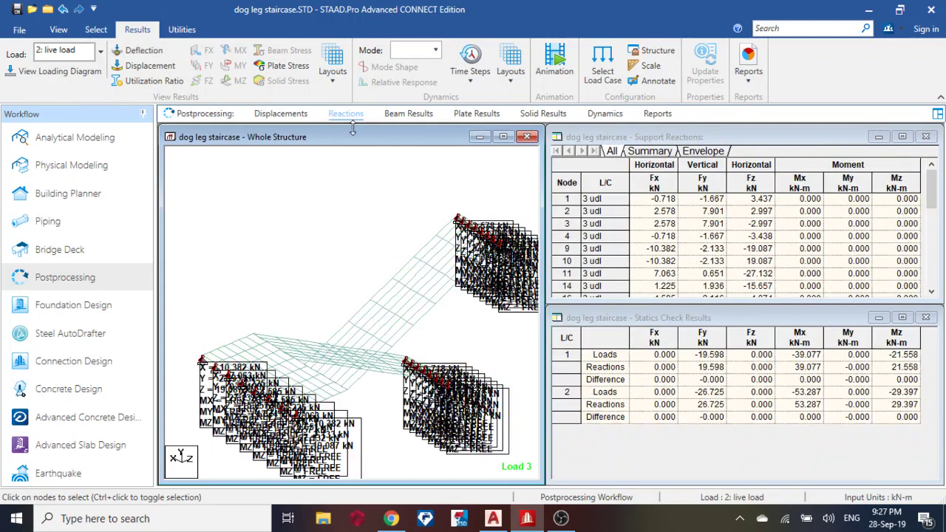
left_click(94, 30)
left_click(209, 50)
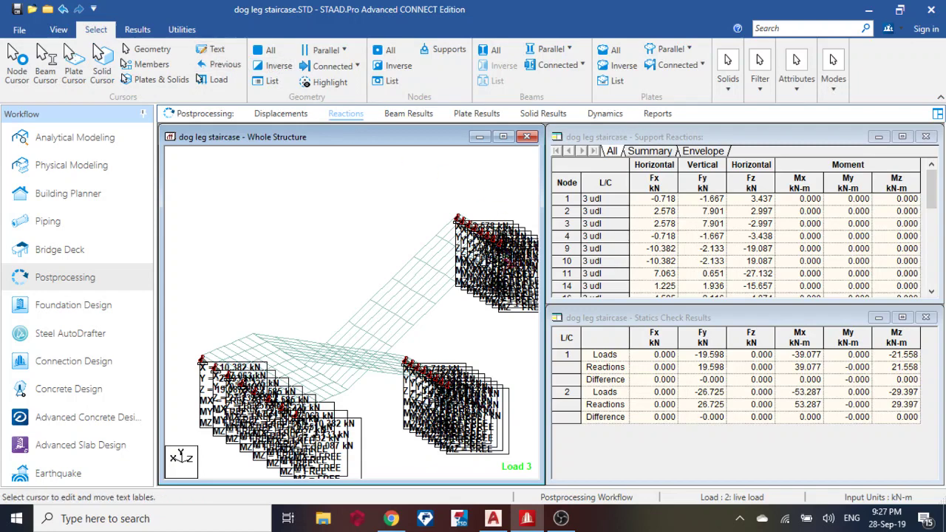
left_click_drag(494, 225, 314, 189)
left_click_drag(465, 228, 294, 214)
left_click_drag(488, 242, 353, 199)
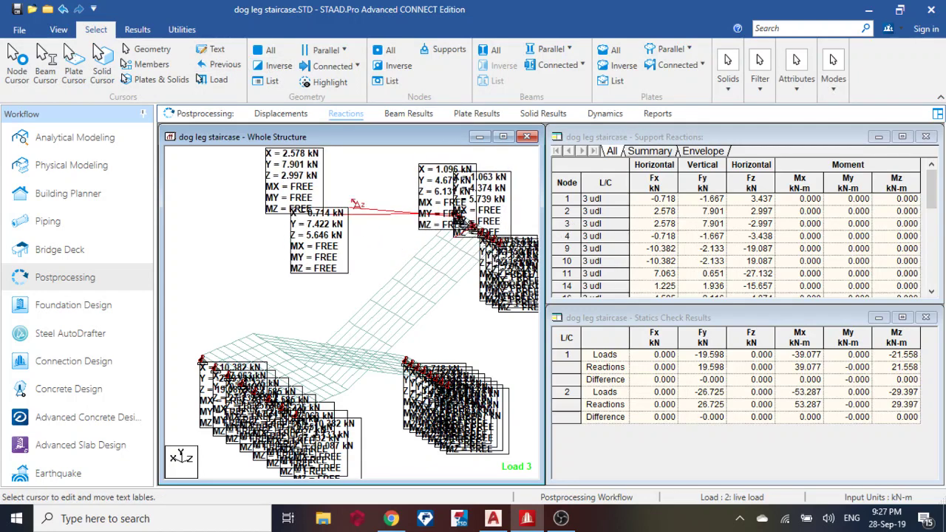
left_click(345, 114)
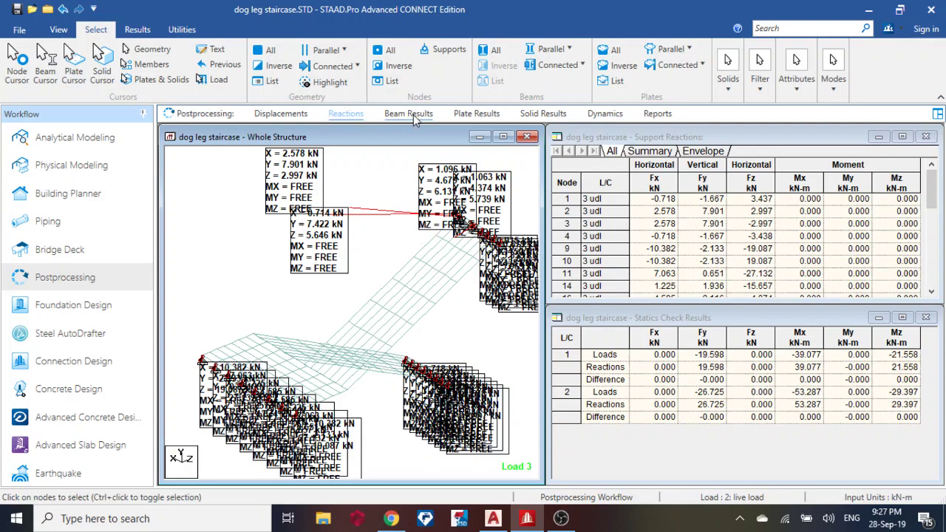
Step: Open the plate results and apply a normal-fill Max Absolute stress contour for load case 3: udl
left_click(413, 116)
left_click(607, 282)
left_click(468, 115)
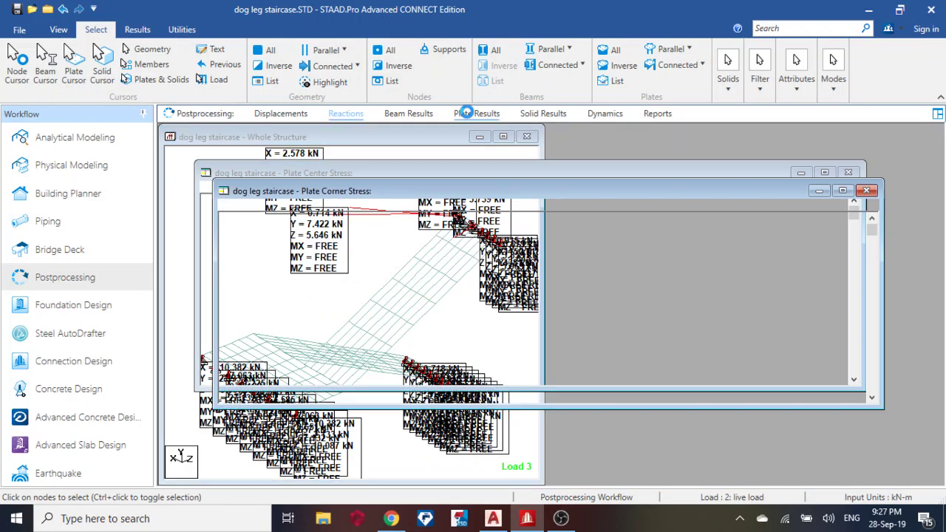
left_click(418, 99)
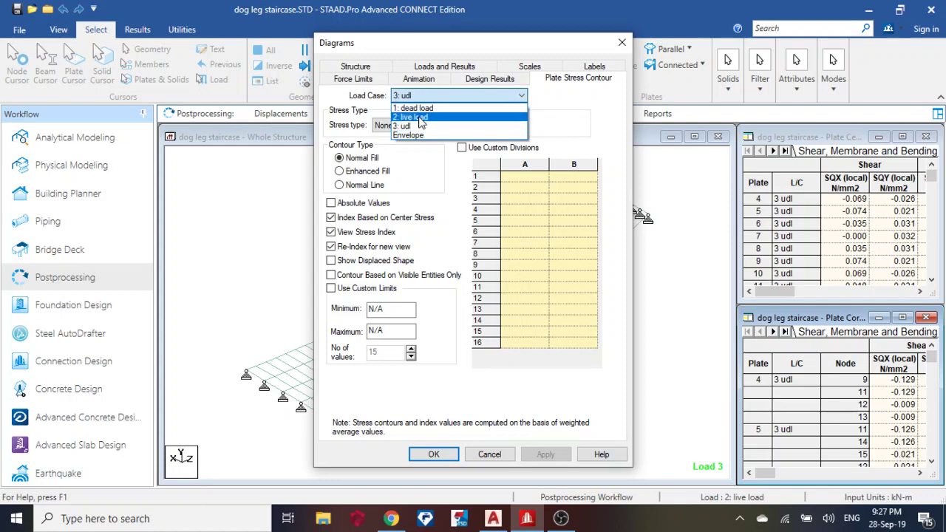
left_click(403, 125)
left_click(433, 128)
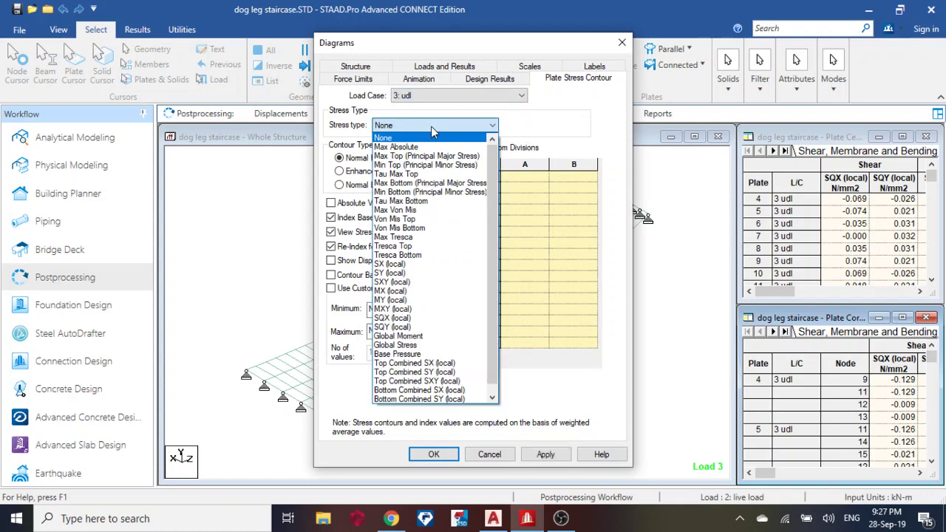
left_click(427, 147)
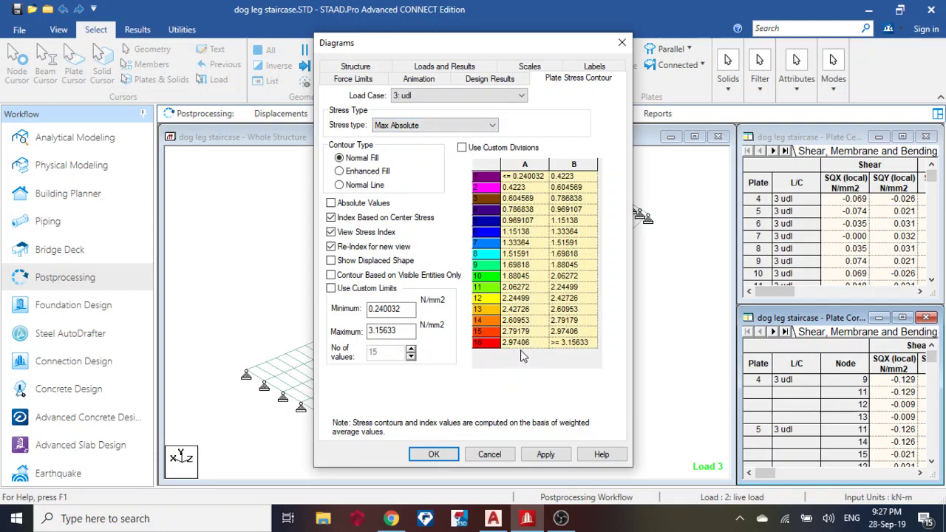
left_click(544, 455)
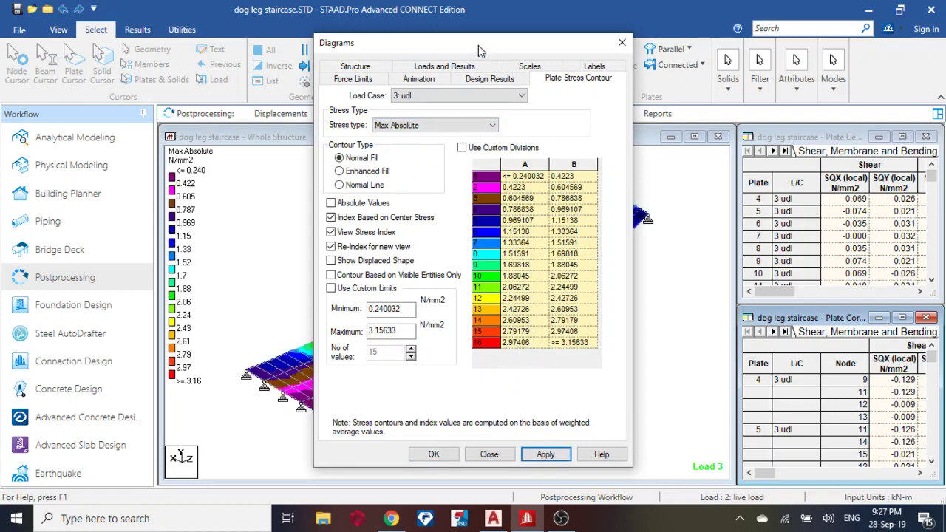
Step: Change the plate contour's stress type to MY (local) and accept the diagram settings
left_click_drag(478, 45, 678, 33)
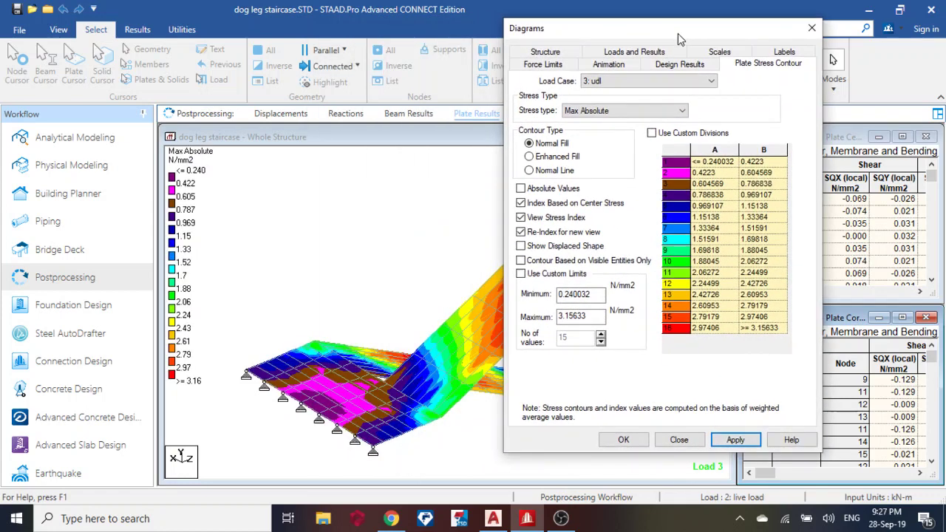
left_click(634, 110)
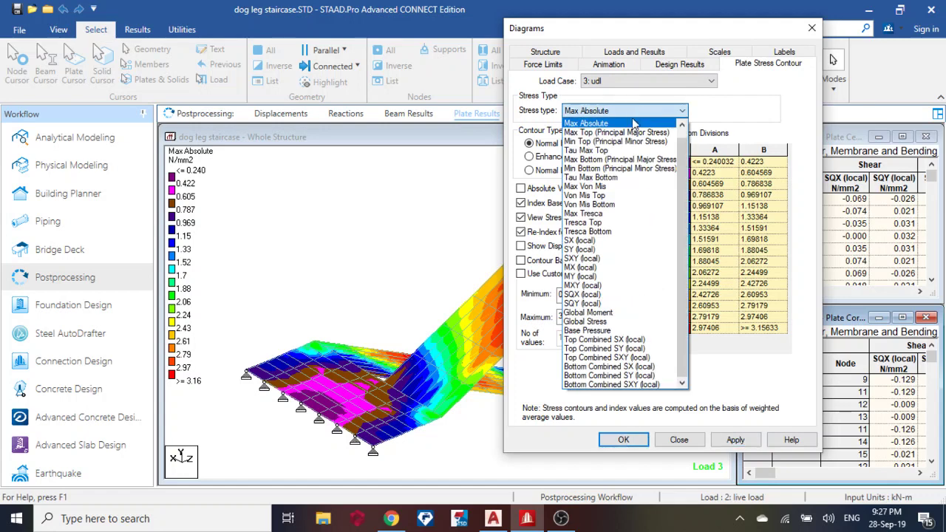
left_click(639, 276)
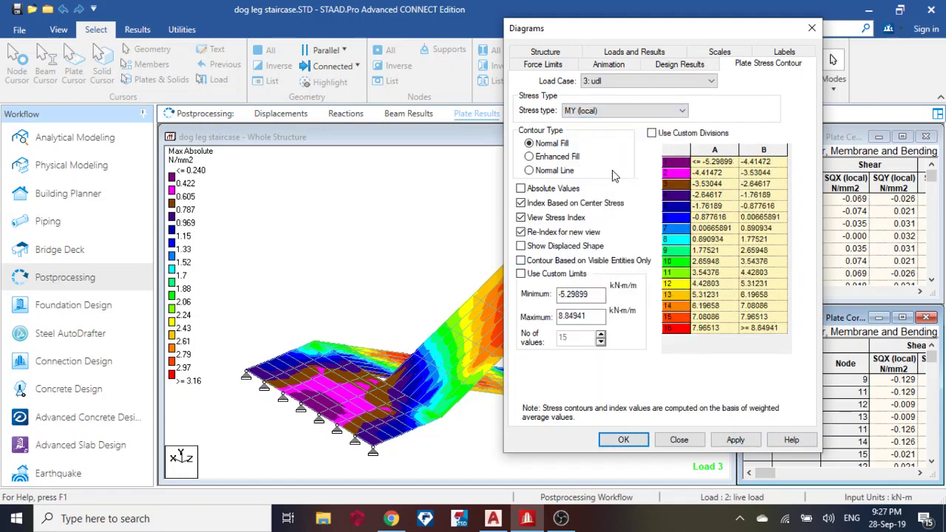
left_click(736, 440)
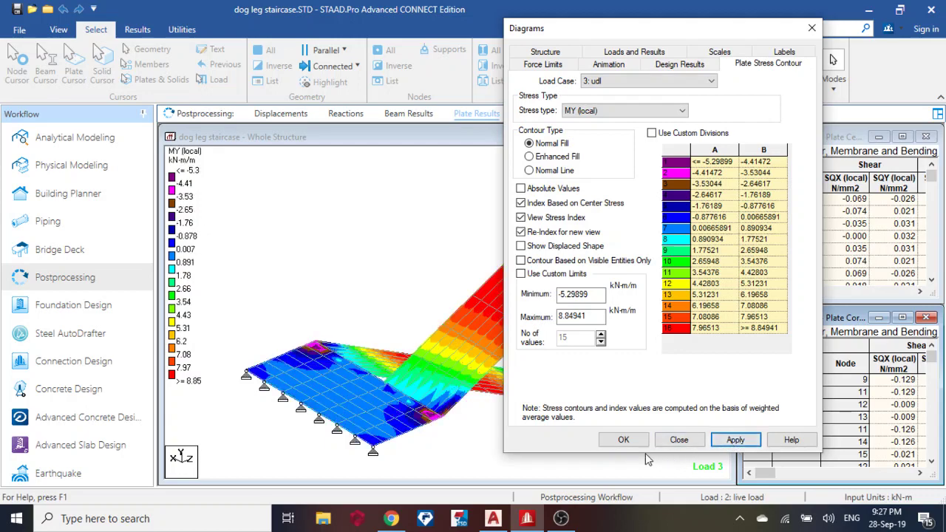
left_click(625, 440)
Step: Examine the MY (local) moment contour across the landing and both flights
middle_click_drag(439, 393, 477, 291)
middle_click_drag(429, 318, 267, 397)
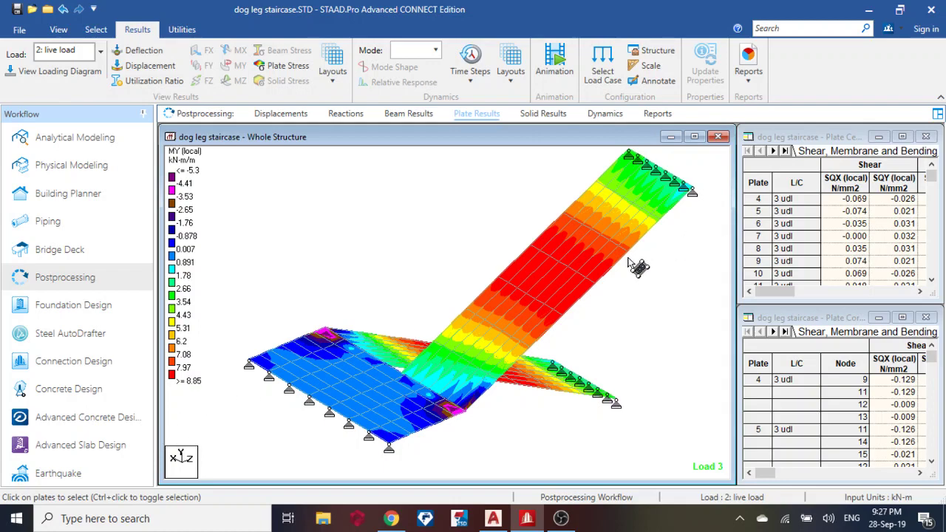
middle_click_drag(627, 257, 567, 264)
scroll(435, 311, "up", 2)
scroll(441, 340, "down", 1)
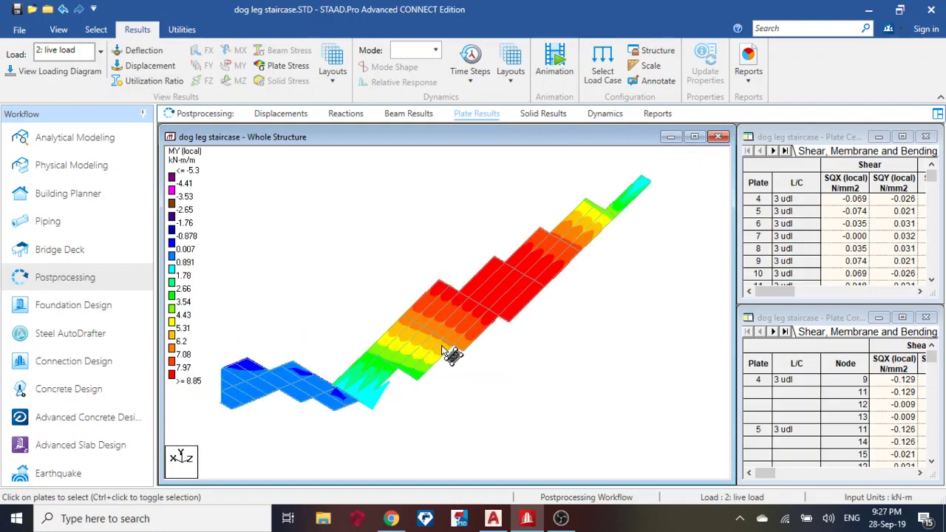
middle_click_drag(423, 370, 490, 359)
middle_click_drag(568, 275, 488, 311)
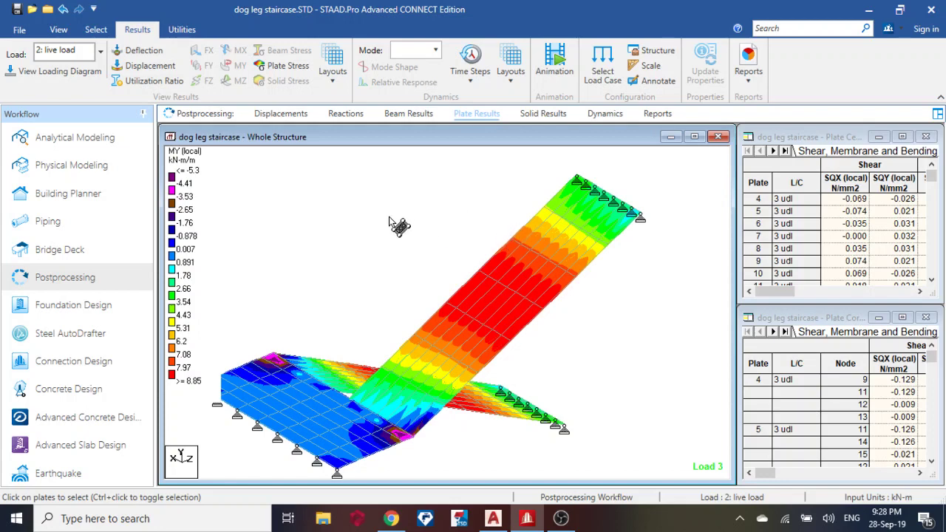
left_click_drag(356, 216, 319, 241)
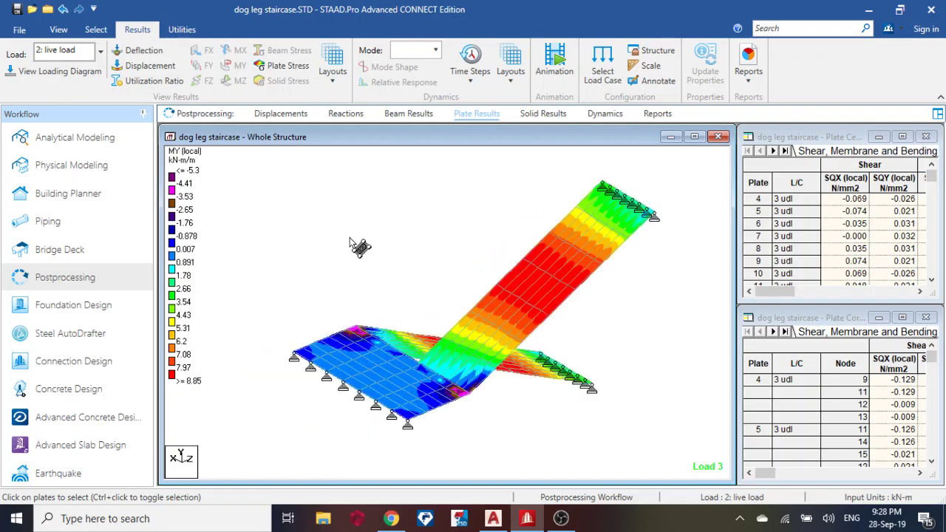
Step: Animate the deflection of the whole staircase
left_click(553, 58)
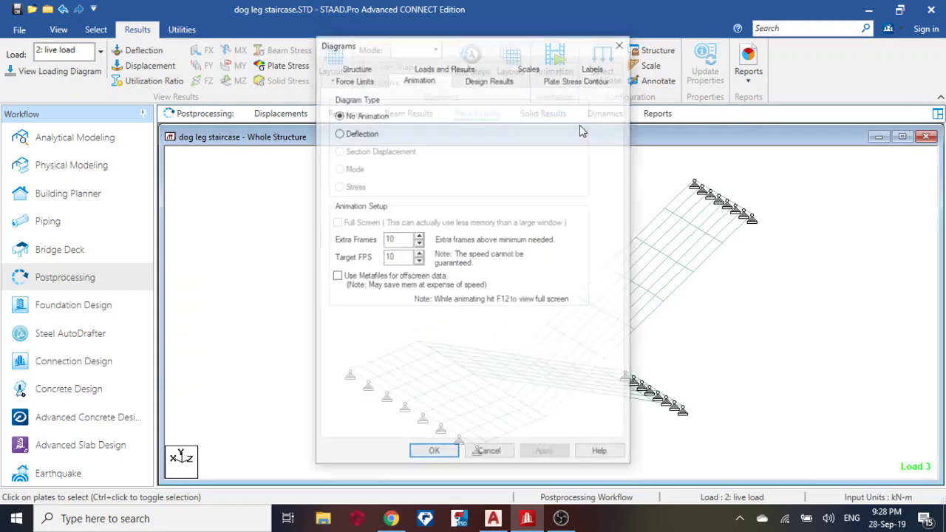
left_click(365, 136)
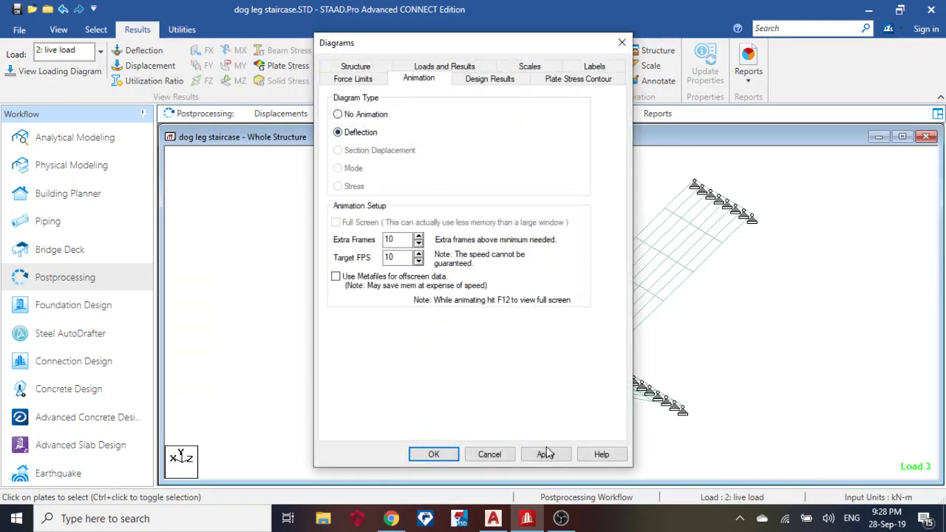
left_click(432, 456)
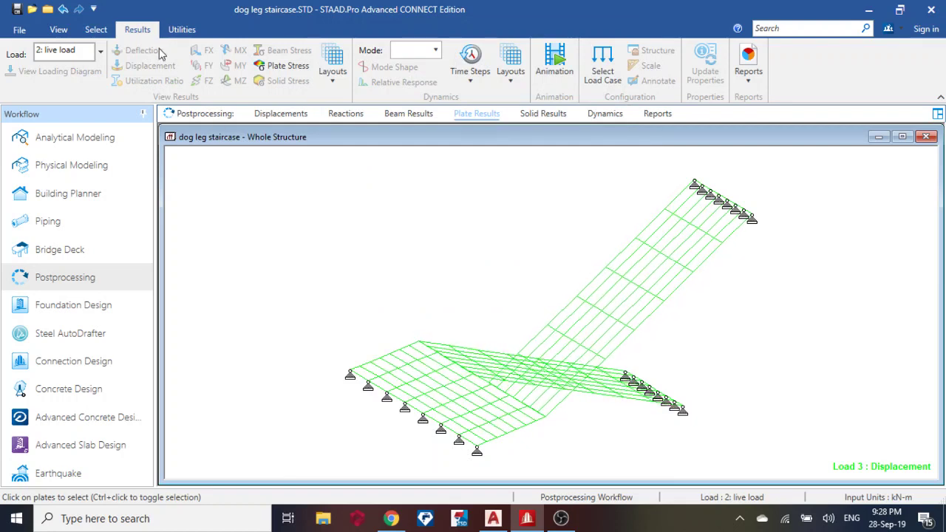
Step: Make combination 3: udl the active load and run the deflection animation again
left_click(100, 51)
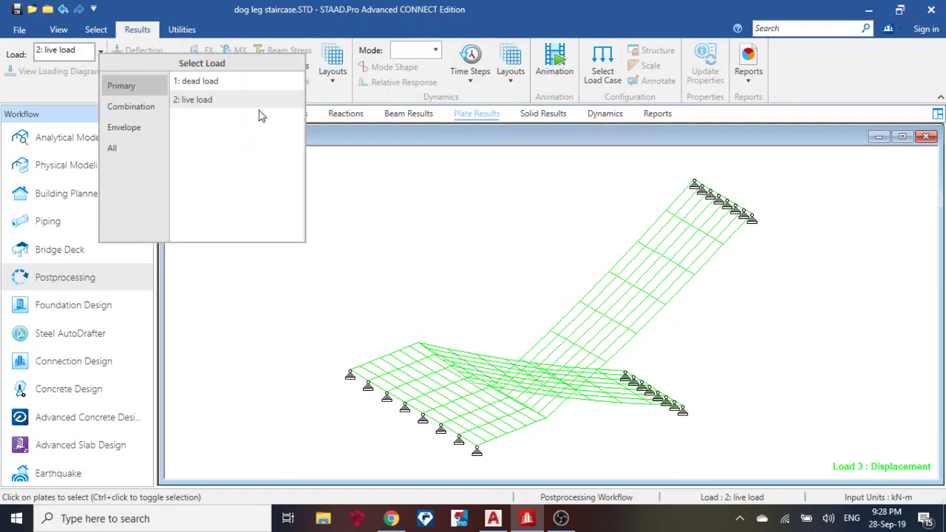
left_click(131, 106)
left_click(184, 81)
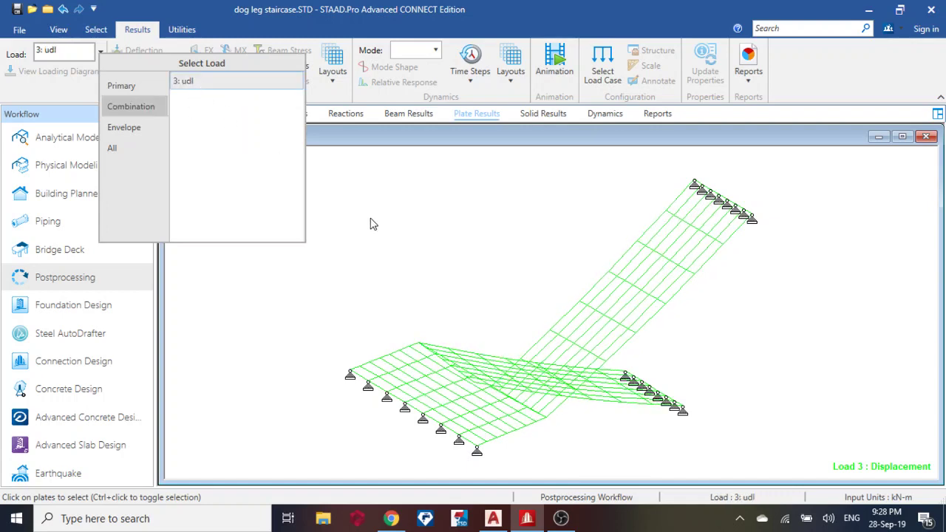
left_click(559, 68)
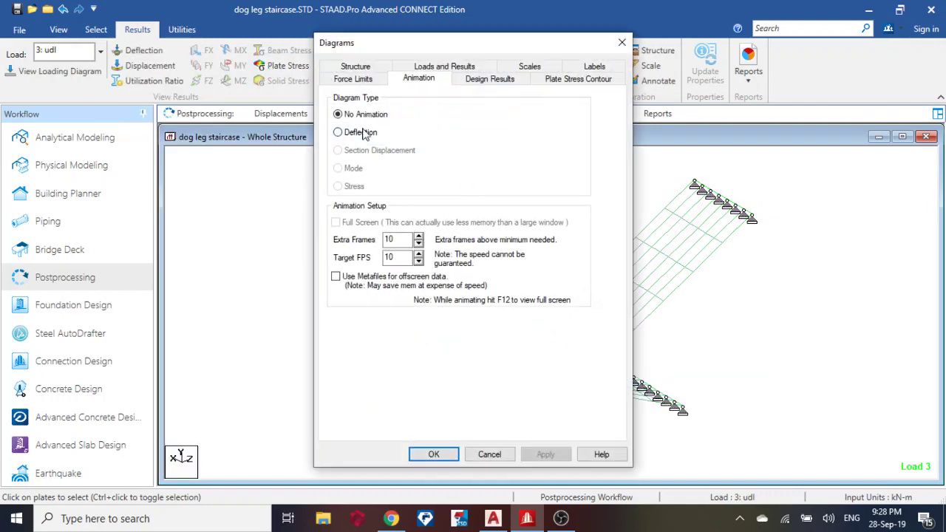
left_click(353, 133)
left_click(546, 454)
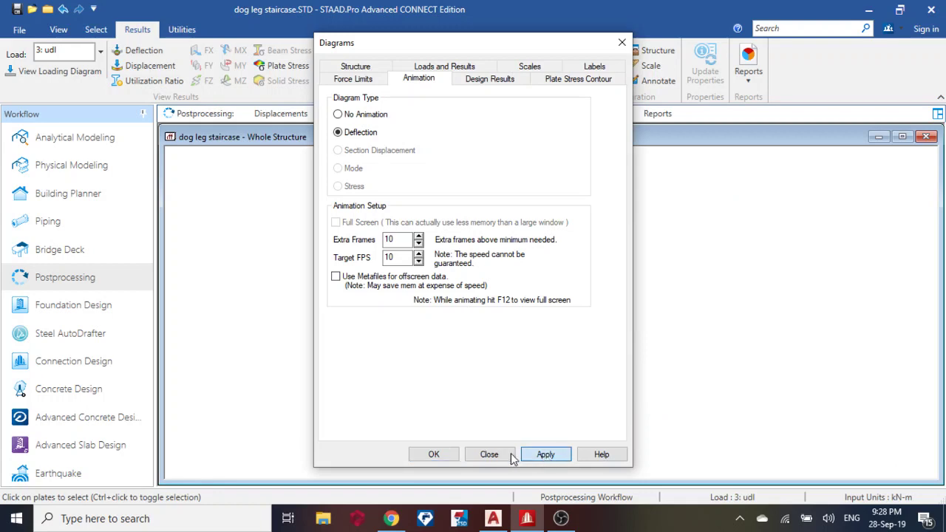
left_click(436, 455)
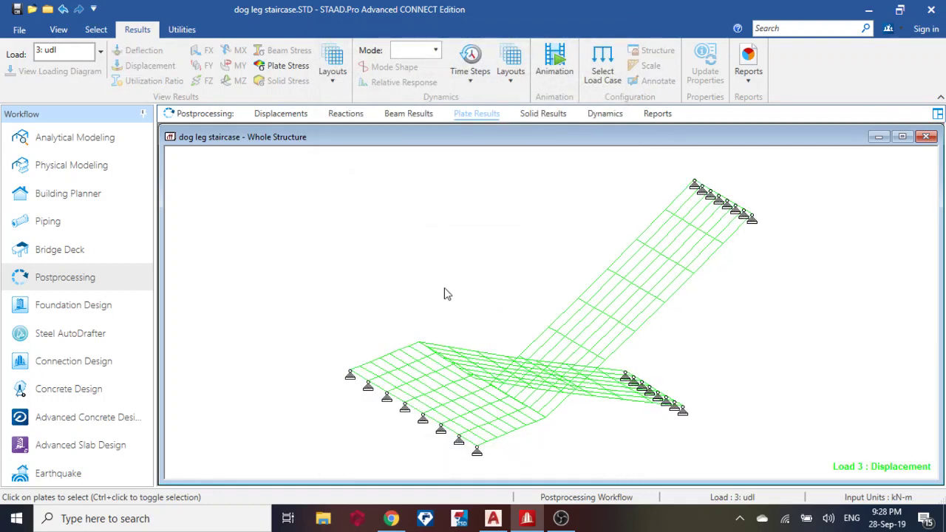
Step: Open the report setup and add all available input items to the report's selected items
left_click(653, 111)
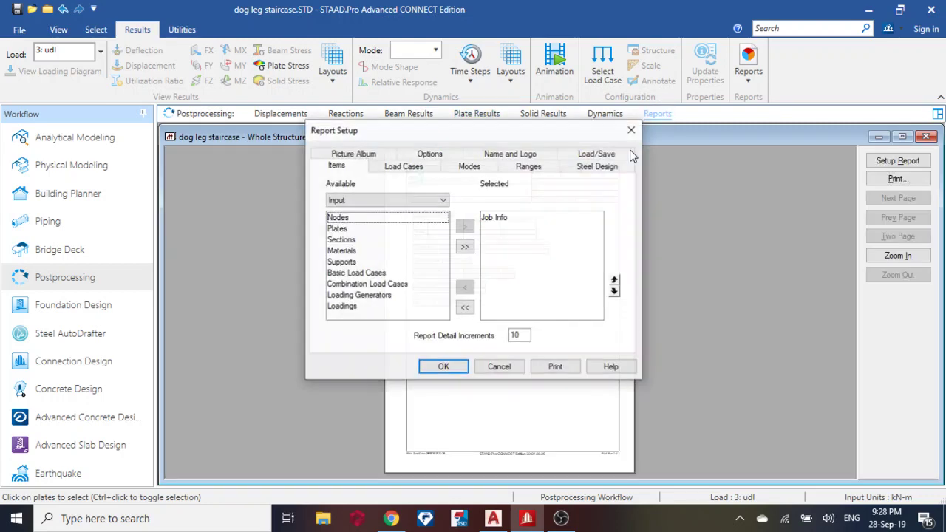
left_click(344, 221)
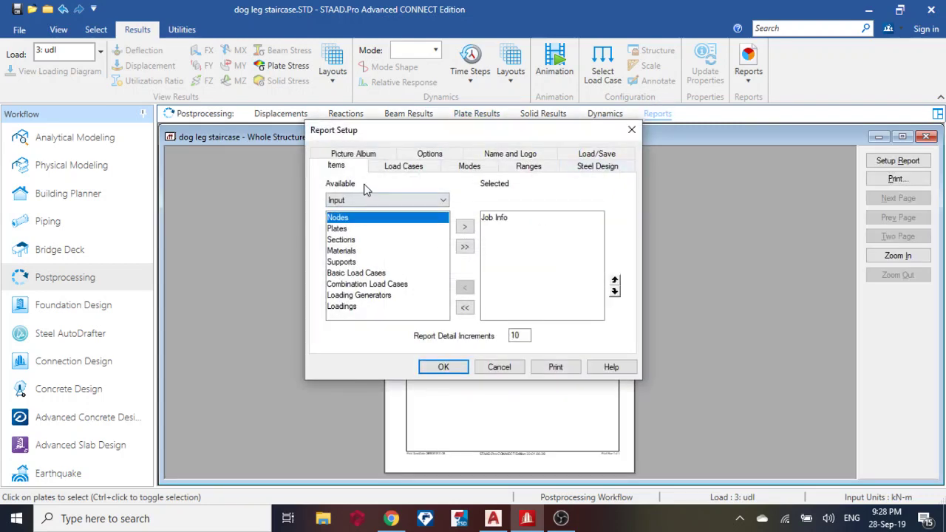
left_click(465, 246)
Step: Add the output items from Plate Center Stresses through Plate Corner Stress to the report selection and dismiss the report setup
left_click(403, 200)
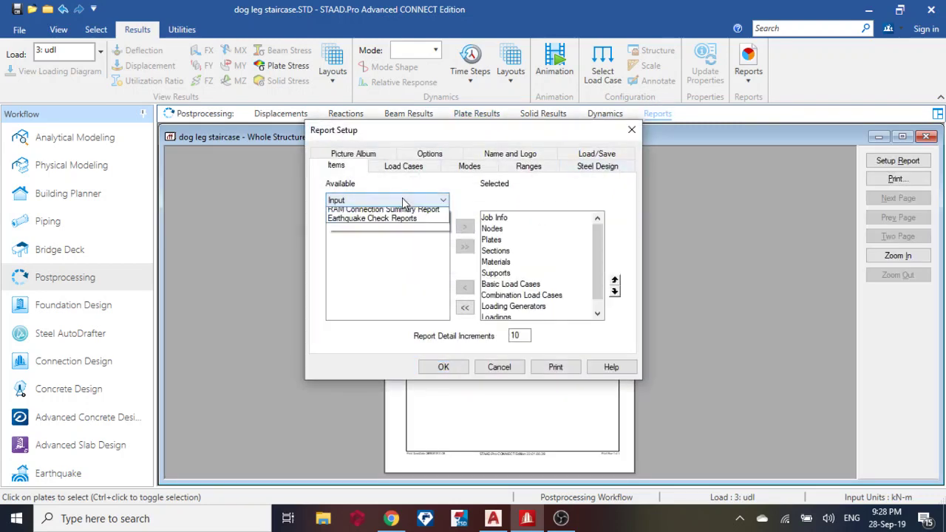
left_click(386, 222)
scroll(362, 252, "down", 2)
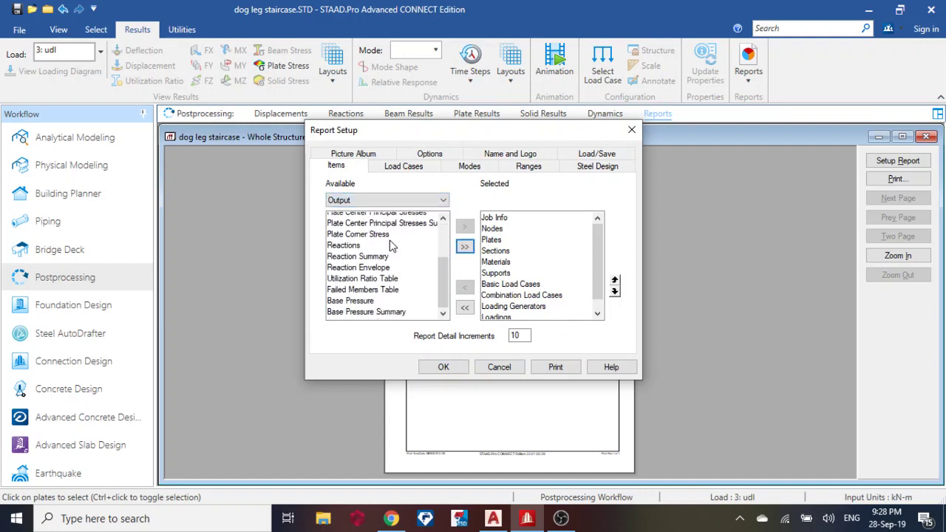
scroll(355, 255, "up", 2)
left_click_drag(352, 244, 352, 287)
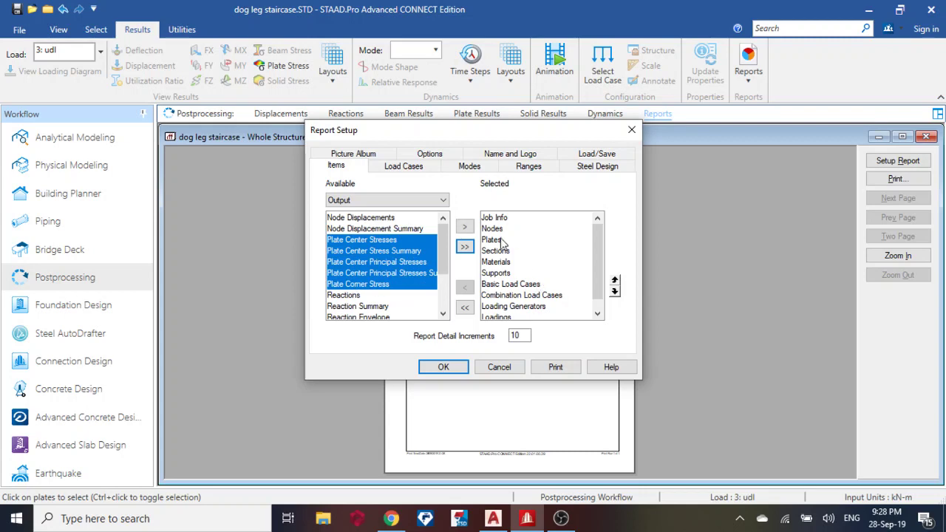
left_click(464, 226)
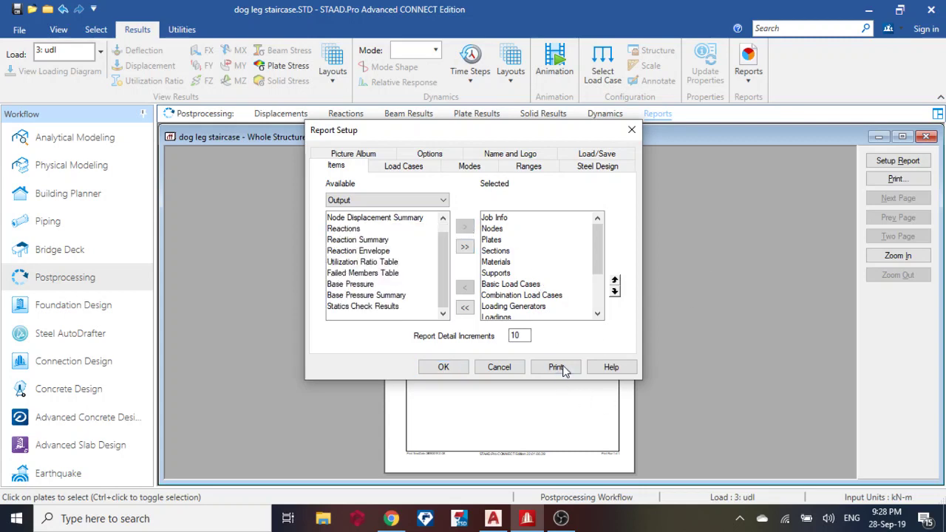
left_click(631, 130)
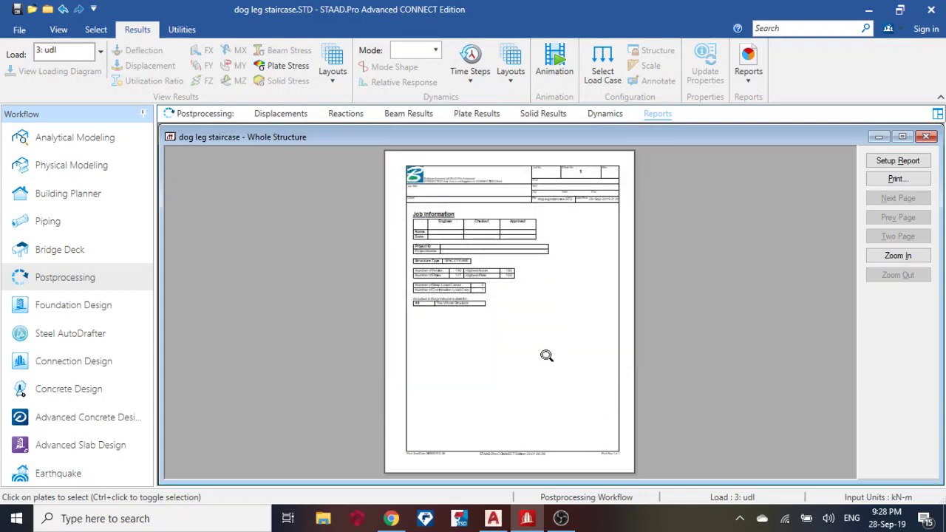